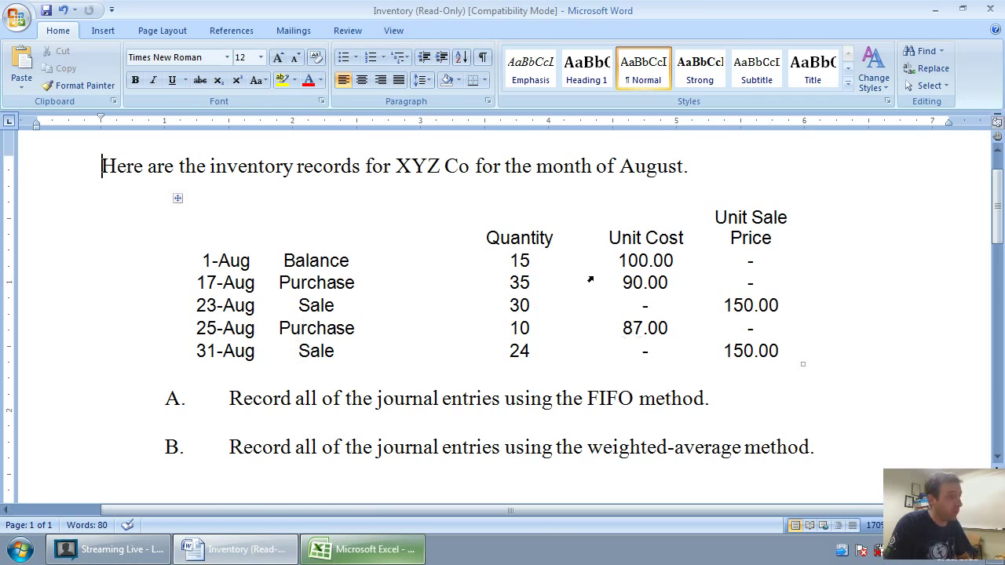
- Switch to the Excel inventory template and enter the 1-Aug inventory balance: quantity 15, unit cost 100 and total 1500 in H3:J3
{"action": "left_click", "coordinate": [393, 552]}
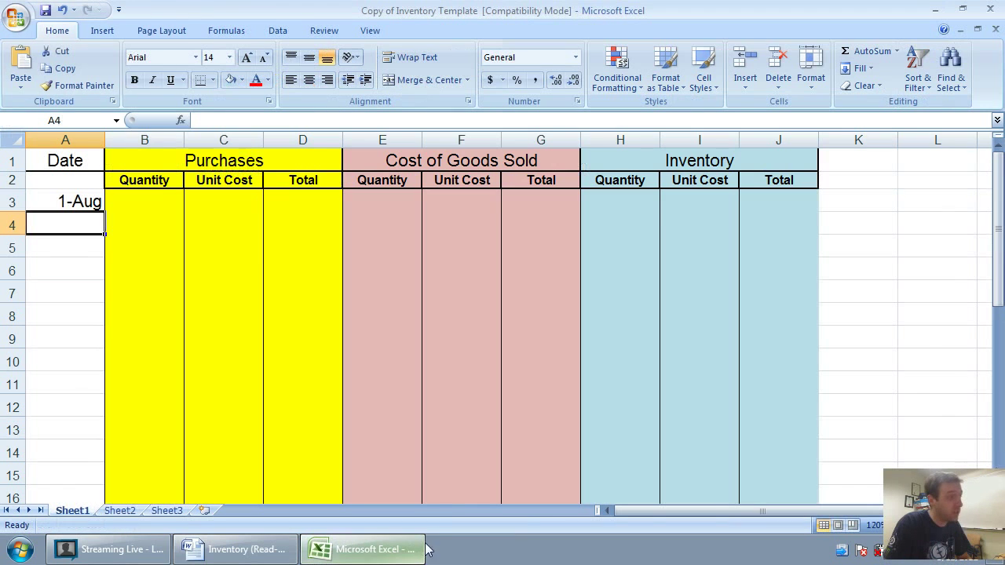
{"action": "left_click", "coordinate": [161, 203]}
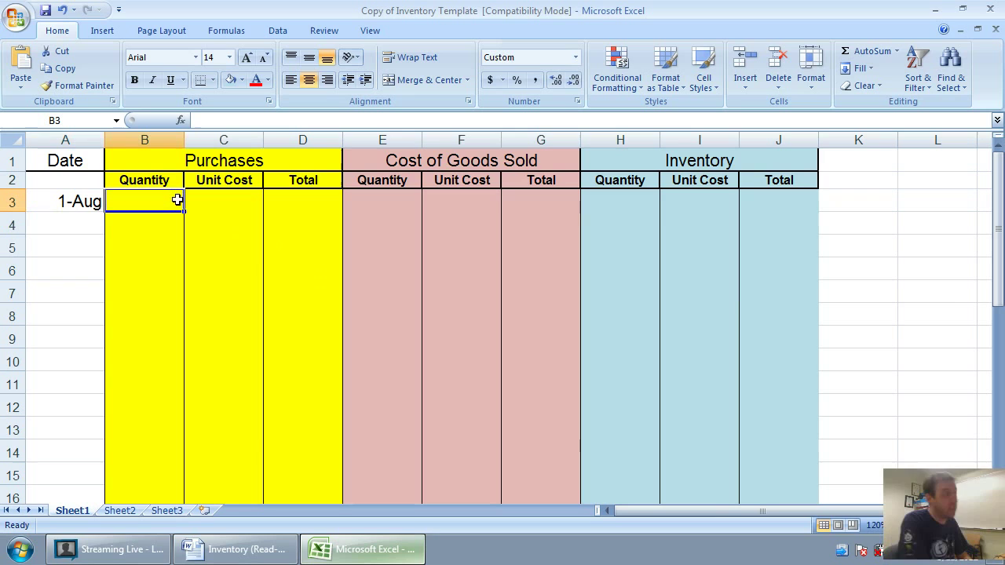
{"action": "key", "text": "Right"}
{"action": "key", "text": "Right"}
{"action": "key", "text": "Right"}
{"action": "key", "text": "Right"}
{"action": "key", "text": "Right"}
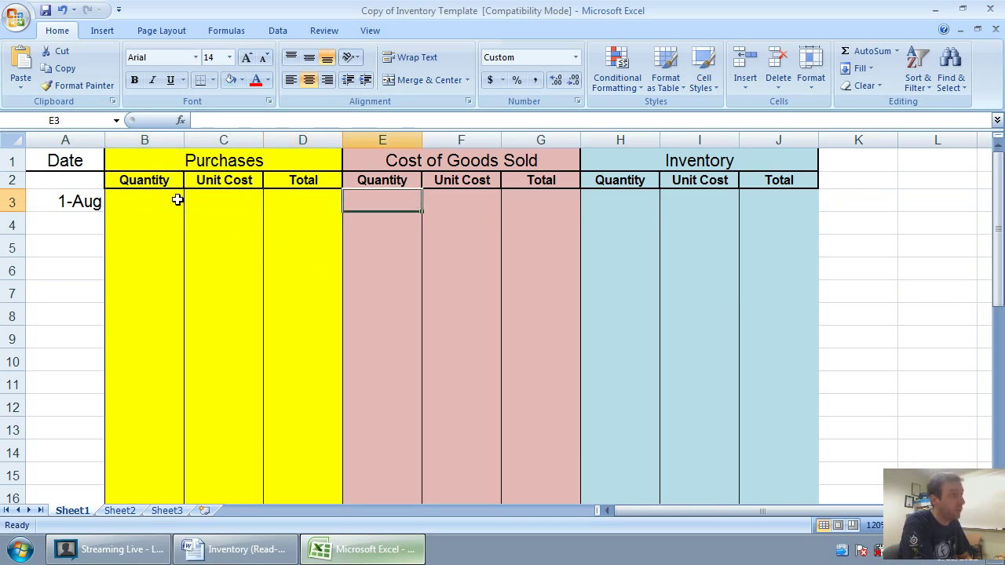
{"action": "key", "text": "Right"}
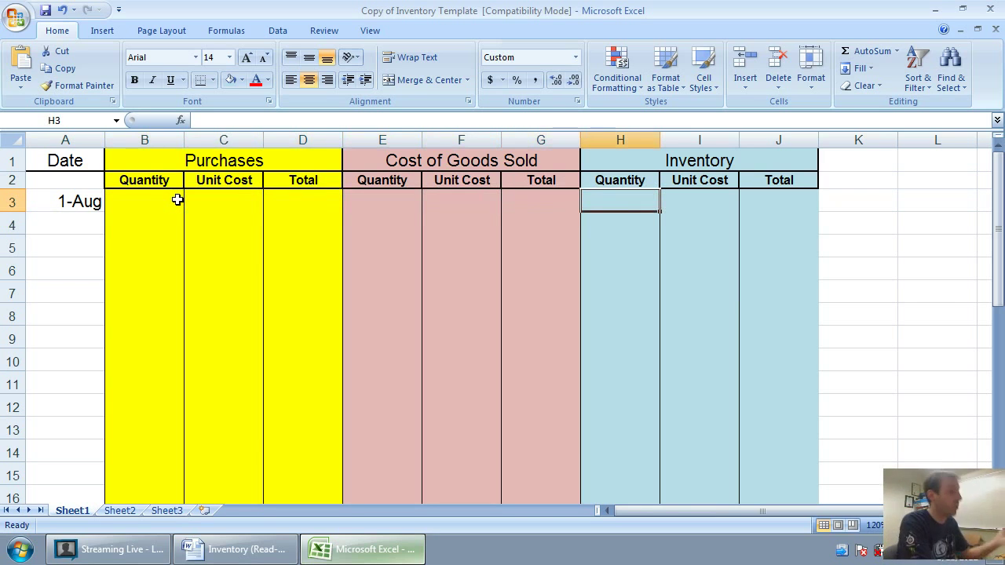
{"action": "type", "text": "15"}
{"action": "key", "text": "Right"}
{"action": "type", "text": "100"}
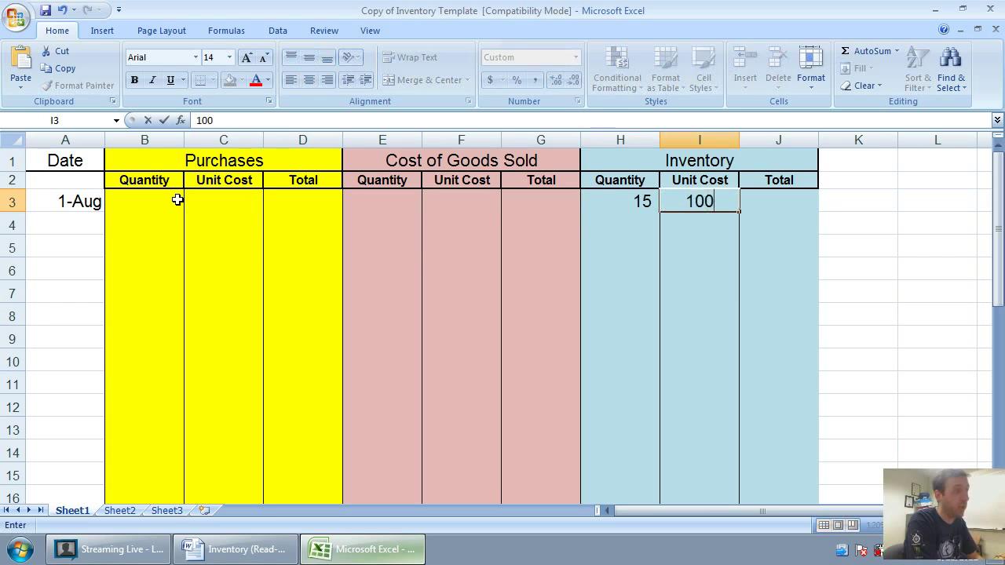
{"action": "key", "text": "Right"}
{"action": "type", "text": "1500"}
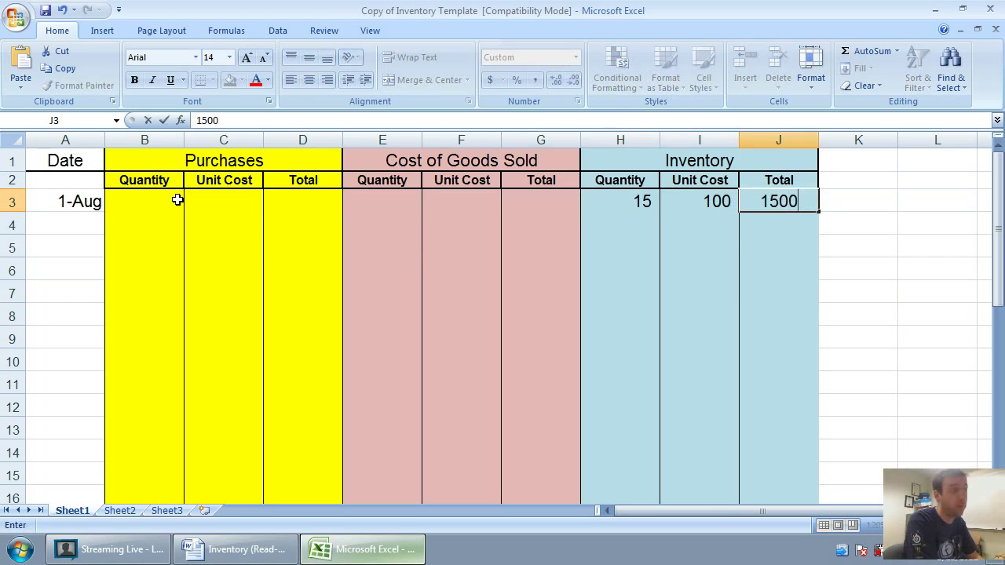
{"action": "key", "text": "Return"}
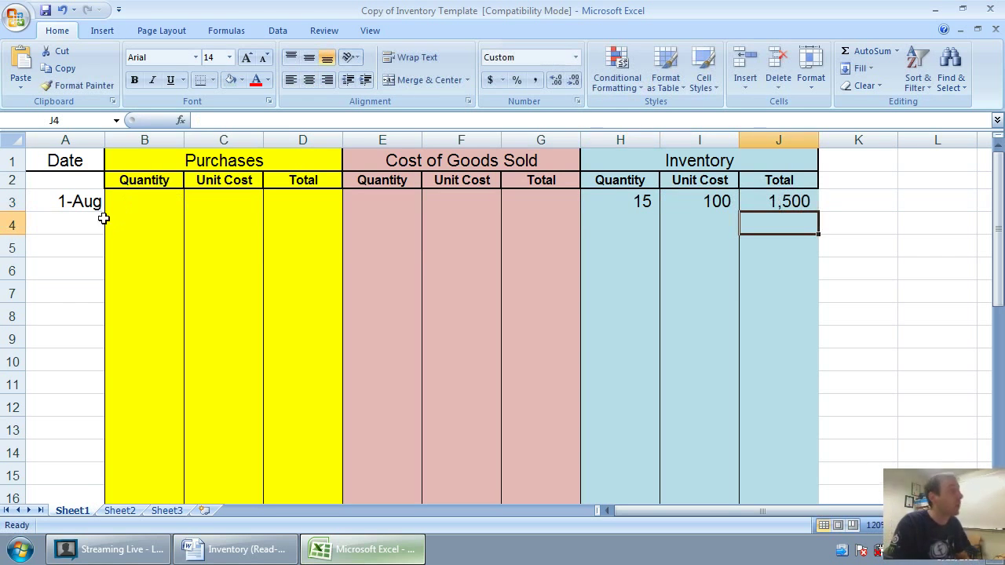
- Add a bottom border beneath the 1-Aug row across A3:J3
{"action": "left_click_drag", "start_coordinate": [83, 199], "coordinate": [765, 197]}
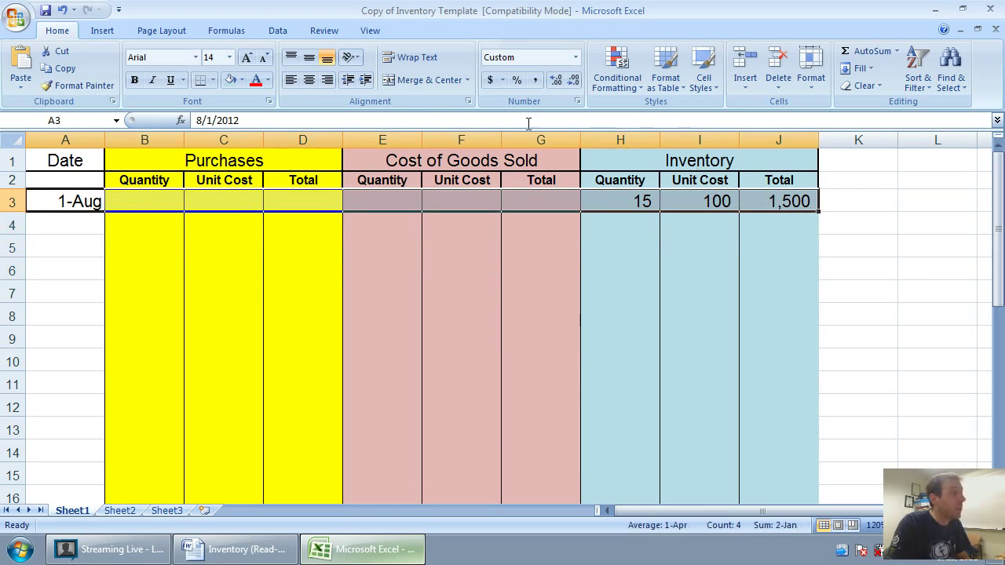
{"action": "left_click", "coordinate": [201, 79]}
{"action": "left_click", "coordinate": [314, 272]}
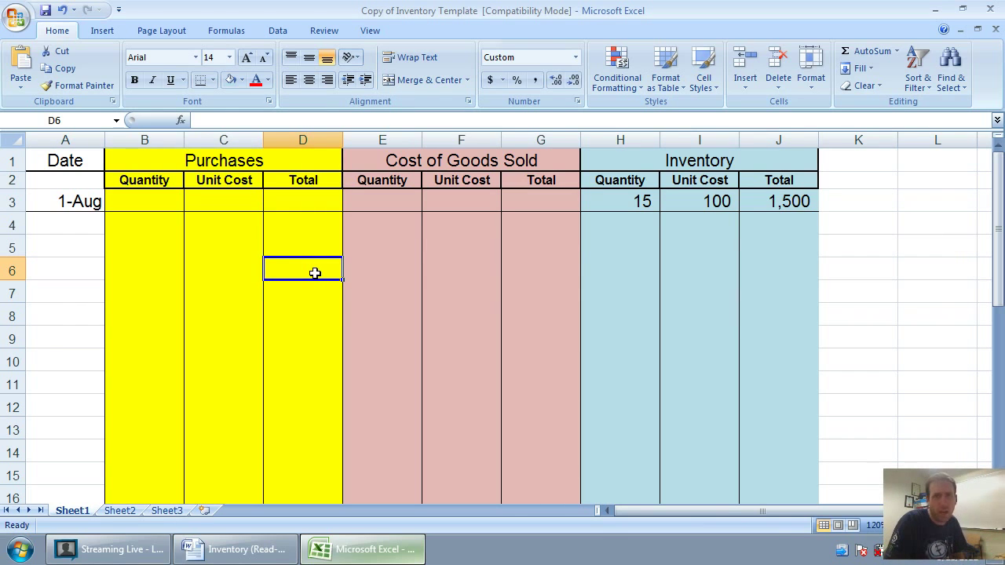
- Check the next transaction's date in the Word inventory records and enter Aug 17 in cell A4 of the Excel sheet
{"action": "left_click", "coordinate": [75, 224]}
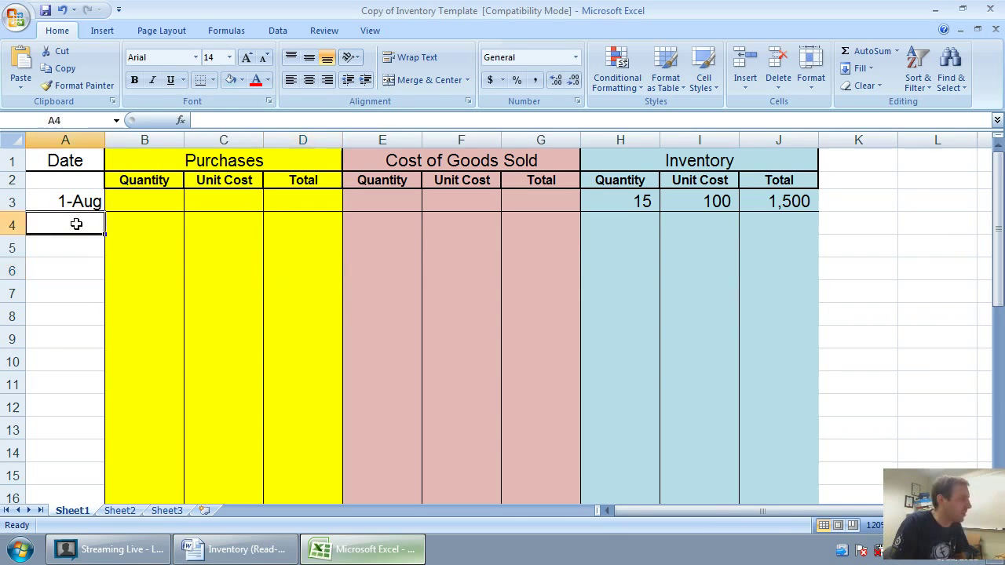
{"action": "left_click", "coordinate": [236, 549]}
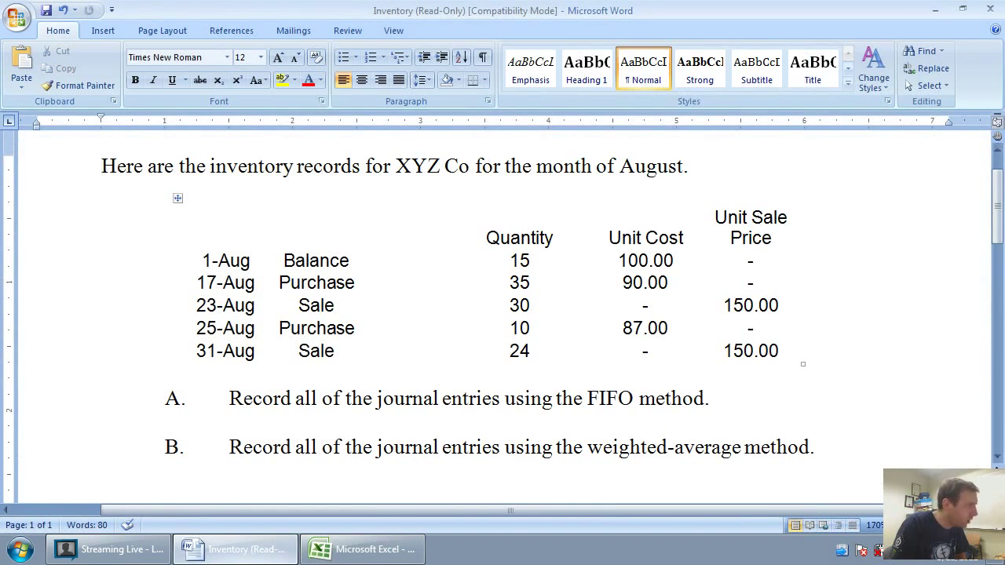
{"action": "key", "text": "alt+Tab"}
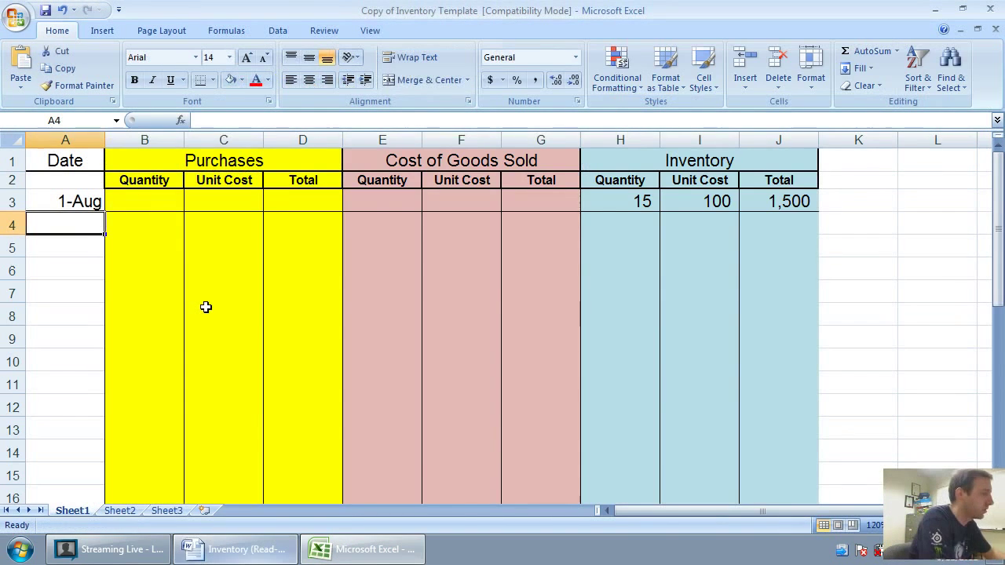
{"action": "type", "text": "SA"}
{"action": "key", "text": "BackSpace"}
{"action": "key", "text": "BackSpace"}
{"action": "type", "text": "Aug "}
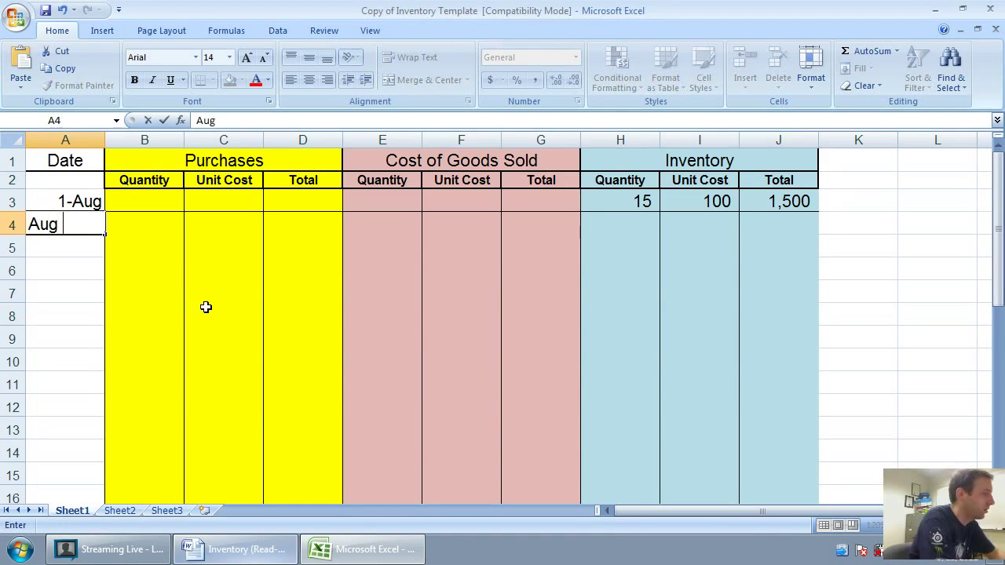
{"action": "type", "text": "17"}
{"action": "key", "text": "Tab"}
{"action": "key", "text": "Tab"}
{"action": "key", "text": "shift+Tab"}
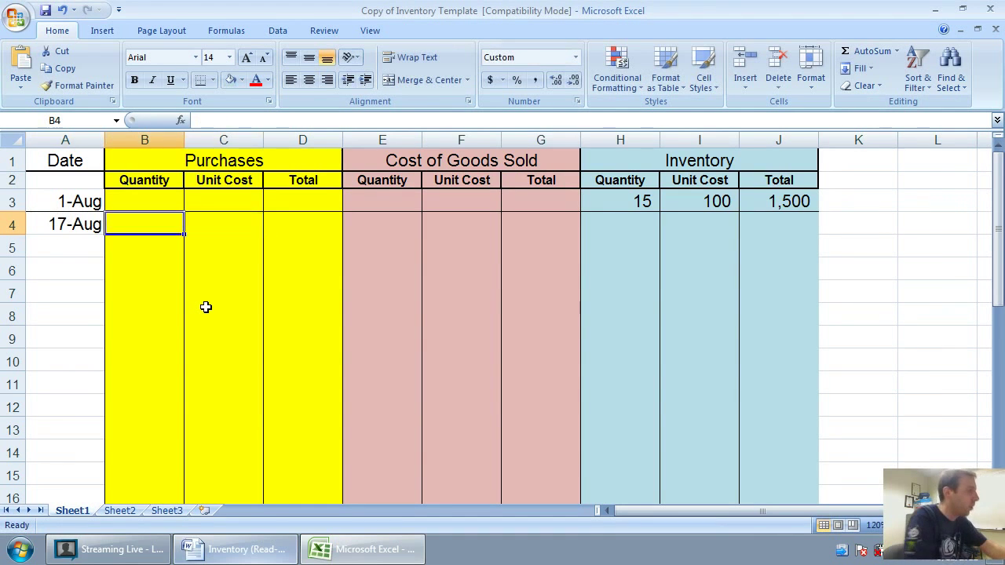
- Check the 17-Aug purchase in the Word document, then record quantity 35 and unit cost 90 in B4:C4 of the Excel sheet
{"action": "left_click", "coordinate": [250, 552]}
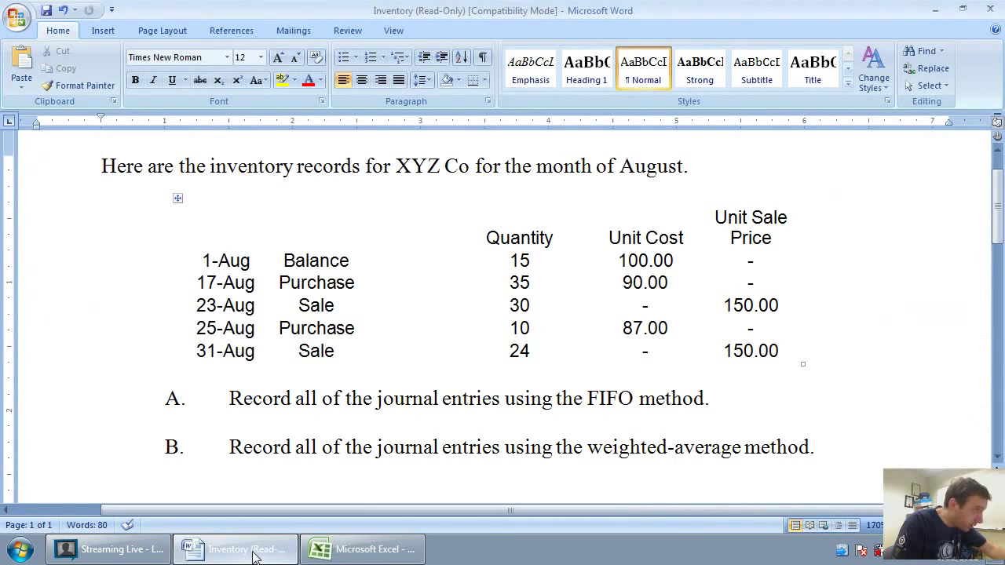
{"action": "key", "text": "alt+Tab"}
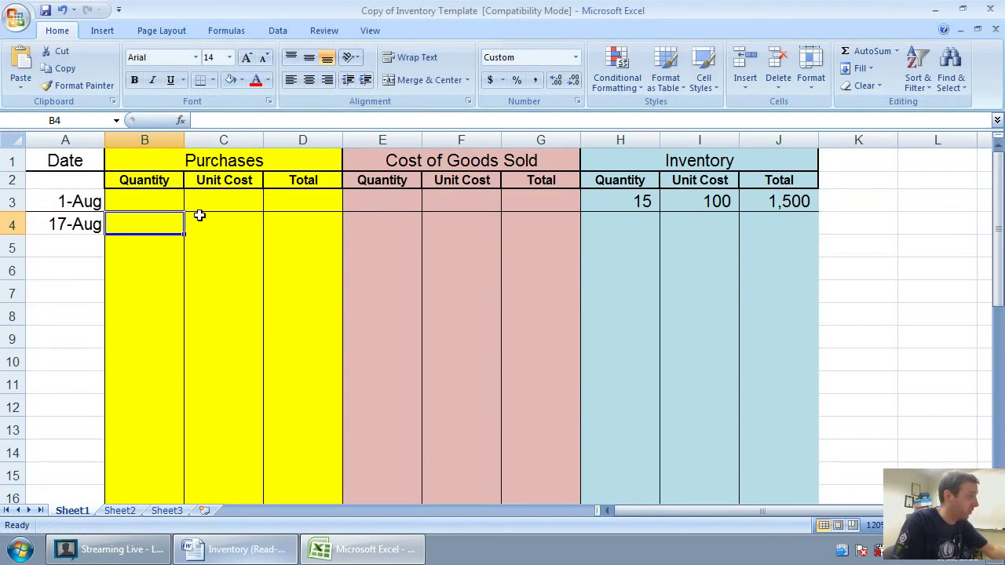
{"action": "type", "text": "35"}
{"action": "key", "text": "Tab"}
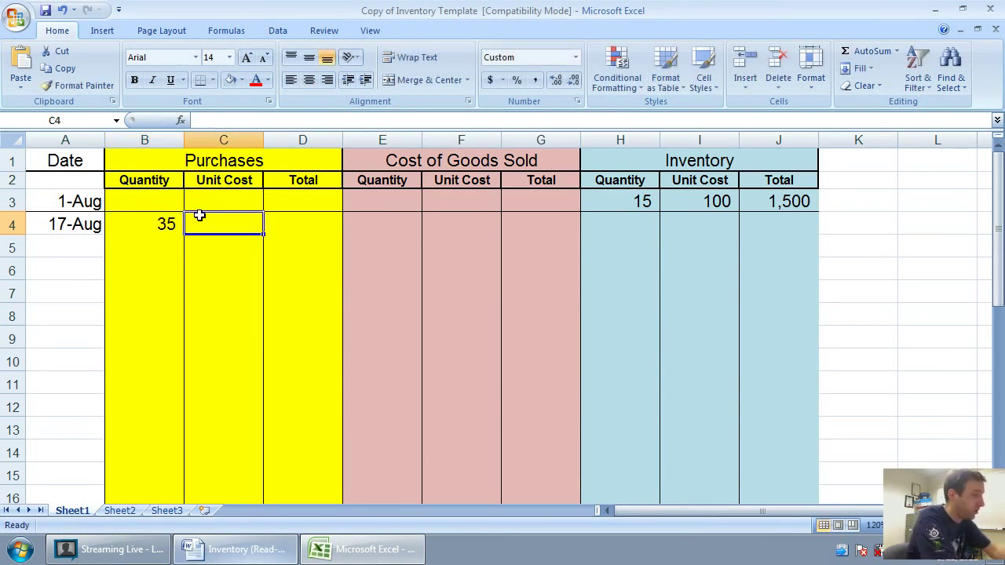
{"action": "type", "text": "90"}
{"action": "key", "text": "Tab"}
- Calculate the 17-Aug purchase total in D4 with the formula =B4*C4
{"action": "type", "text": "="}
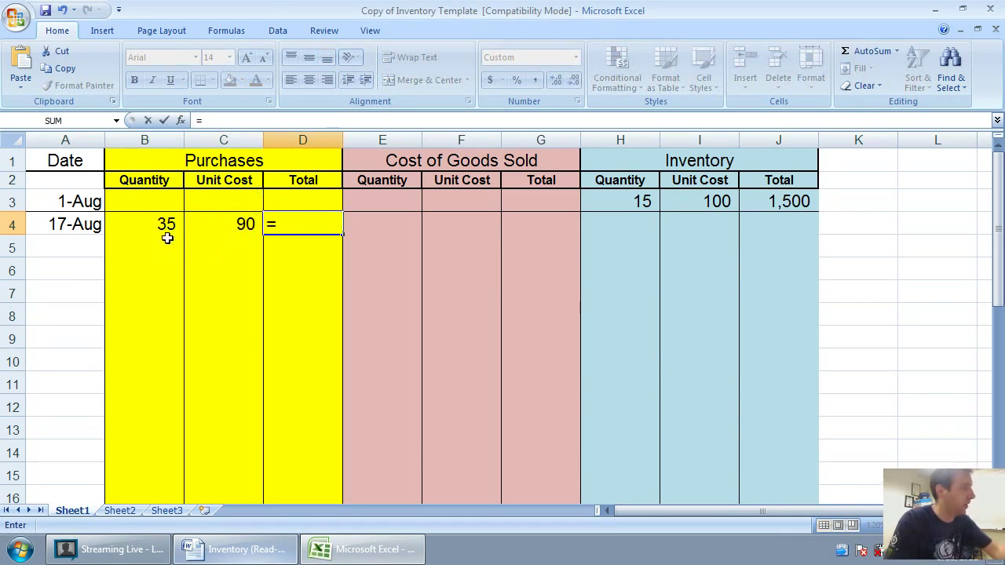
{"action": "left_click", "coordinate": [167, 235]}
{"action": "type", "text": "*"}
{"action": "left_click", "coordinate": [251, 231]}
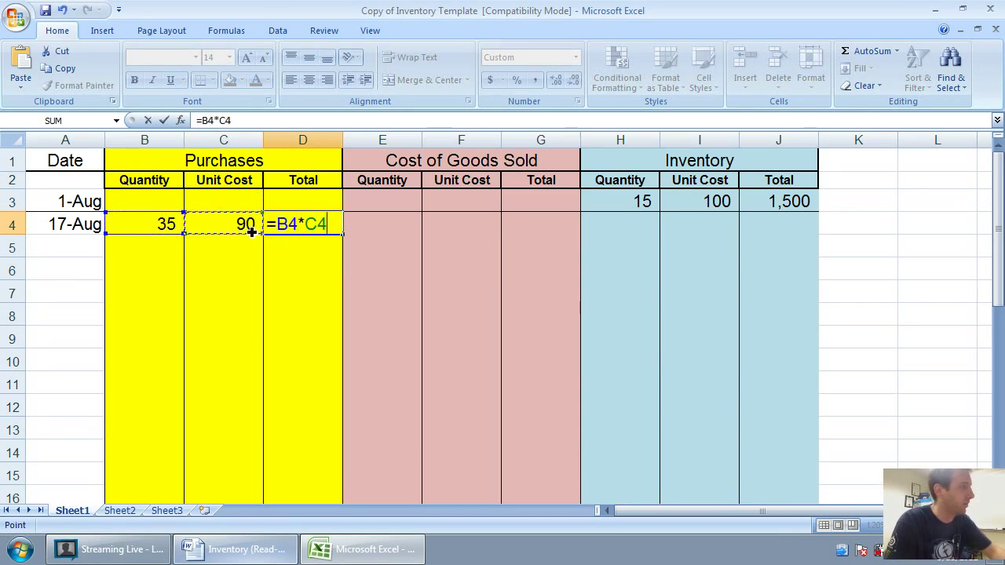
{"action": "key", "text": "Return"}
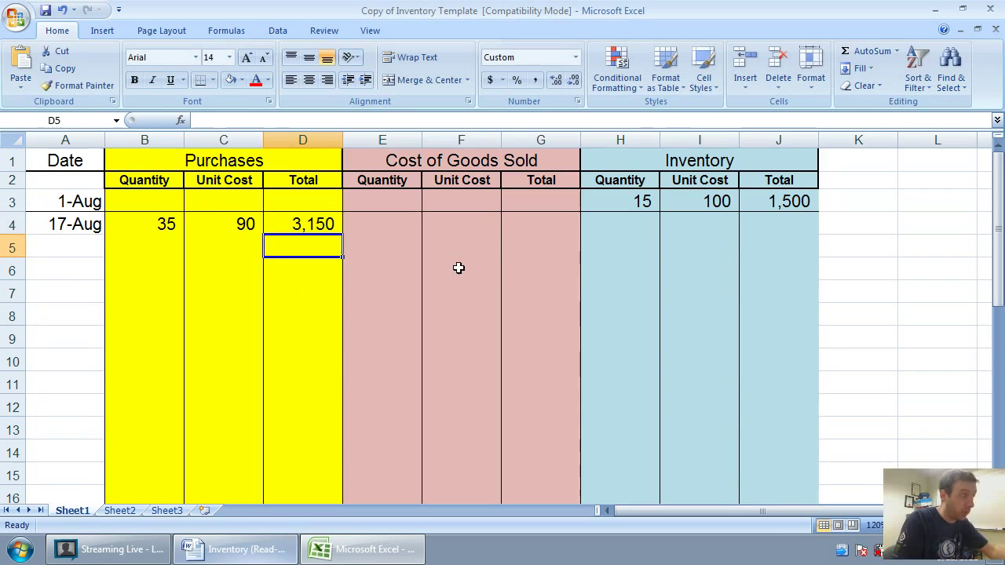
- Carry the opening inventory layer into H4:J4 with quantity 15, unit cost 100 and total 1500
{"action": "left_click", "coordinate": [620, 223]}
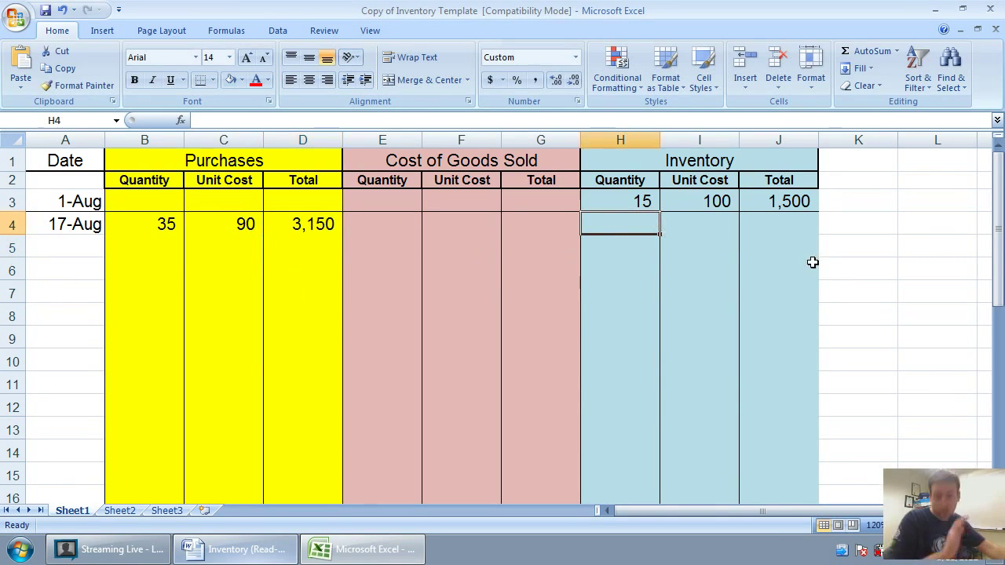
{"action": "type", "text": "15"}
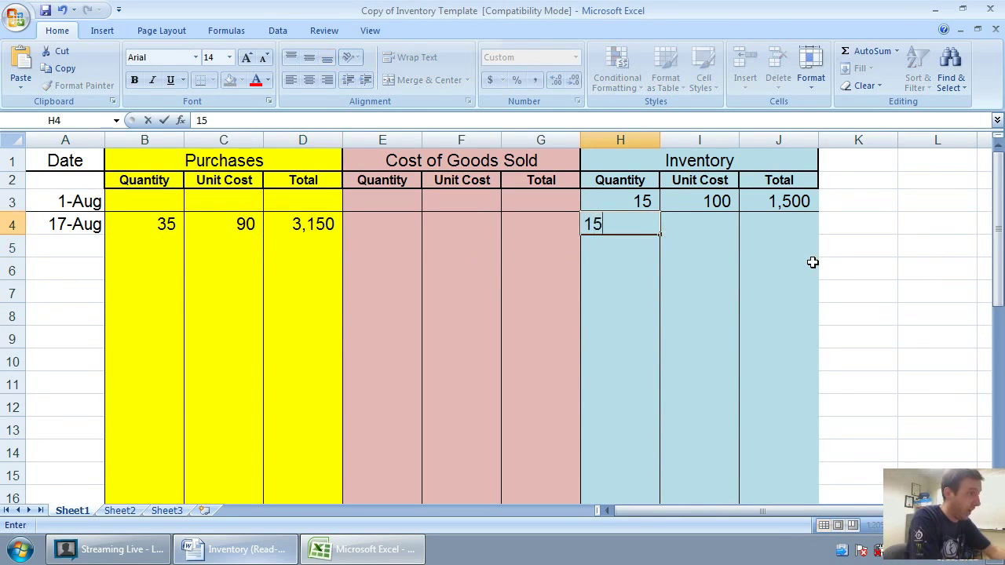
{"action": "key", "text": "Tab"}
{"action": "type", "text": "100"}
{"action": "key", "text": "Tab"}
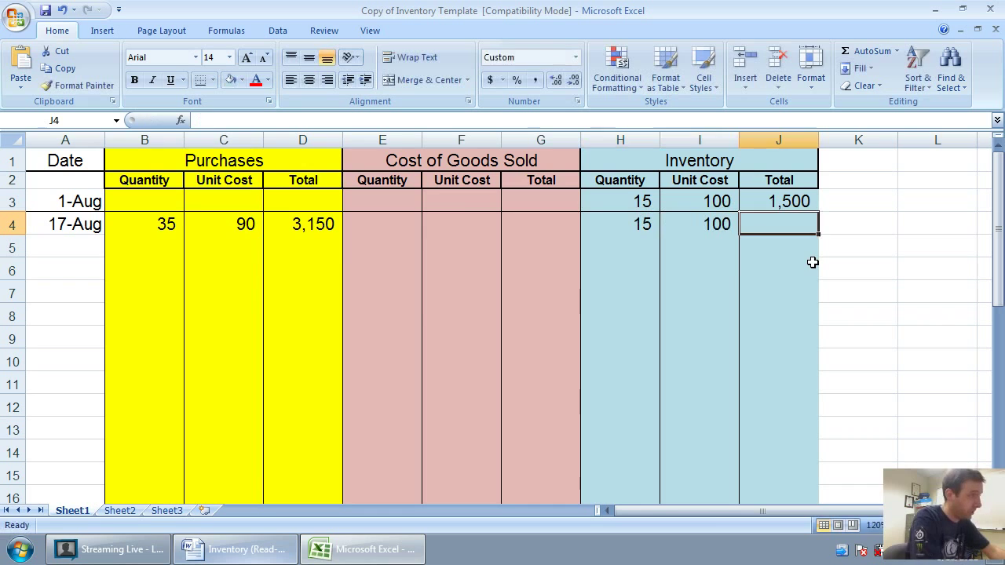
{"action": "type", "text": "1500"}
{"action": "key", "text": "Return"}
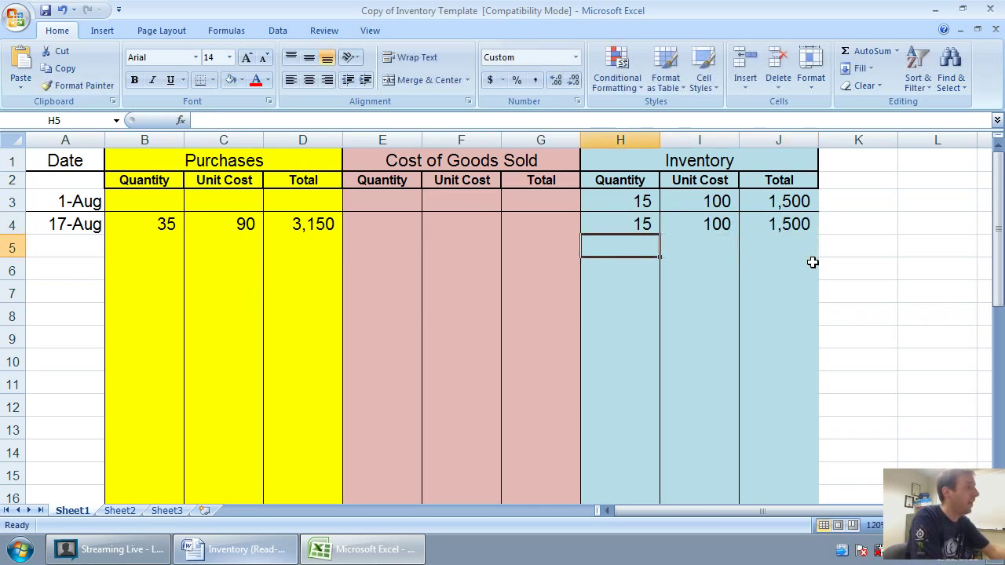
- Add the purchased inventory layer in row 5 with quantity 35, unit cost 90 and total formula =H5*I5
{"action": "type", "text": "35"}
{"action": "key", "text": "Tab"}
{"action": "type", "text": "90"}
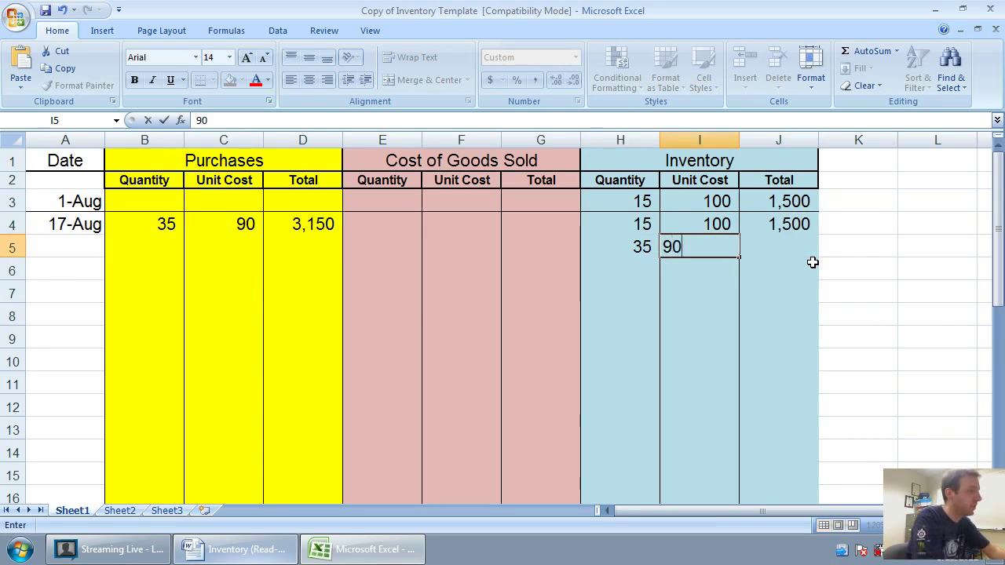
{"action": "key", "text": "Tab"}
{"action": "type", "text": "="}
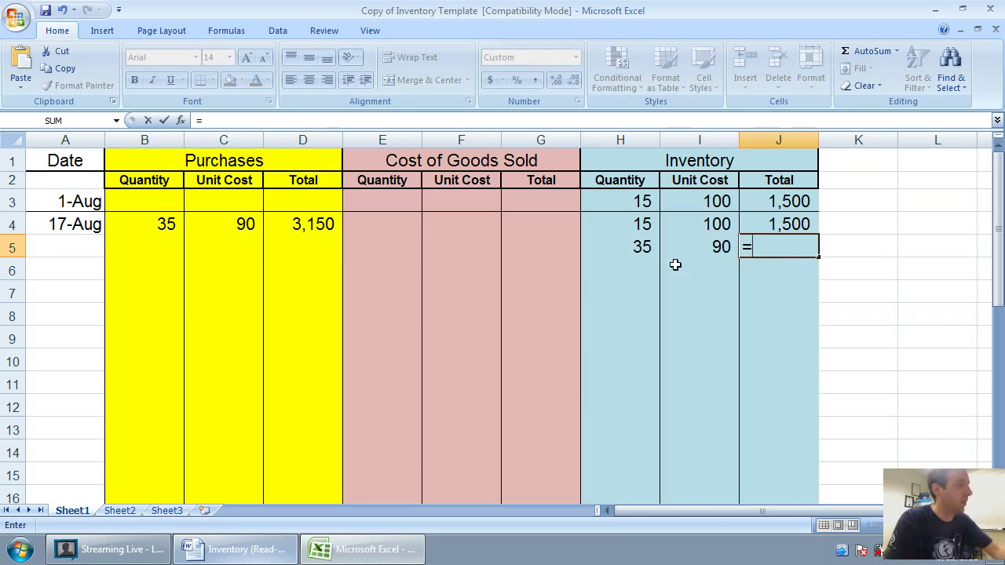
{"action": "left_click", "coordinate": [639, 250]}
{"action": "type", "text": "*"}
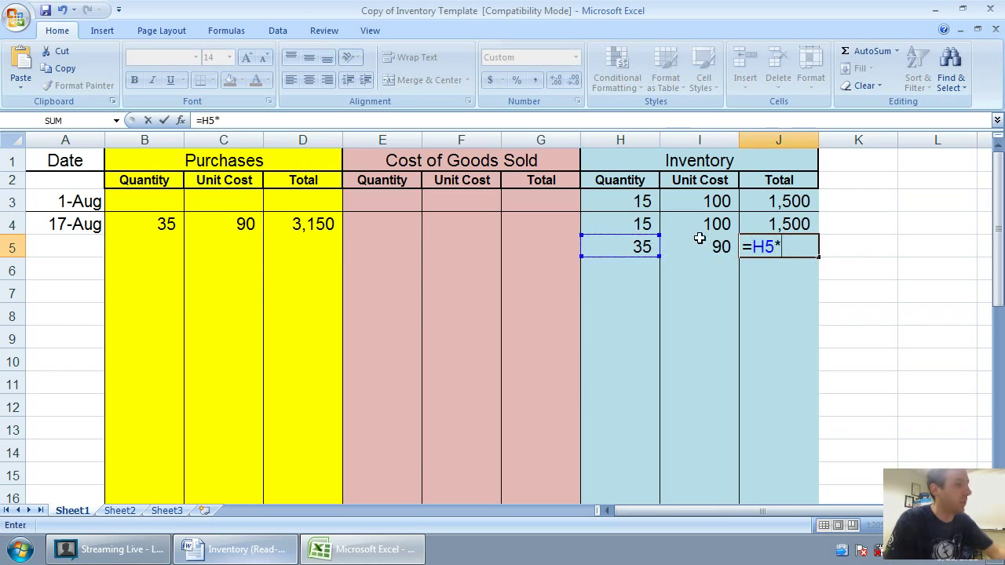
{"action": "left_click", "coordinate": [699, 246]}
{"action": "key", "text": "Return"}
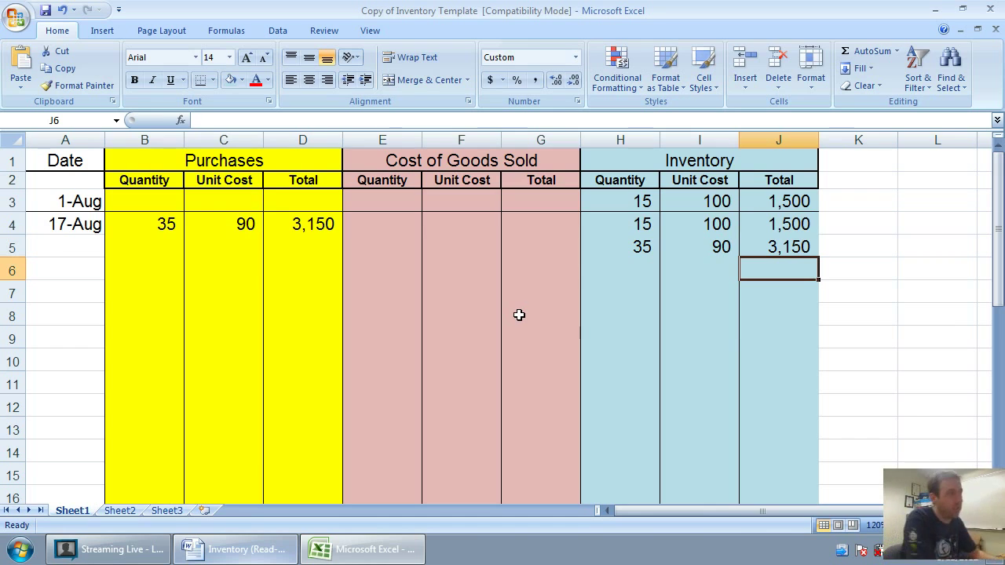
- Underline the inventory quantity in H5 and the inventory total in J5
{"action": "key", "text": "Left"}
{"action": "key", "text": "Left"}
{"action": "key", "text": "Up"}
{"action": "key", "text": "ctrl+u"}
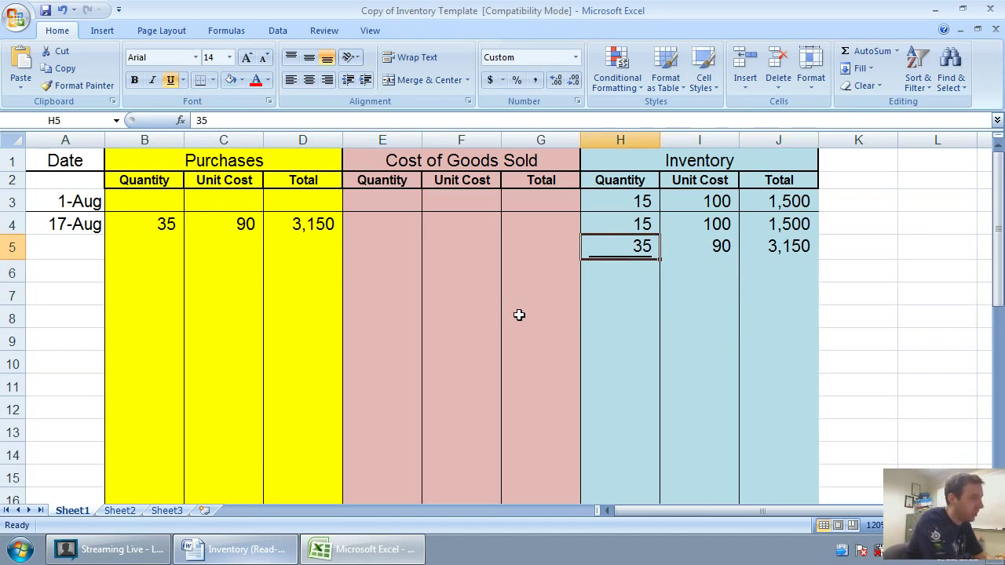
{"action": "key", "text": "Right"}
{"action": "key", "text": "Right"}
{"action": "key", "text": "ctrl+u"}
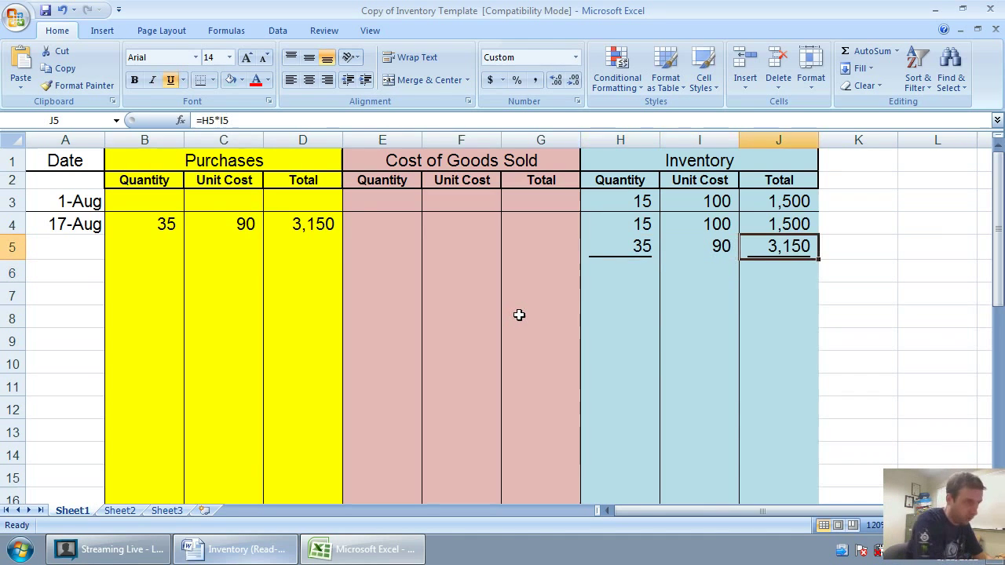
- Sum the 17-Aug inventory quantities in H6 with the formula =H4+H5
{"action": "key", "text": "Down"}
{"action": "key", "text": "Left"}
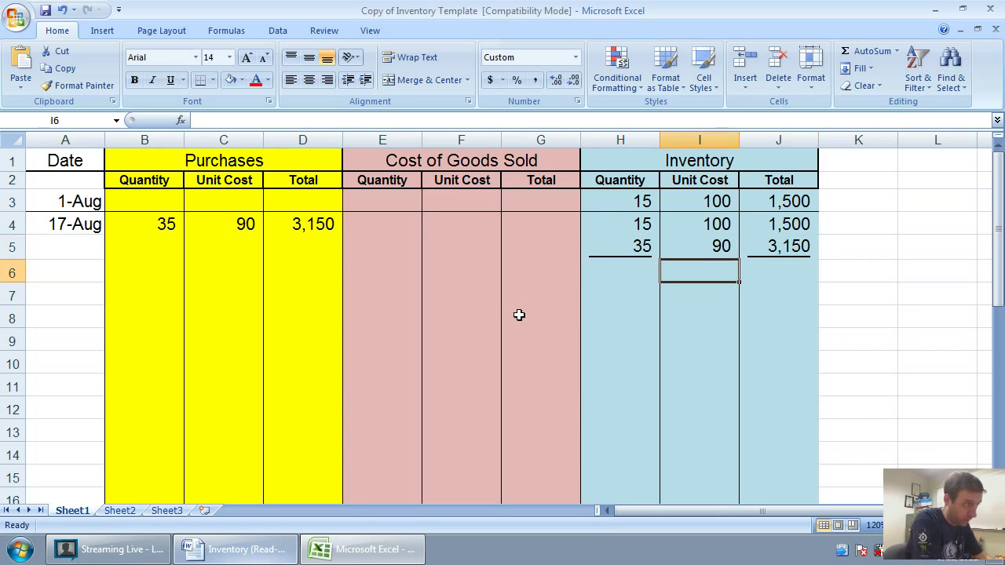
{"action": "key", "text": "Left"}
{"action": "type", "text": "="}
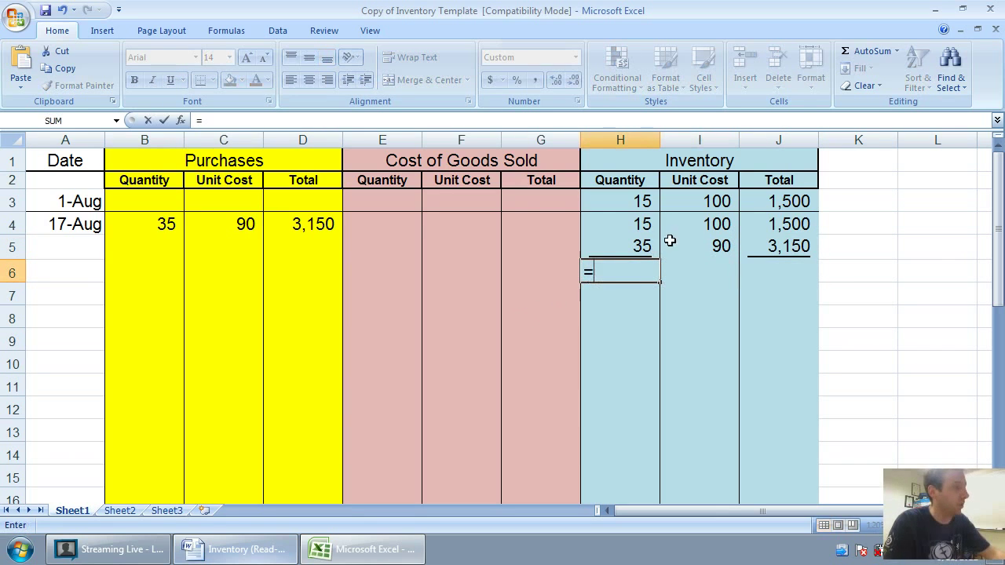
{"action": "left_click", "coordinate": [645, 224]}
{"action": "type", "text": "+"}
{"action": "left_click", "coordinate": [643, 246]}
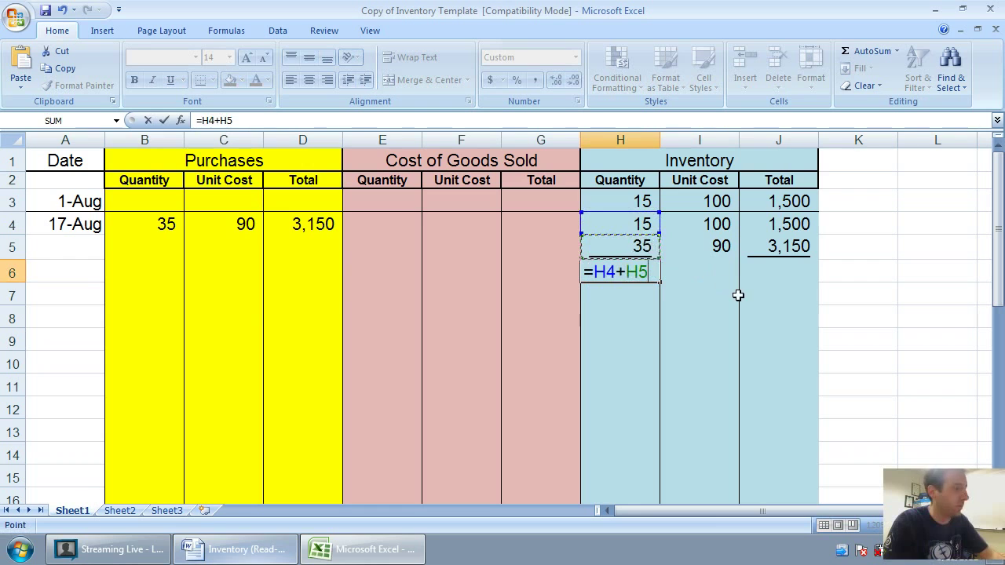
{"action": "key", "text": "Return"}
- Sum the 17-Aug inventory totals in J6 with the formula =J4+J5
{"action": "left_click", "coordinate": [782, 267]}
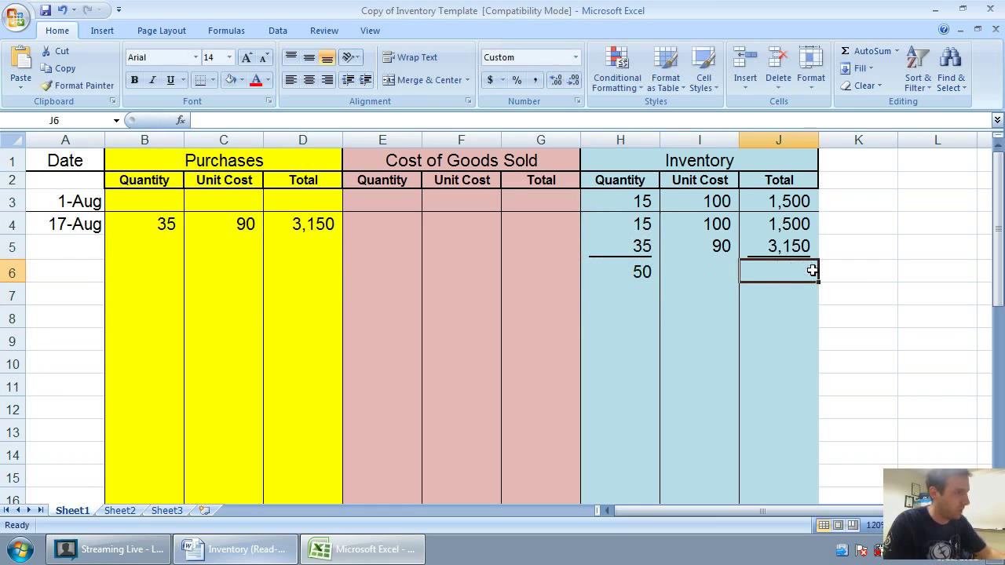
{"action": "type", "text": "="}
{"action": "left_click", "coordinate": [776, 225]}
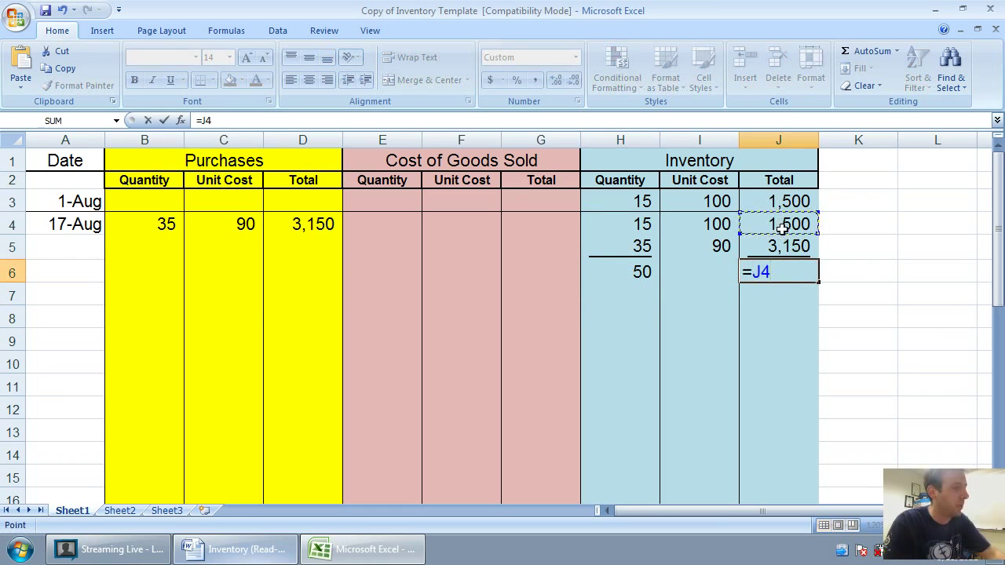
{"action": "type", "text": "+"}
{"action": "left_click", "coordinate": [777, 246]}
{"action": "key", "text": "Return"}
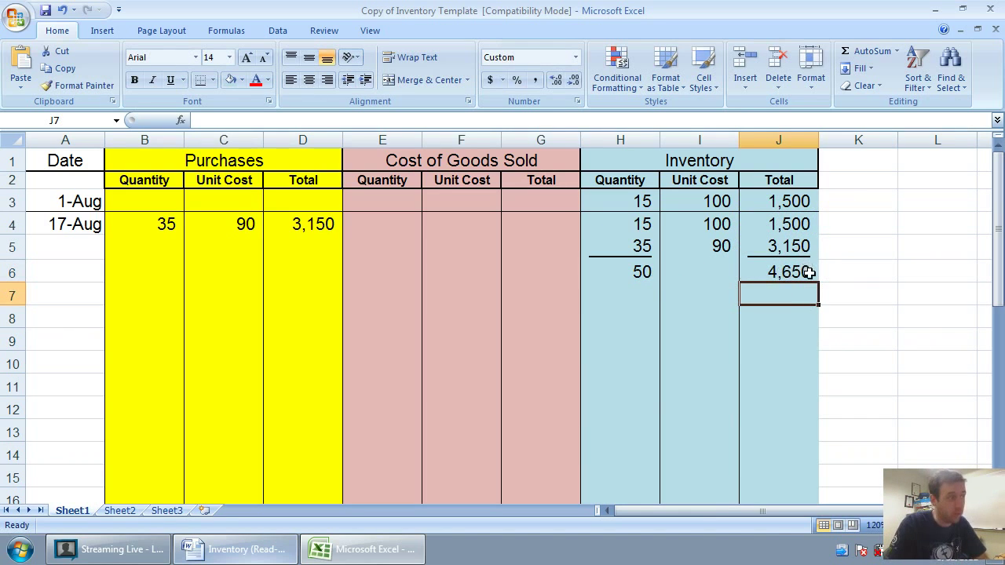
- Examine the quantities and unit costs of the two 17-Aug inventory layers in rows 4 and 5
{"action": "left_click", "coordinate": [708, 272]}
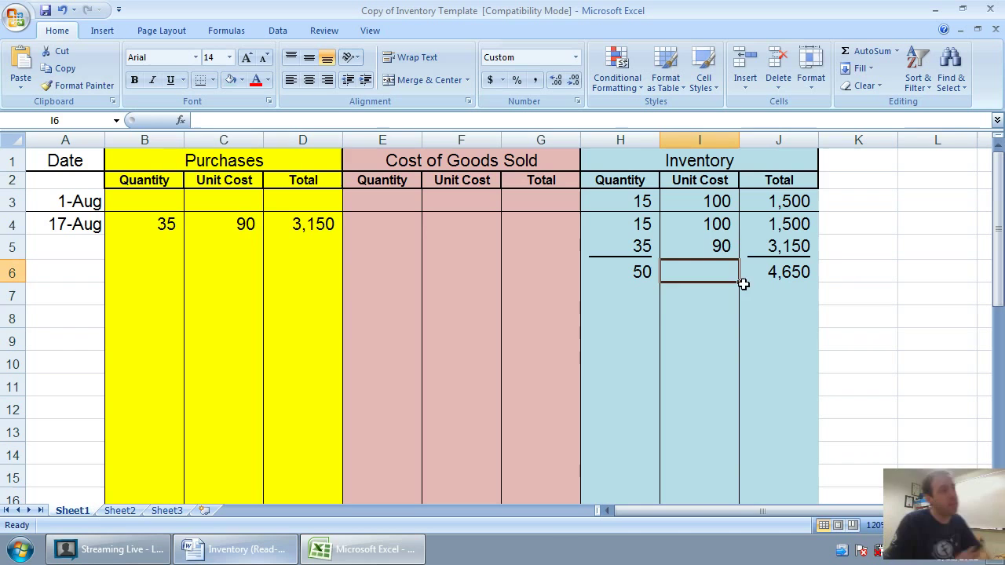
{"action": "left_click", "coordinate": [723, 231]}
{"action": "left_click", "coordinate": [722, 245]}
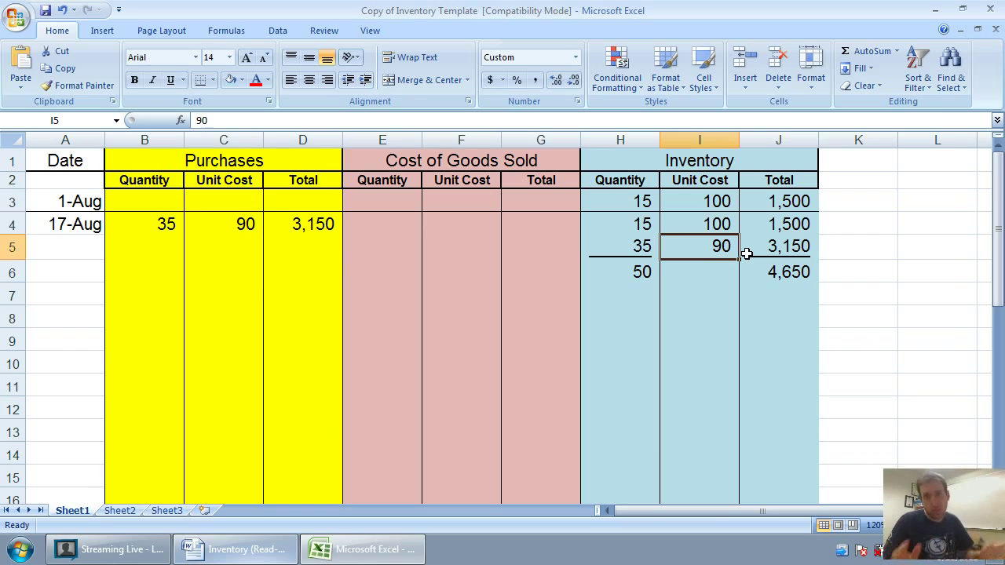
{"action": "left_click", "coordinate": [640, 245]}
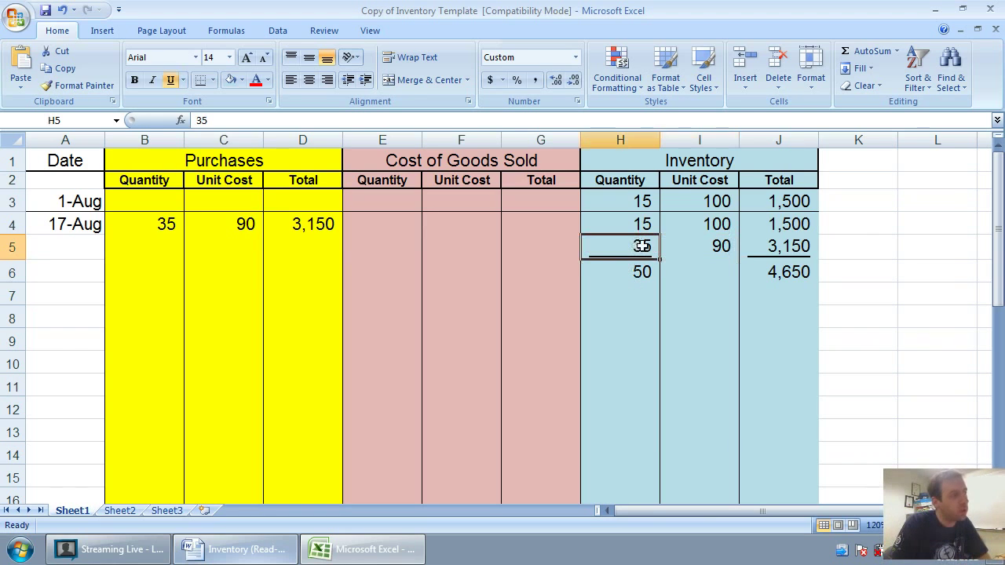
{"action": "left_click", "coordinate": [712, 251]}
{"action": "left_click", "coordinate": [641, 228]}
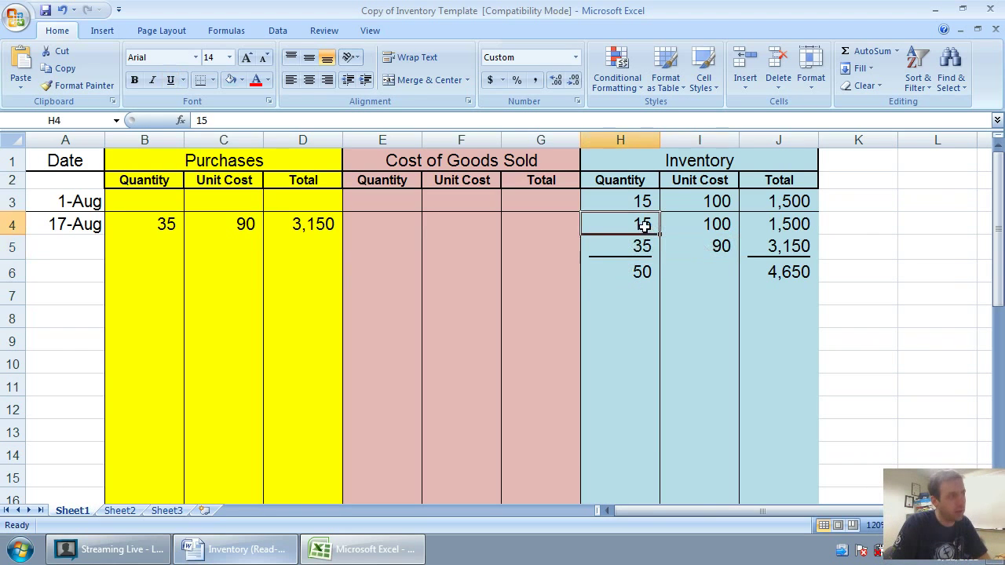
{"action": "left_click", "coordinate": [723, 228]}
{"action": "left_click", "coordinate": [722, 249]}
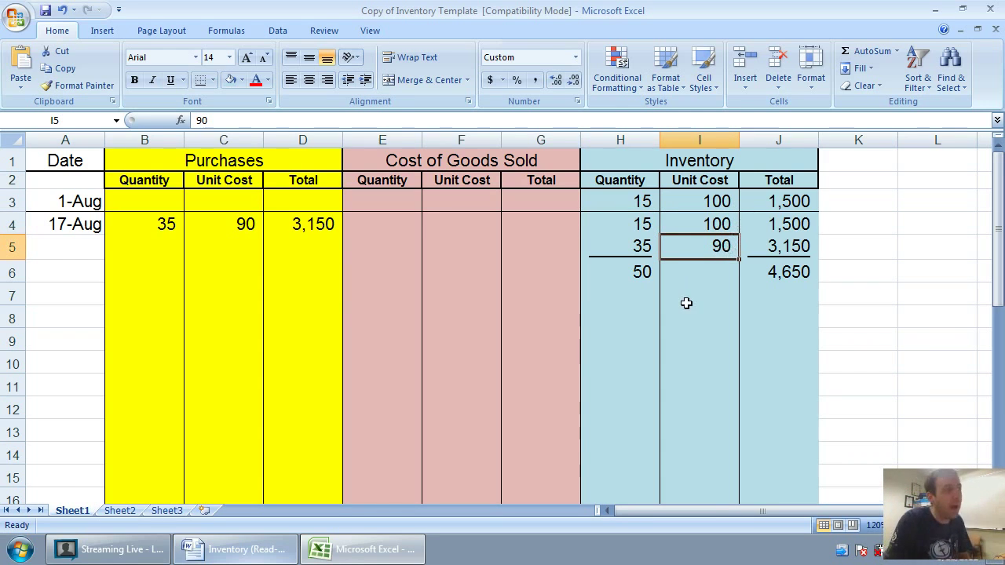
- Calculate the average inventory unit cost in I6 with the formula =4650/50
{"action": "left_click", "coordinate": [720, 272]}
{"action": "type", "text": "-"}
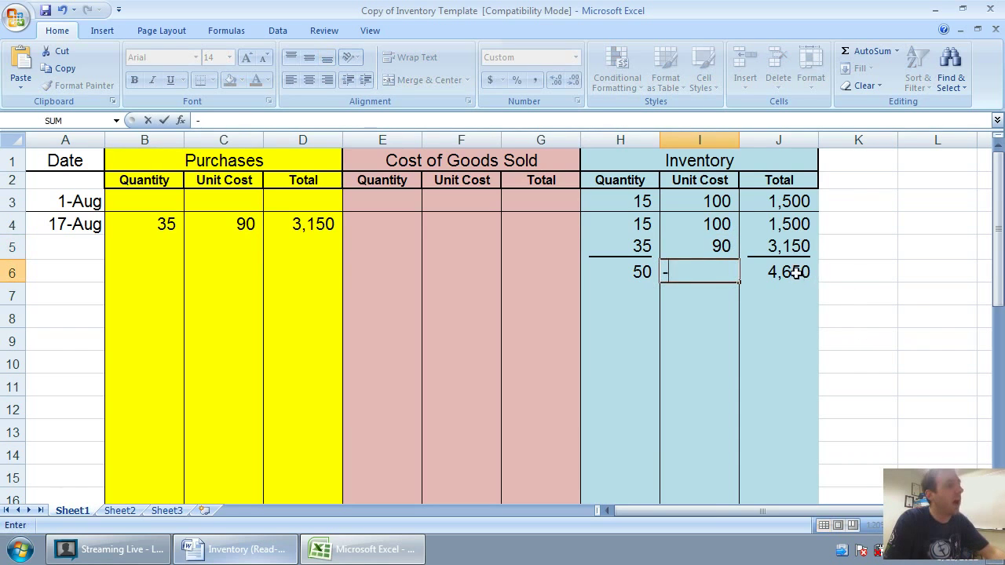
{"action": "left_click", "coordinate": [798, 271]}
{"action": "key", "text": "BackSpace"}
{"action": "key", "text": "BackSpace"}
{"action": "key", "text": "BackSpace"}
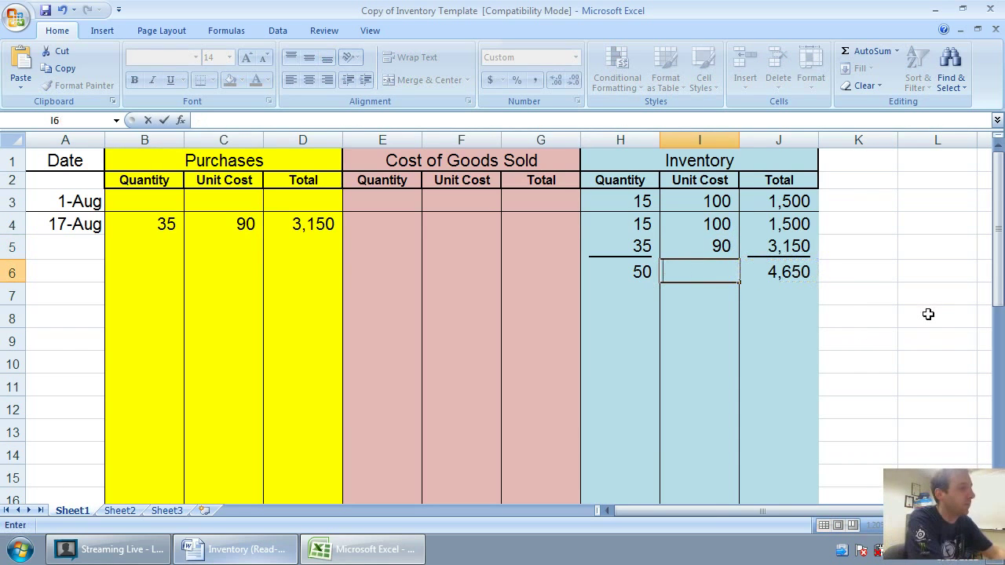
{"action": "type", "text": "="}
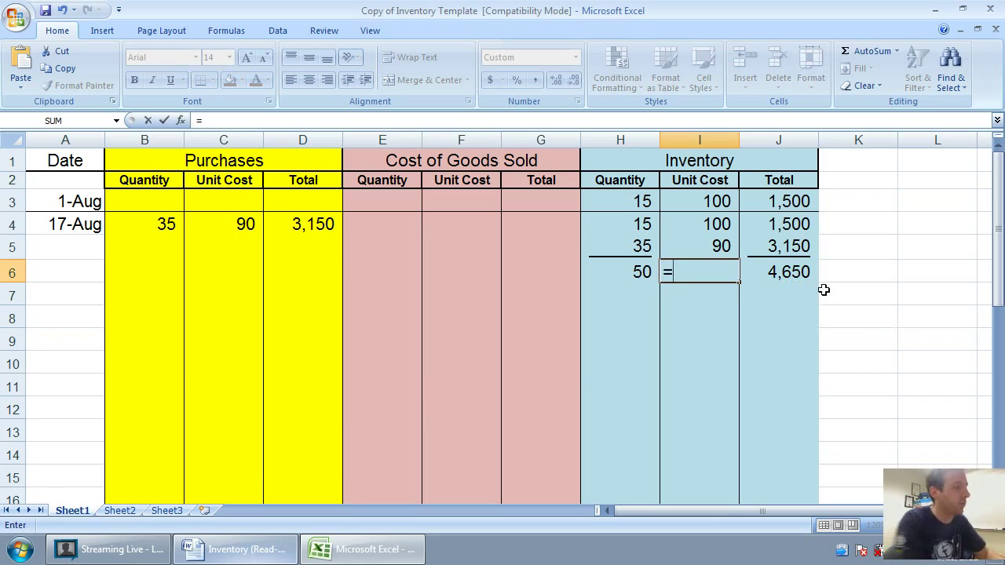
{"action": "type", "text": "4650/50"}
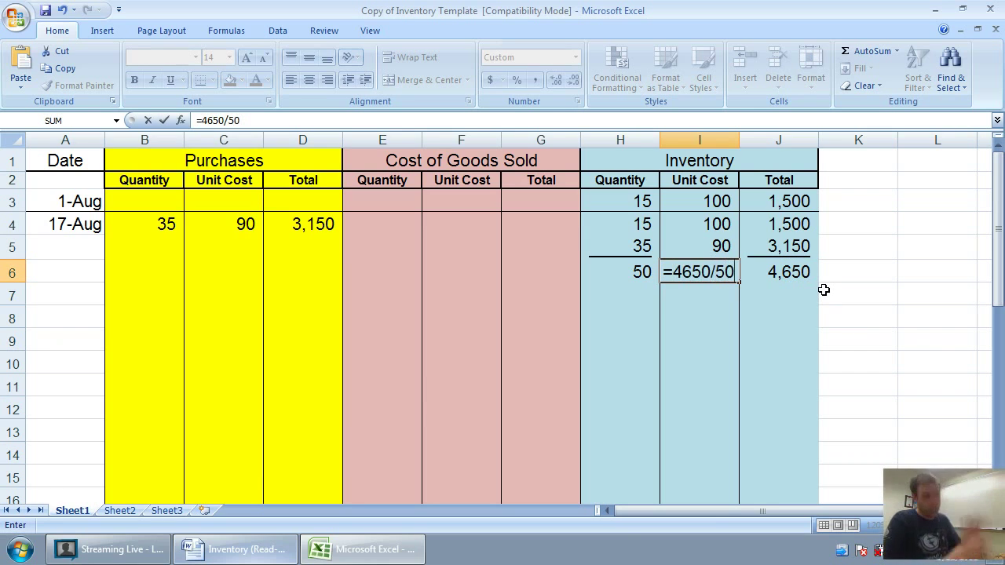
{"action": "key", "text": "Return"}
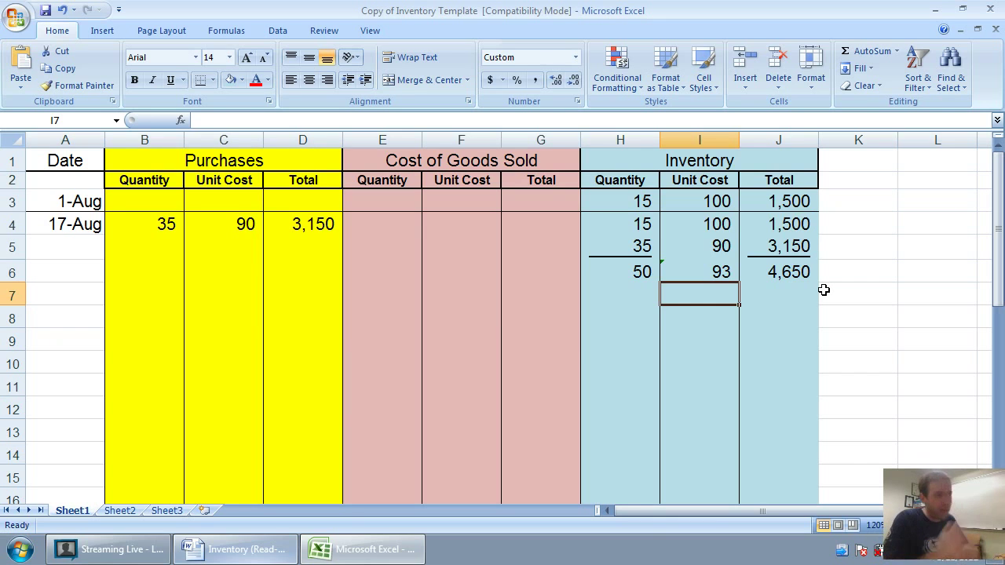
- Add a bottom border across A6:J6 to close off the 17-Aug entry
{"action": "left_click_drag", "start_coordinate": [788, 278], "coordinate": [66, 271]}
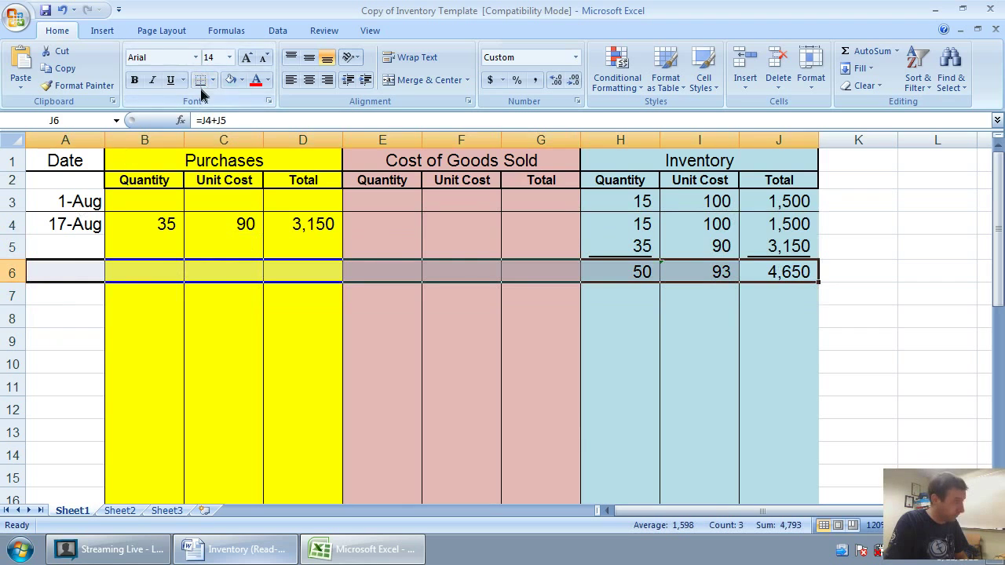
{"action": "left_click", "coordinate": [200, 79]}
{"action": "left_click", "coordinate": [518, 264]}
{"action": "left_click", "coordinate": [601, 364]}
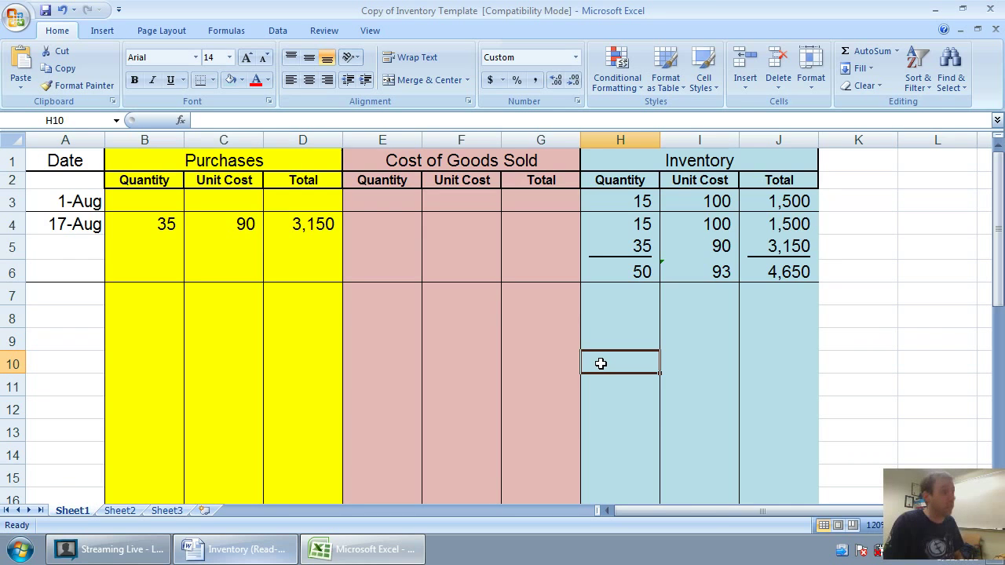
- Check the next transaction in the Word inventory records and enter its date, Aug 23, in A7 of the Excel schedule
{"action": "left_click", "coordinate": [74, 292]}
{"action": "key", "text": "alt+Tab"}
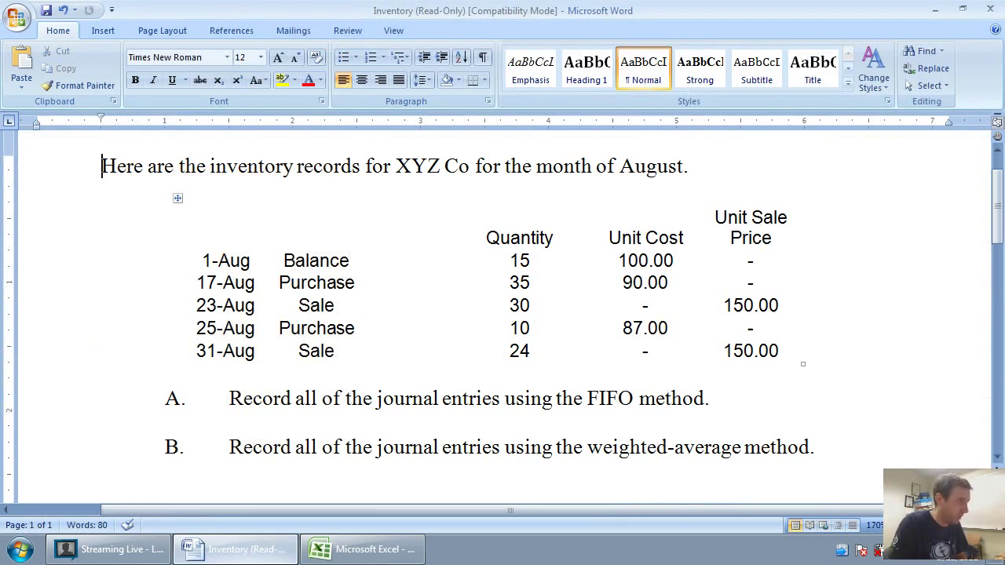
{"action": "key", "text": "alt+Tab"}
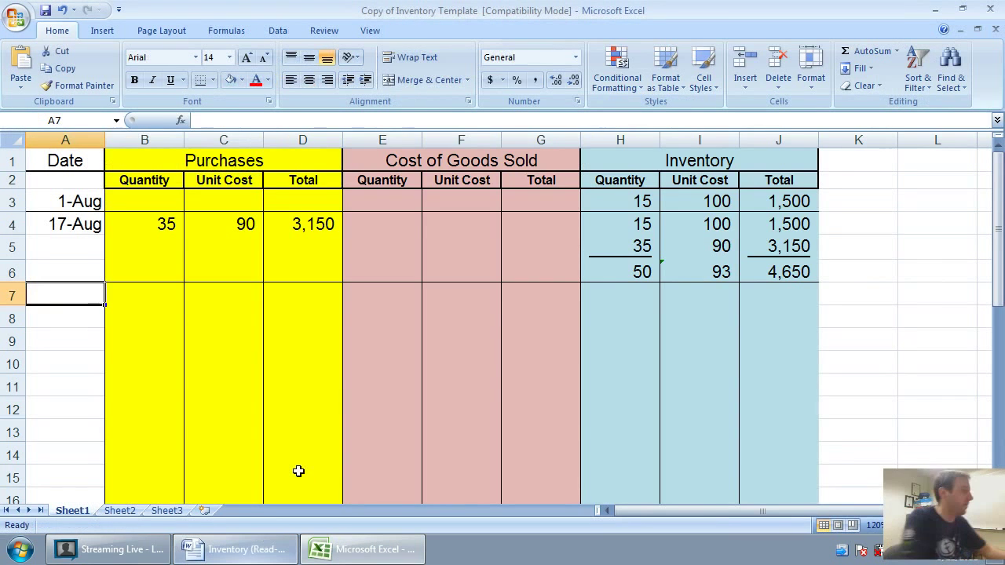
{"action": "type", "text": "Aug 23"}
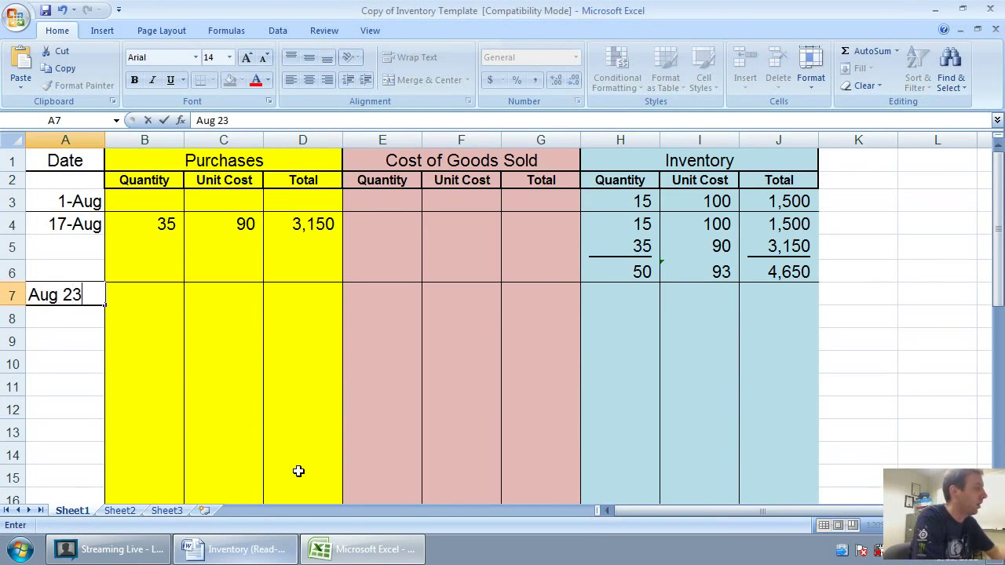
{"action": "key", "text": "Tab"}
{"action": "key", "text": "Tab"}
{"action": "key", "text": "Tab"}
{"action": "key", "text": "Tab"}
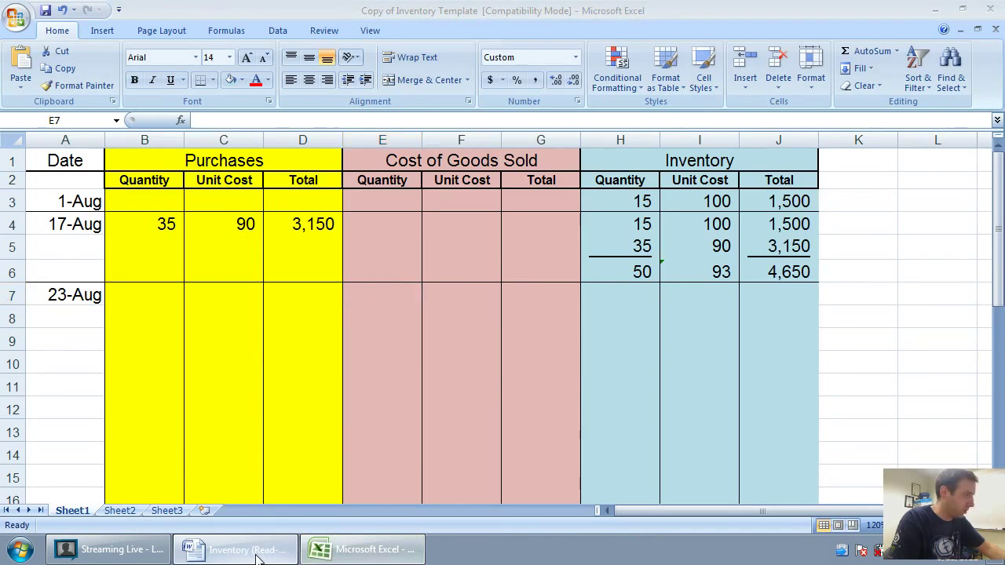
- Review the 23-Aug sale in the Word inventory records and the average unit cost in I6 of the Excel schedule
{"action": "left_click", "coordinate": [260, 556]}
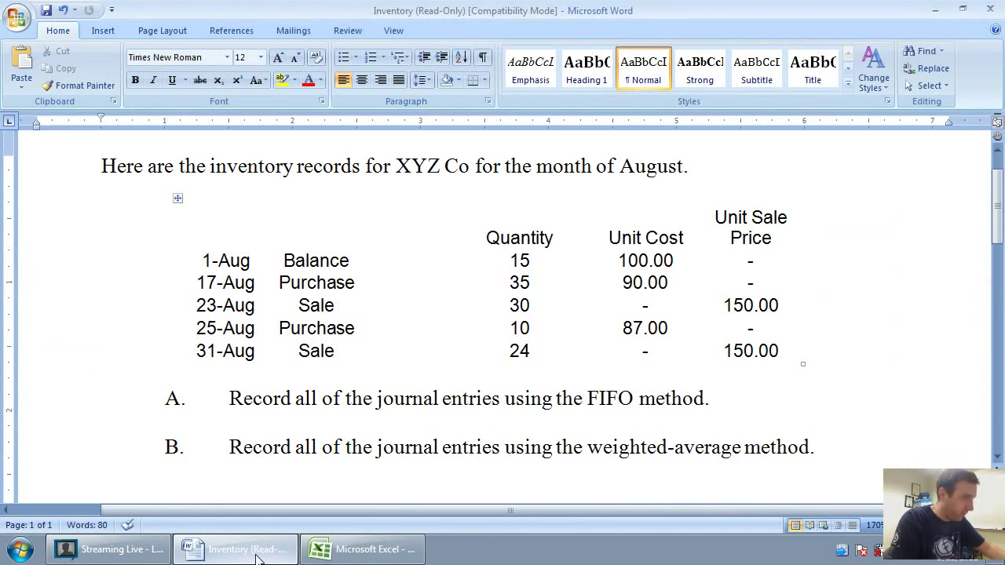
{"action": "left_click", "coordinate": [367, 550]}
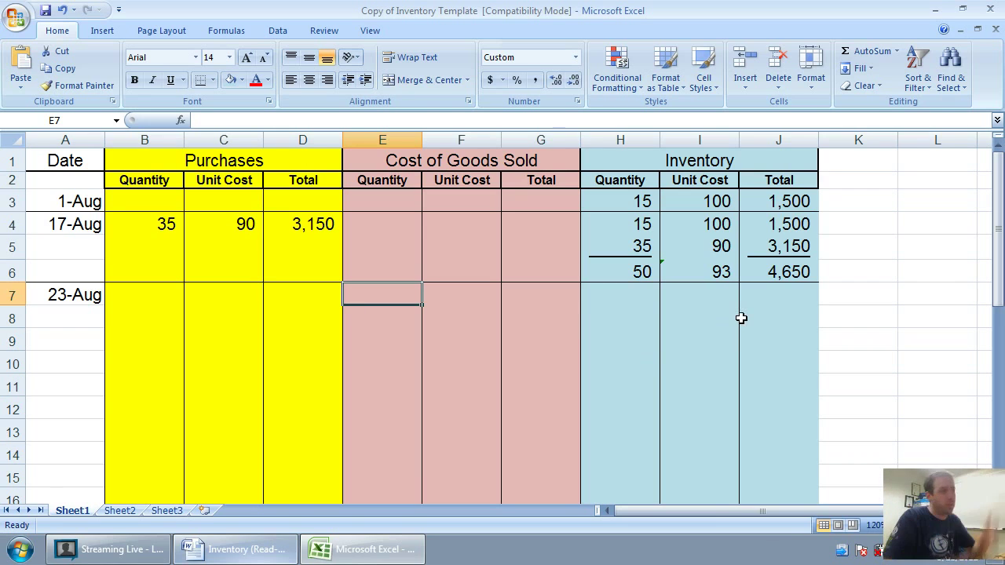
{"action": "left_click", "coordinate": [720, 271]}
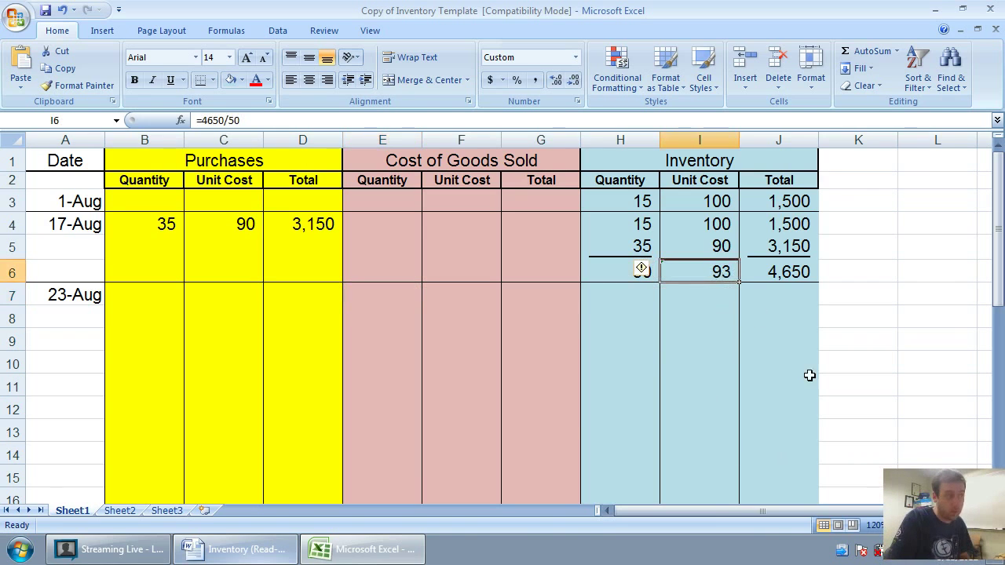
{"action": "left_click", "coordinate": [785, 338]}
{"action": "left_click", "coordinate": [380, 294]}
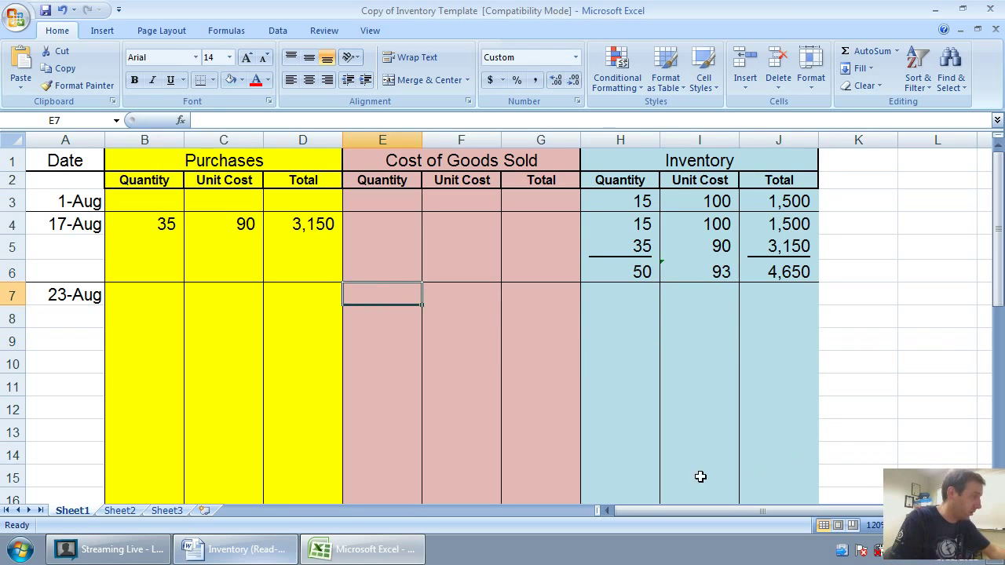
{"action": "left_click", "coordinate": [245, 551]}
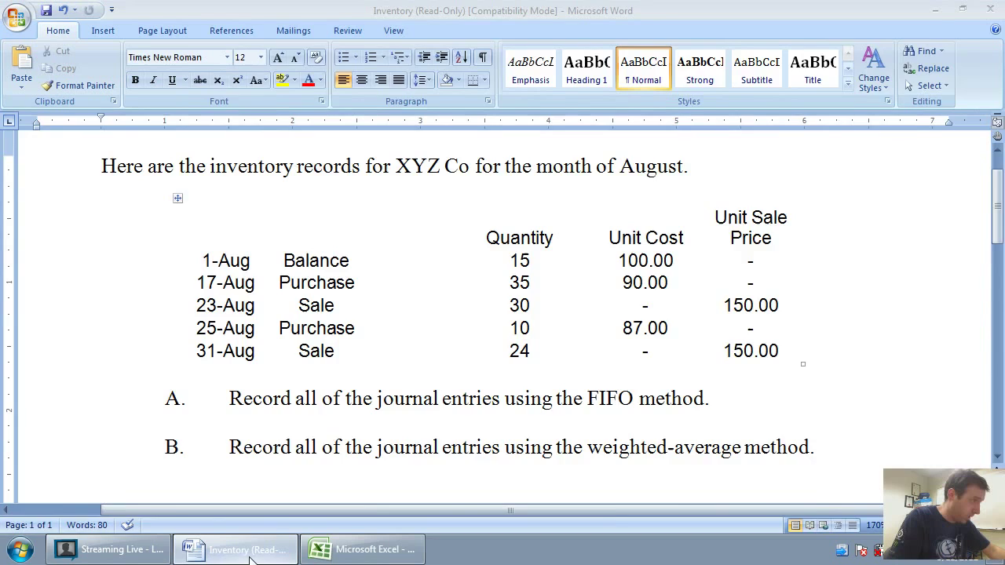
{"action": "left_click", "coordinate": [245, 551]}
{"action": "key", "text": "alt+Tab"}
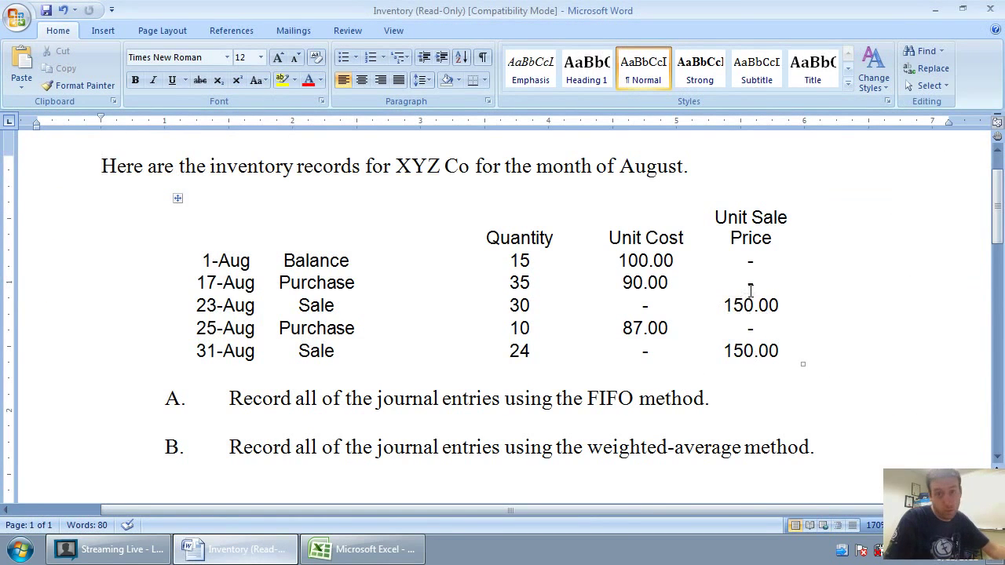
- In Excel, record the 23-Aug cost of goods sold in E7:G7 with quantity 30, unit cost 93 and total formula =E7*F7
{"action": "left_click", "coordinate": [382, 553]}
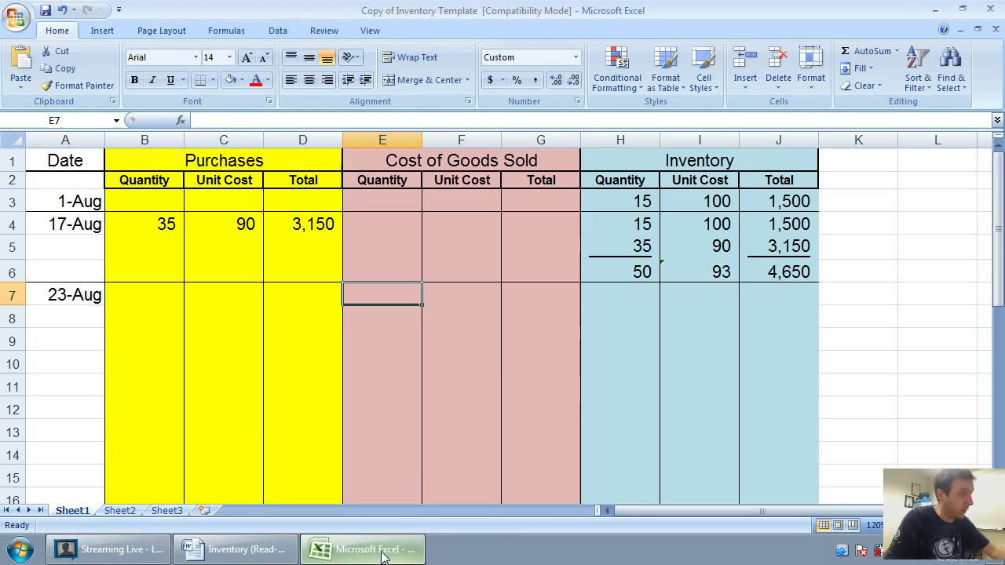
{"action": "type", "text": "30"}
{"action": "key", "text": "Tab"}
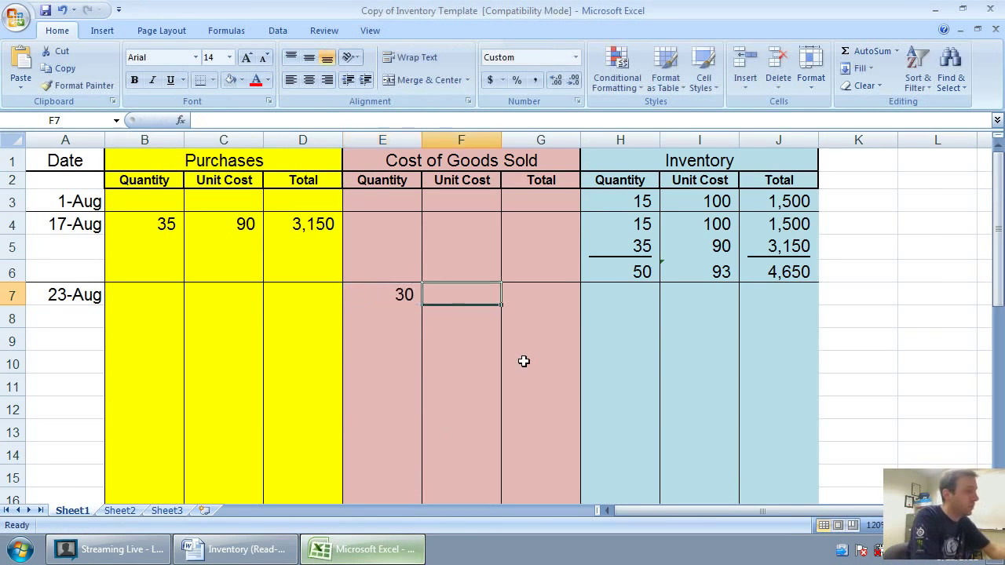
{"action": "type", "text": "93"}
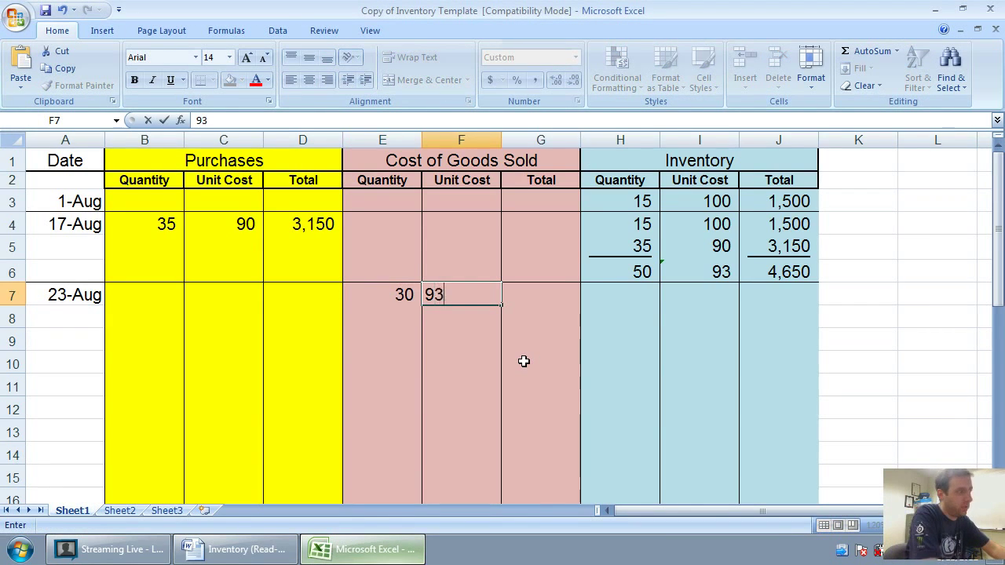
{"action": "key", "text": "Tab"}
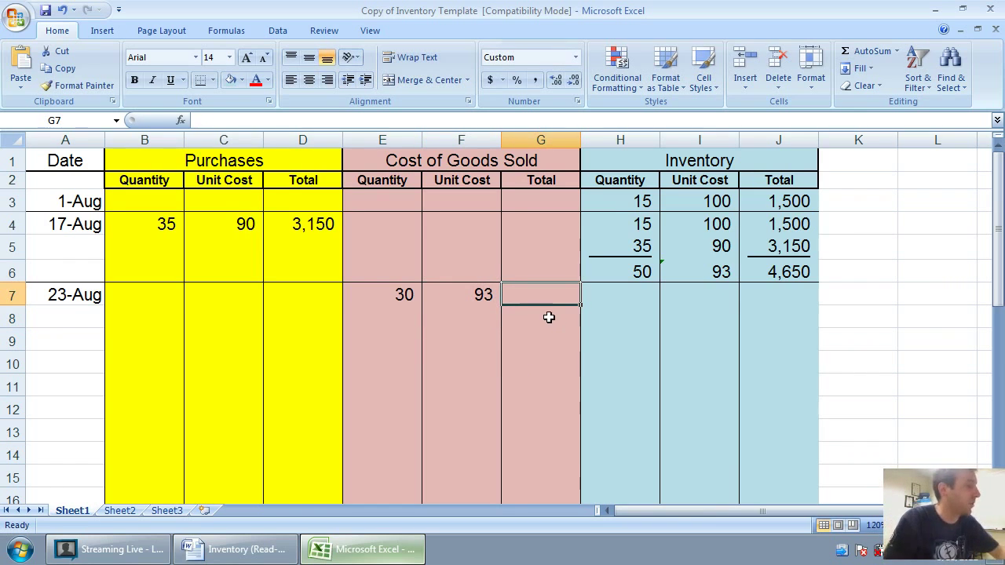
{"action": "type", "text": "="}
{"action": "left_click", "coordinate": [412, 294]}
{"action": "type", "text": "*"}
{"action": "left_click", "coordinate": [457, 295]}
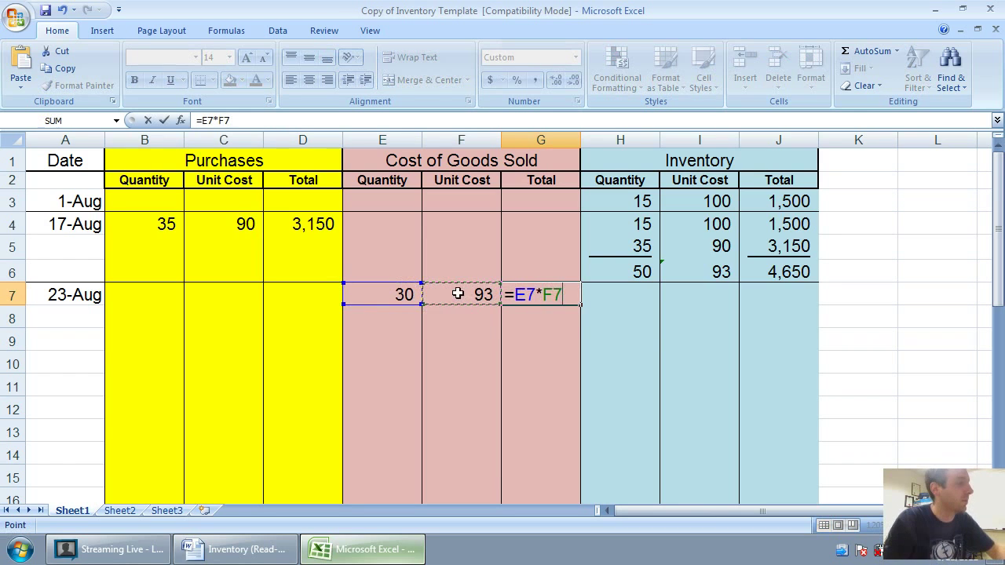
{"action": "key", "text": "Return"}
- Record the remaining 23-Aug inventory in H7:J7 with quantity 20, unit cost 93 and total formula =H7*I7
{"action": "left_click", "coordinate": [652, 297]}
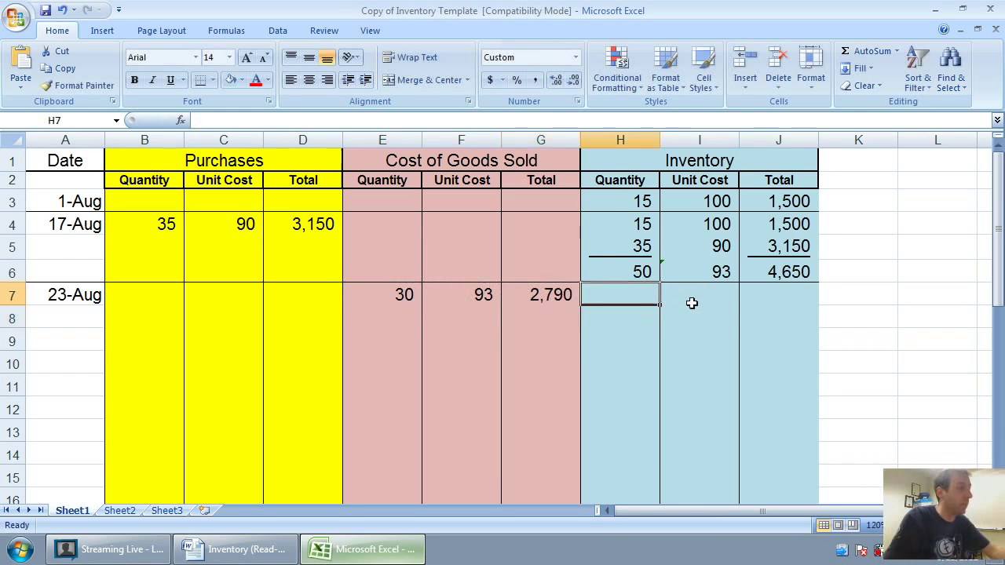
{"action": "type", "text": "20"}
{"action": "left_click", "coordinate": [692, 303]}
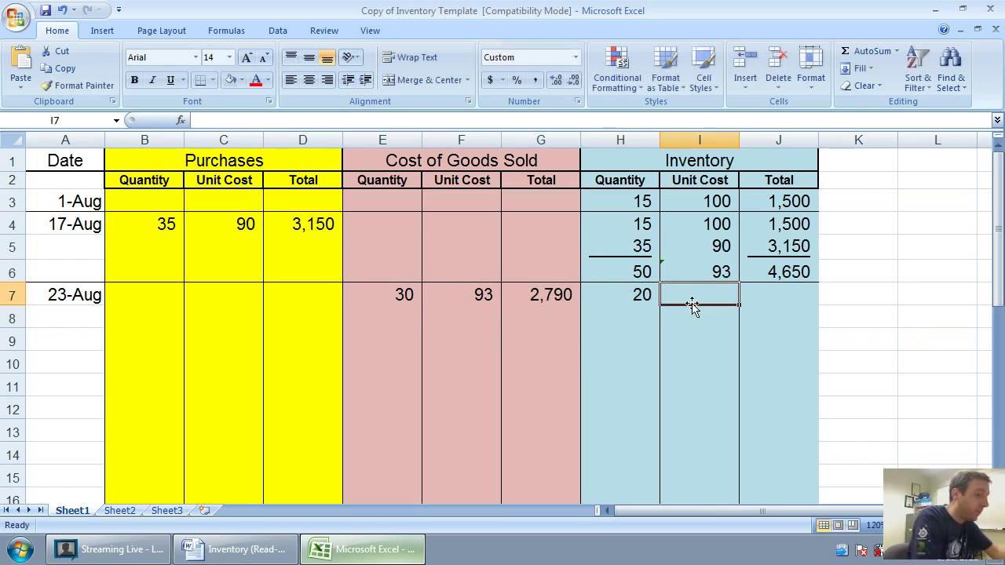
{"action": "type", "text": "93"}
{"action": "key", "text": "Tab"}
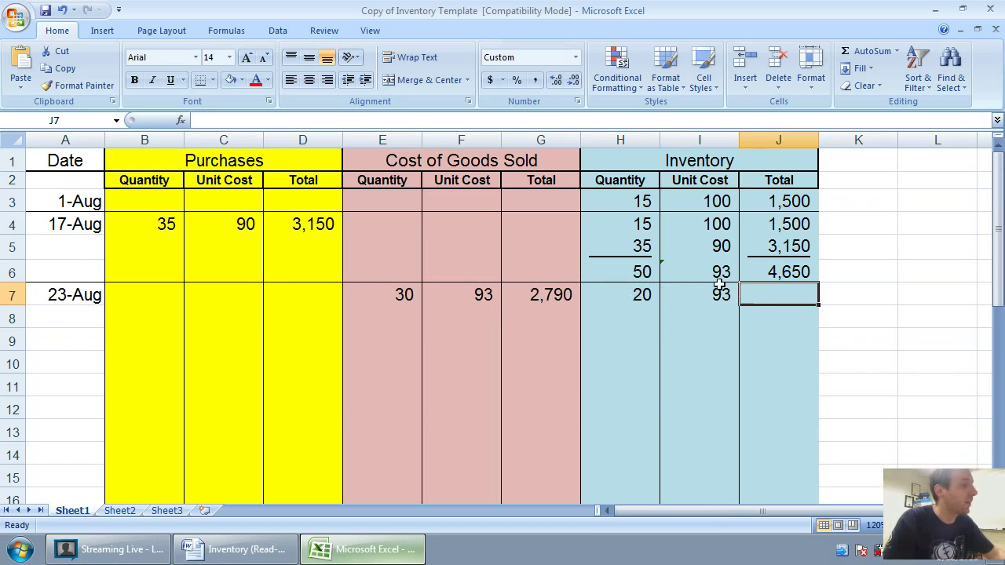
{"action": "type", "text": "="}
{"action": "left_click", "coordinate": [642, 294]}
{"action": "type", "text": "*"}
{"action": "left_click", "coordinate": [693, 292]}
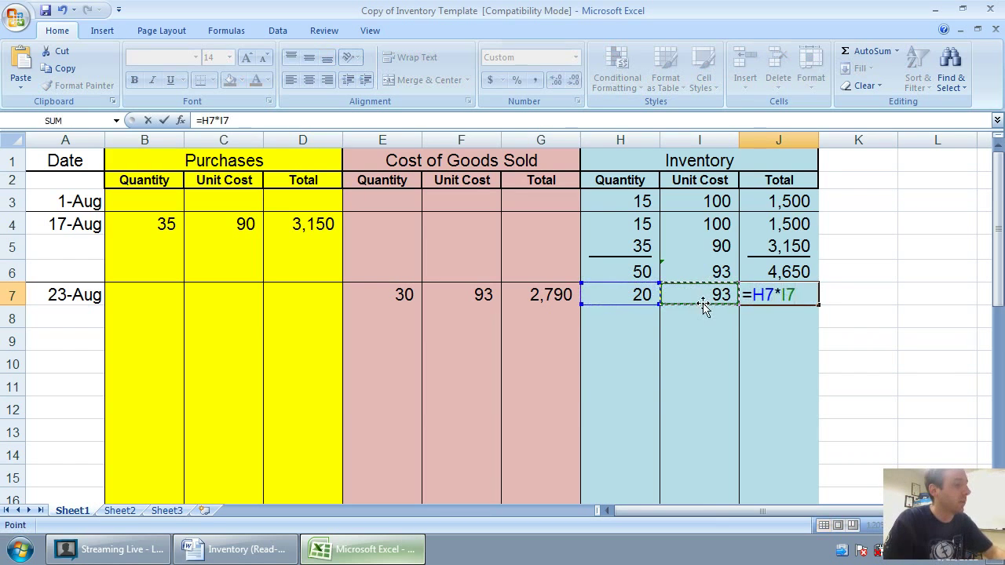
{"action": "key", "text": "Return"}
- Add a bottom border across A7:J7 to close off the 23-Aug entry
{"action": "left_click_drag", "start_coordinate": [801, 294], "coordinate": [81, 287]}
{"action": "left_click", "coordinate": [201, 79]}
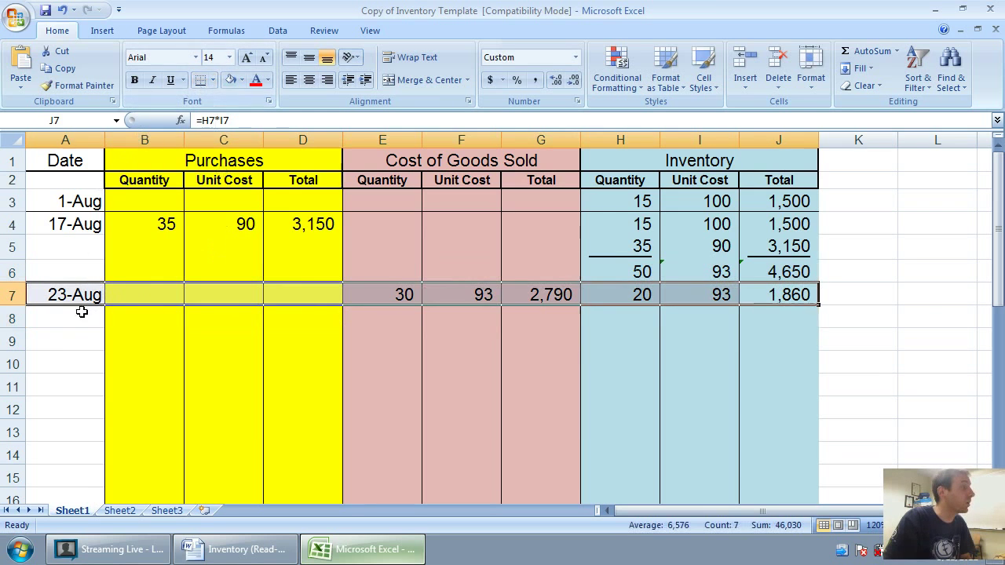
- Check the Word inventory records for the transaction following 23-Aug, and enter the date Aug 25 in A8 of the Excel schedule
{"action": "left_click", "coordinate": [80, 316]}
{"action": "left_click", "coordinate": [269, 561]}
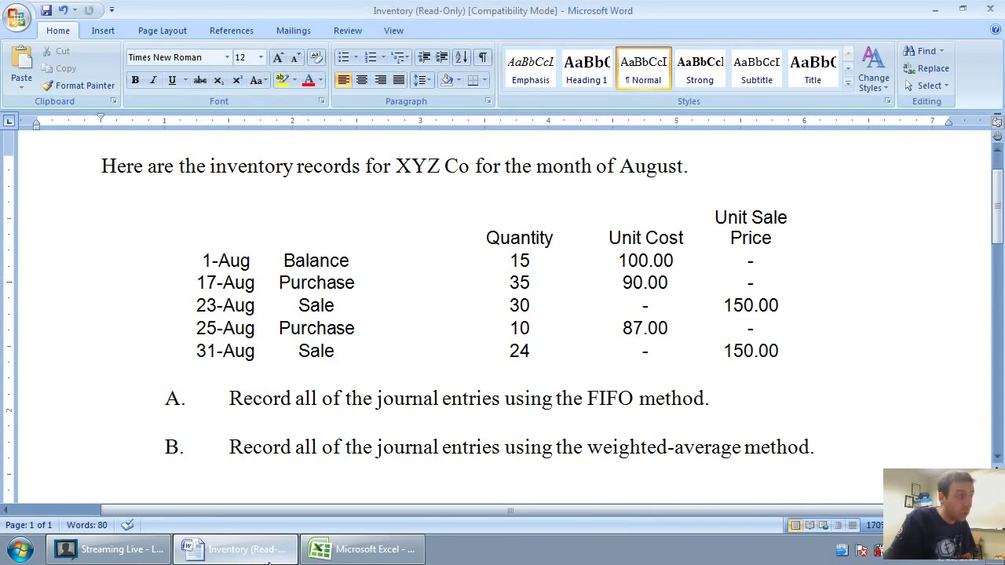
{"action": "left_click", "coordinate": [365, 549]}
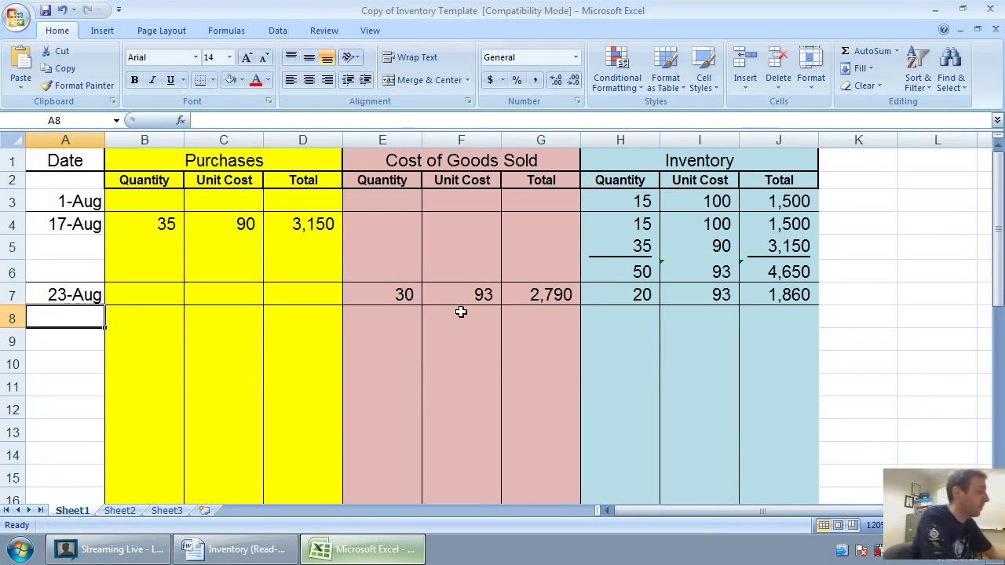
{"action": "type", "text": "Aug 25"}
{"action": "key", "text": "Tab"}
{"action": "key", "text": "Tab"}
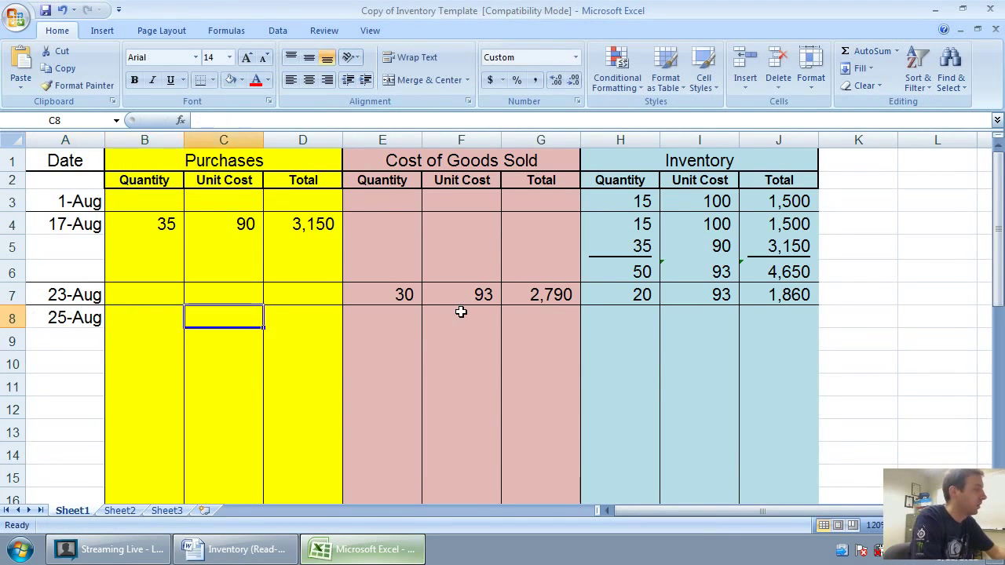
- Look up the 25-Aug purchase in Word and record it in Excel's B8:D8 with quantity 10, unit cost 87 and total 870
{"action": "key", "text": "Left"}
{"action": "left_click", "coordinate": [400, 554]}
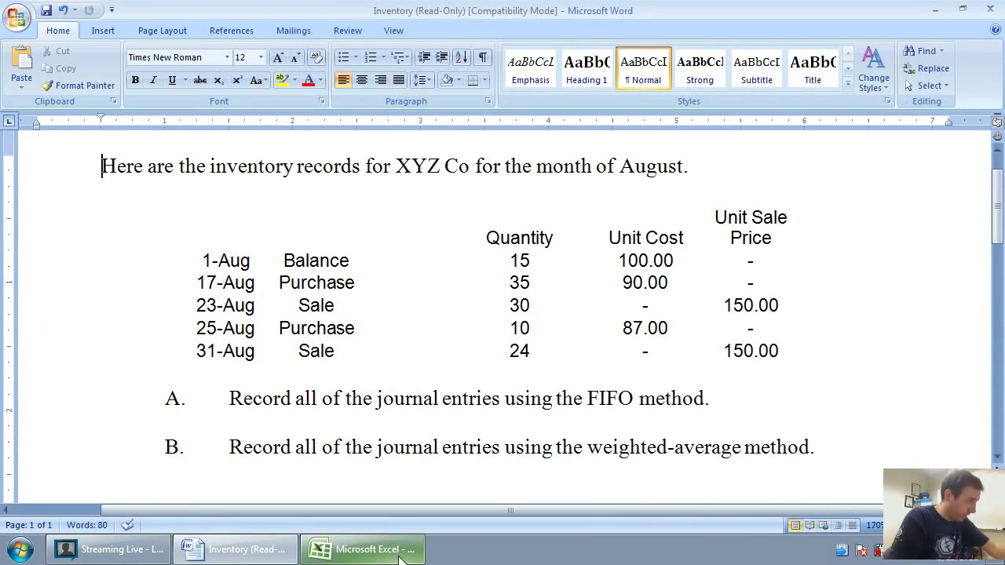
{"action": "left_click", "coordinate": [400, 556]}
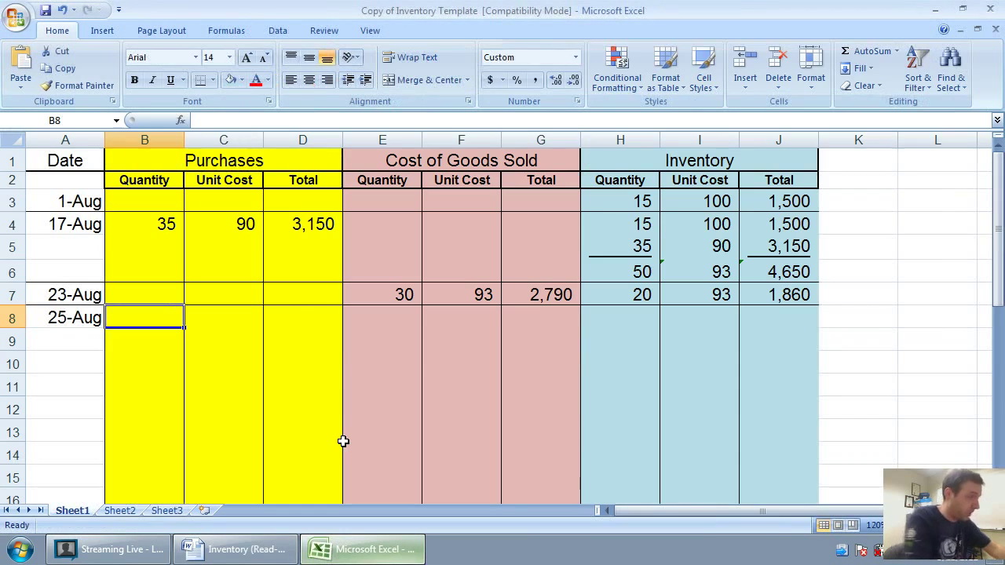
{"action": "type", "text": "10"}
{"action": "key", "text": "Tab"}
{"action": "type", "text": "87"}
{"action": "key", "text": "Tab"}
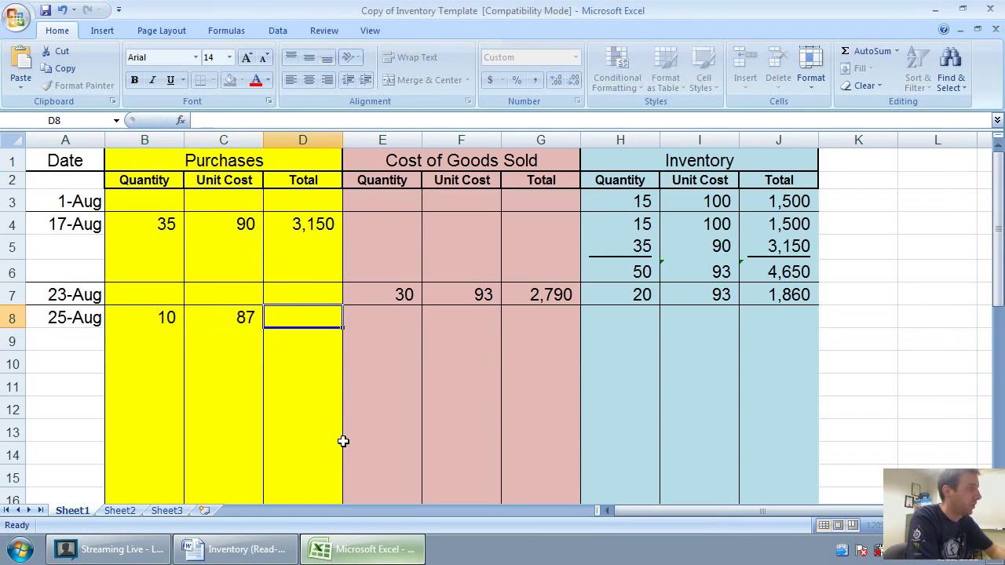
{"action": "type", "text": "870"}
{"action": "key", "text": "Tab"}
- Carry the prior inventory balance forward into H8:J8 with quantity 20, unit cost 93 and total 1,860
{"action": "key", "text": "Tab"}
{"action": "key", "text": "Tab"}
{"action": "key", "text": "Tab"}
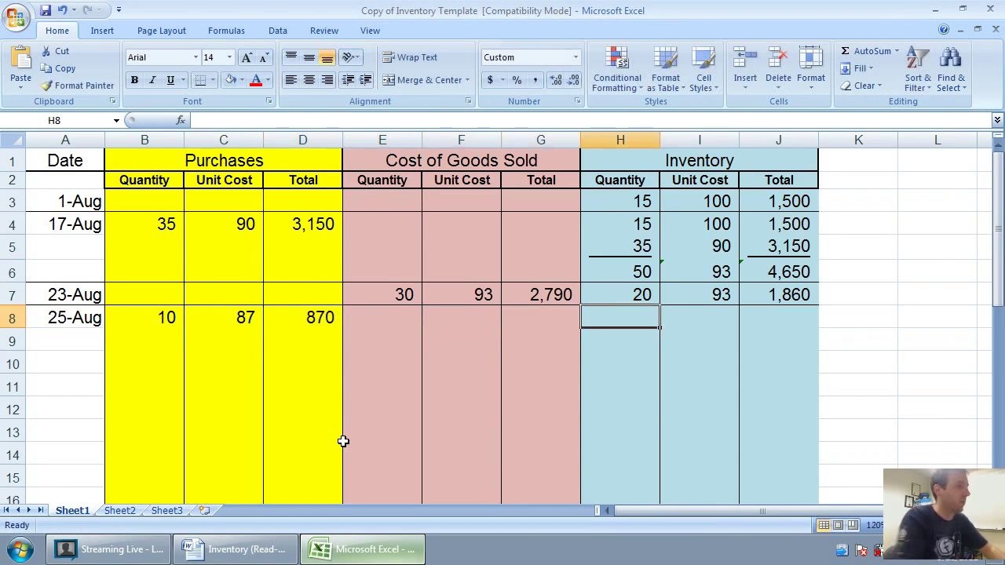
{"action": "type", "text": "20"}
{"action": "key", "text": "Tab"}
{"action": "type", "text": "93"}
{"action": "key", "text": "Tab"}
{"action": "type", "text": "1"}
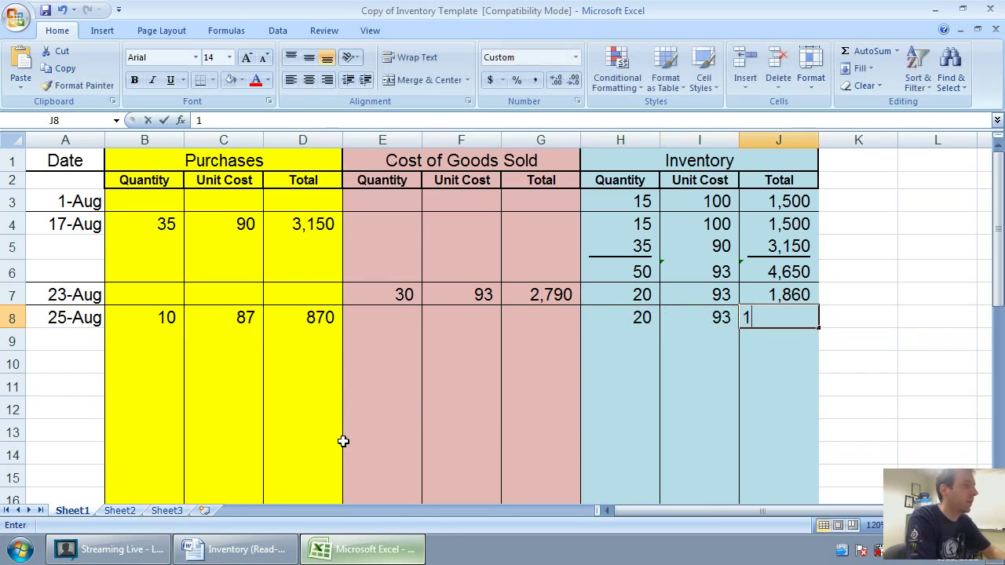
{"action": "type", "text": ",860"}
{"action": "key", "text": "Return"}
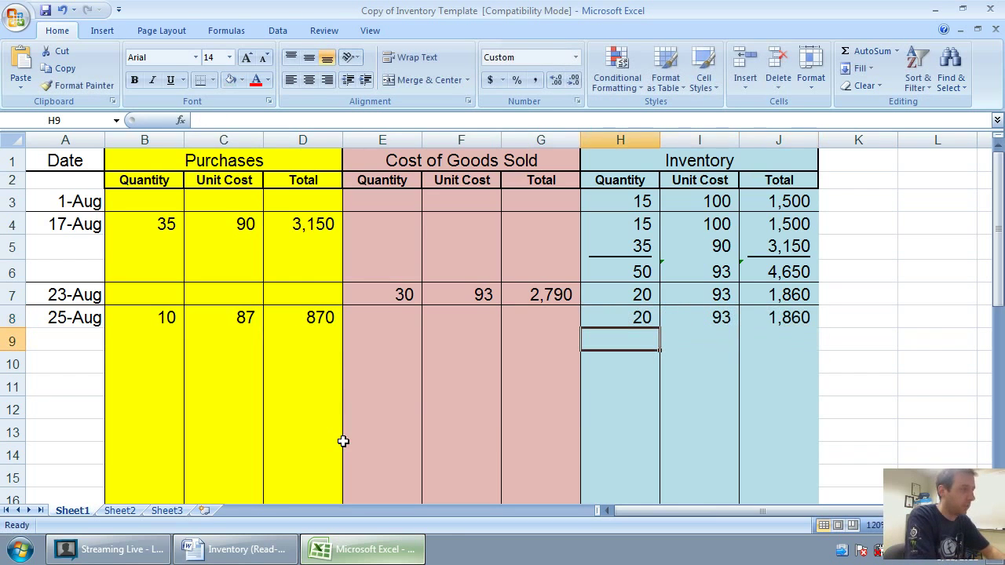
- Add the purchased units to the inventory in H9:J9 with quantity 10, unit cost 87 and total 870
{"action": "type", "text": "10"}
{"action": "key", "text": "Tab"}
{"action": "type", "text": "87"}
{"action": "key", "text": "Tab"}
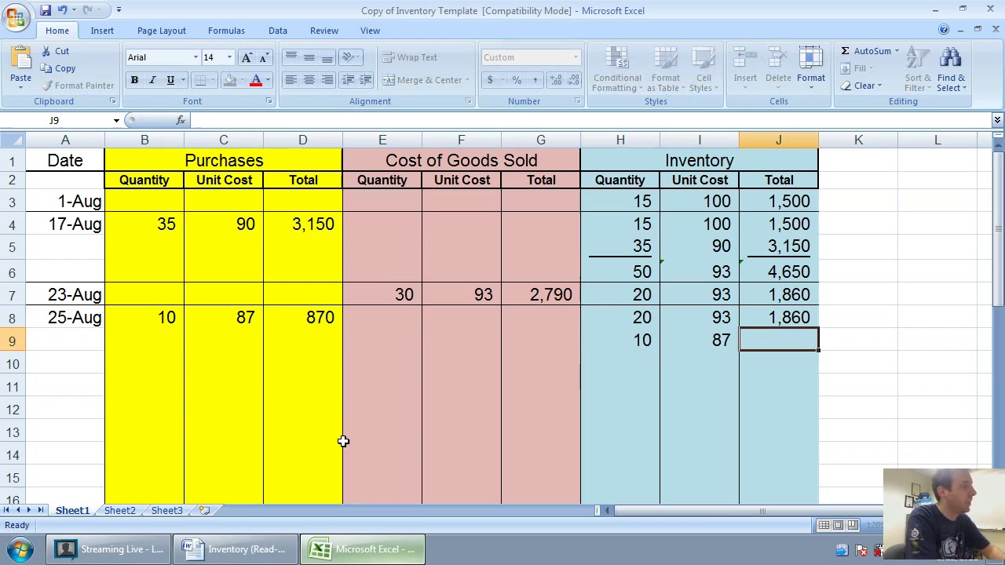
{"action": "type", "text": "870"}
{"action": "key", "text": "Down"}
- Underline the quantity in H9 and the total in J9 to mark the sums below them
{"action": "key", "text": "Left"}
{"action": "key", "text": "Left"}
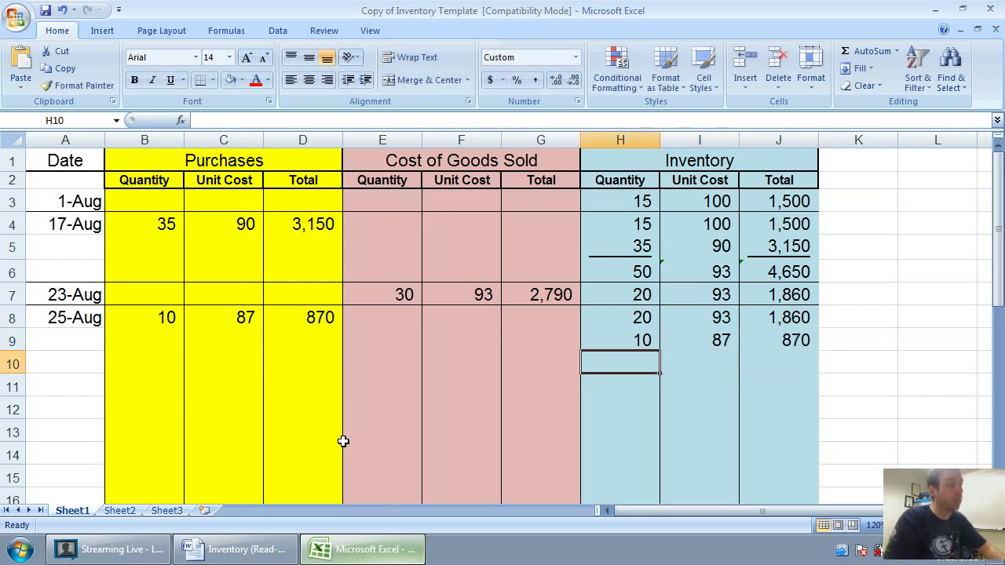
{"action": "key", "text": "Up"}
{"action": "key", "text": "ctrl+u"}
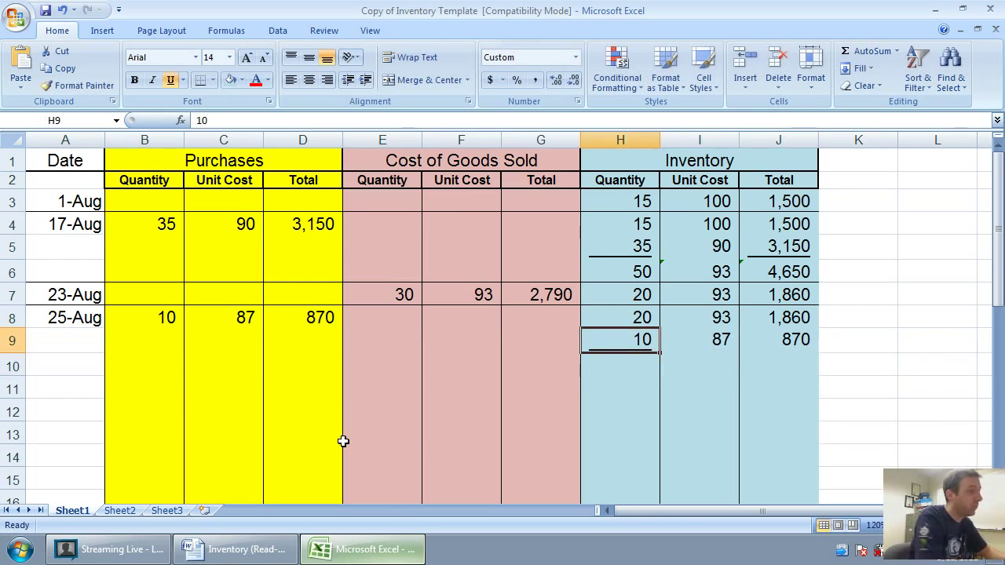
{"action": "key", "text": "Right"}
{"action": "key", "text": "Right"}
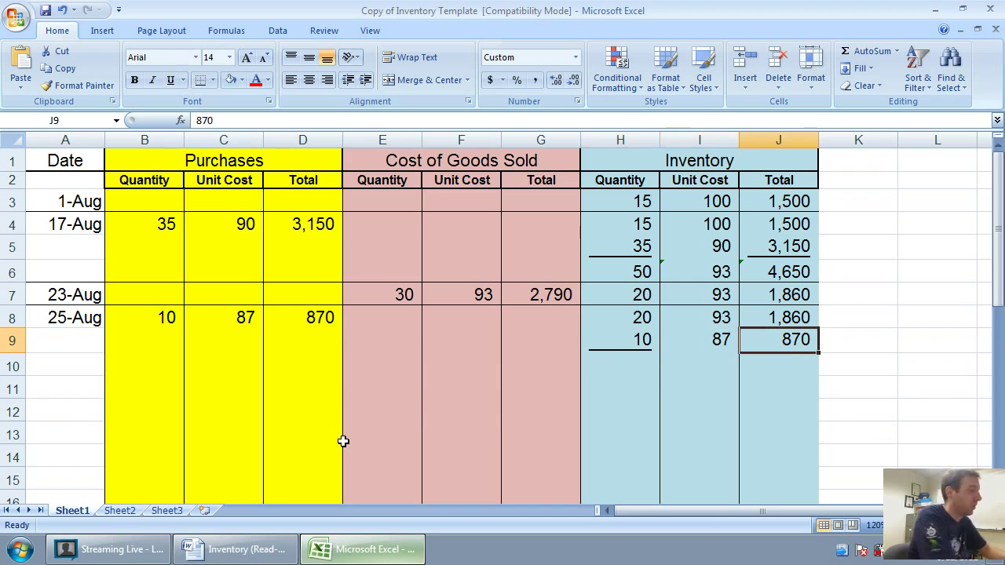
{"action": "key", "text": "ctrl+u"}
- Enter the combined inventory quantity 30 in H10 and sum the totals in J10 with =J8+J9
{"action": "key", "text": "Down"}
{"action": "key", "text": "Left"}
{"action": "key", "text": "Left"}
{"action": "type", "text": "30"}
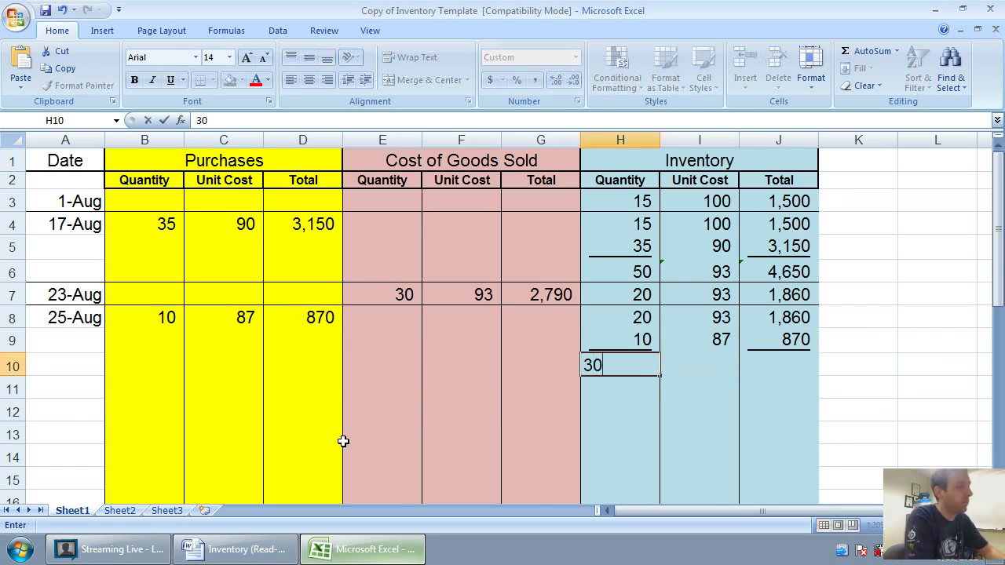
{"action": "key", "text": "Right"}
{"action": "key", "text": "Right"}
{"action": "type", "text": "="}
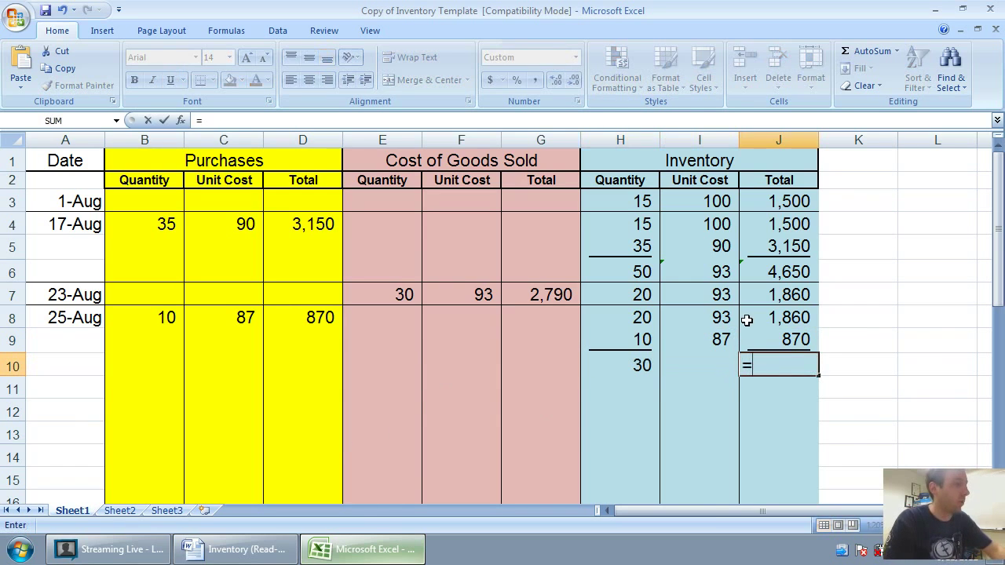
{"action": "left_click", "coordinate": [779, 315]}
{"action": "type", "text": "+"}
{"action": "left_click", "coordinate": [804, 338]}
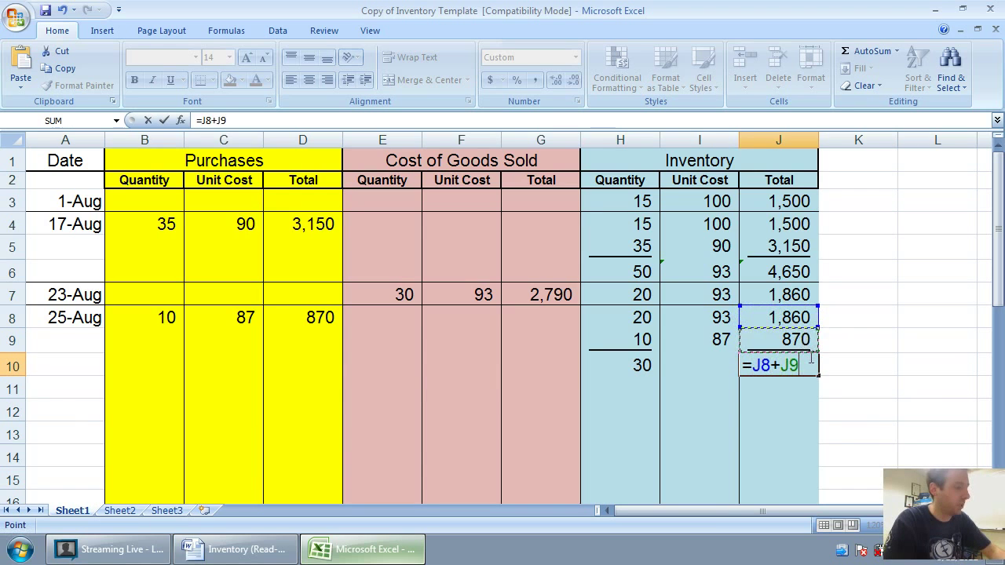
{"action": "key", "text": "Return"}
{"action": "left_click", "coordinate": [705, 363]}
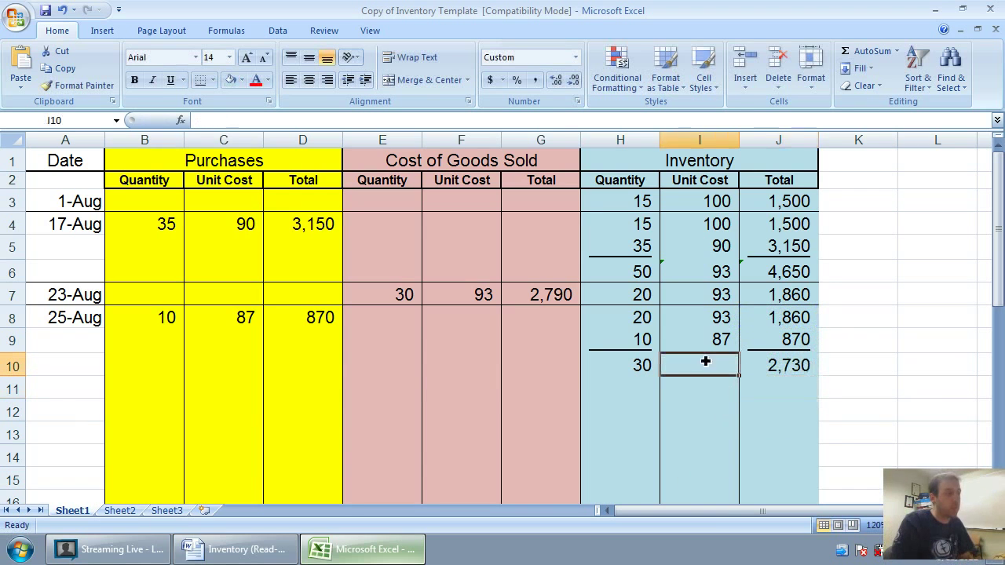
{"action": "type", "text": "-"}
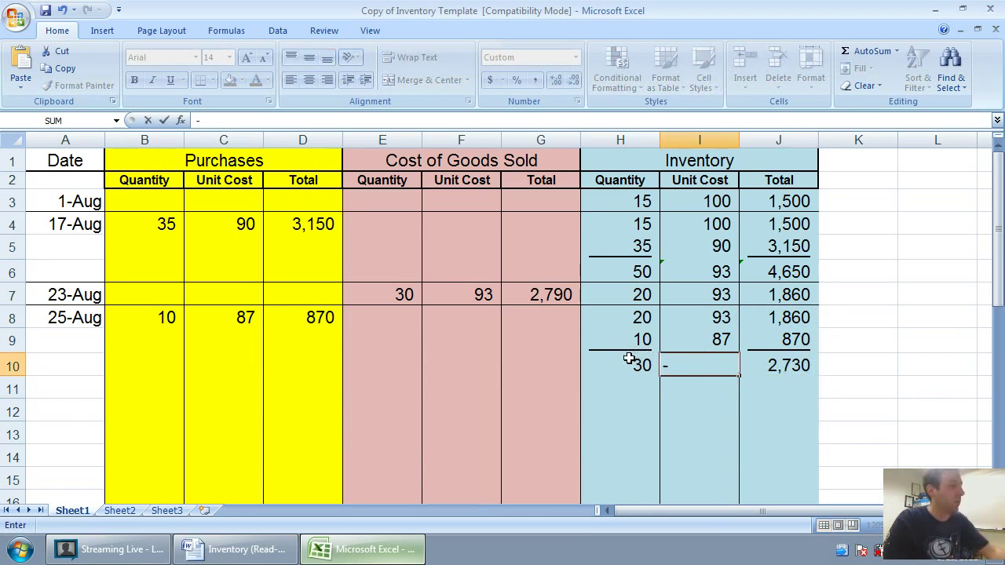
{"action": "left_click", "coordinate": [775, 365]}
{"action": "key", "text": "Escape"}
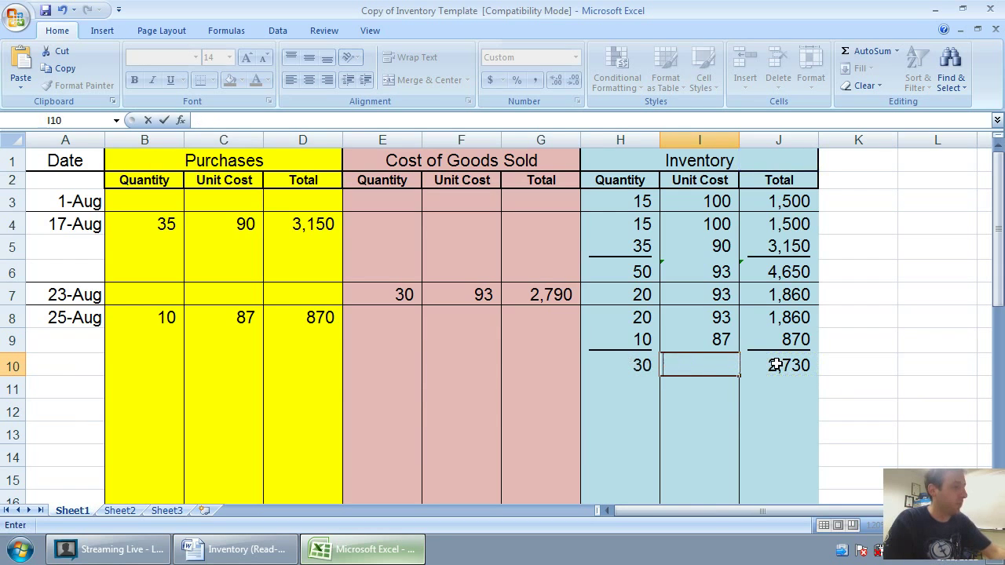
- Calculate the new weighted-average unit cost in I10 with the formula =J10/H10
{"action": "type", "text": "="}
{"action": "left_click", "coordinate": [775, 365]}
{"action": "type", "text": "/"}
{"action": "left_click", "coordinate": [626, 364]}
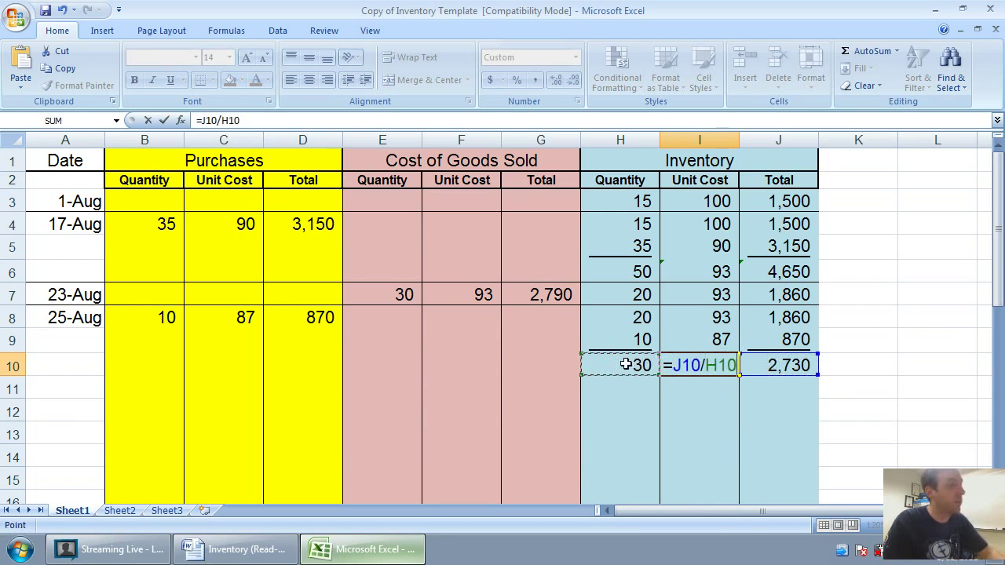
{"action": "key", "text": "Return"}
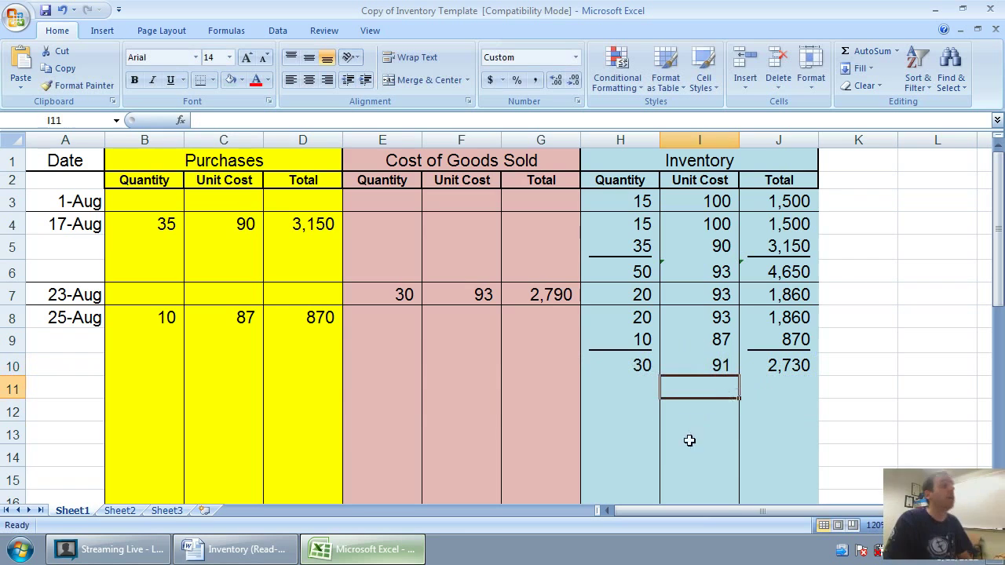
- Add a bottom border across A10:J10 to close off the 25-Aug entry, and enter the date August 31 in A11
{"action": "mouse_move", "coordinate": [690, 439]}
{"action": "left_mouse_down"}
{"action": "mouse_move", "coordinate": [671, 453]}
{"action": "mouse_move", "coordinate": [682, 424]}
{"action": "left_mouse_up"}
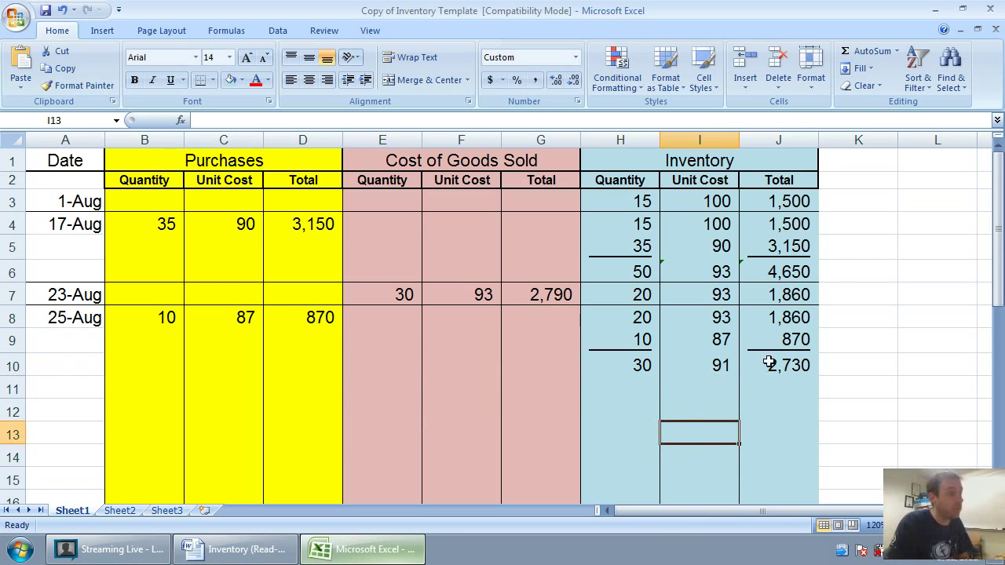
{"action": "left_click_drag", "start_coordinate": [770, 361], "coordinate": [67, 376]}
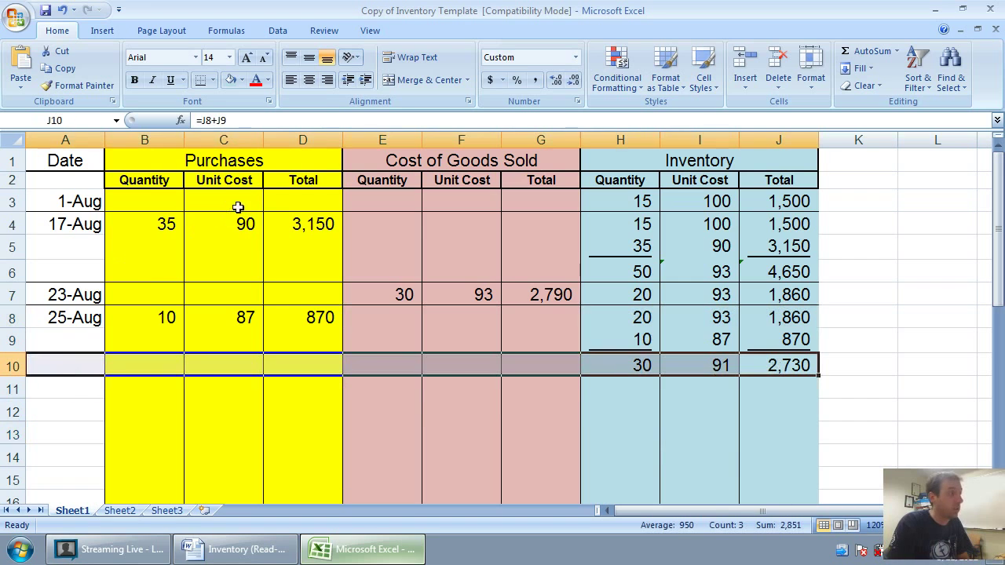
{"action": "left_click", "coordinate": [59, 390]}
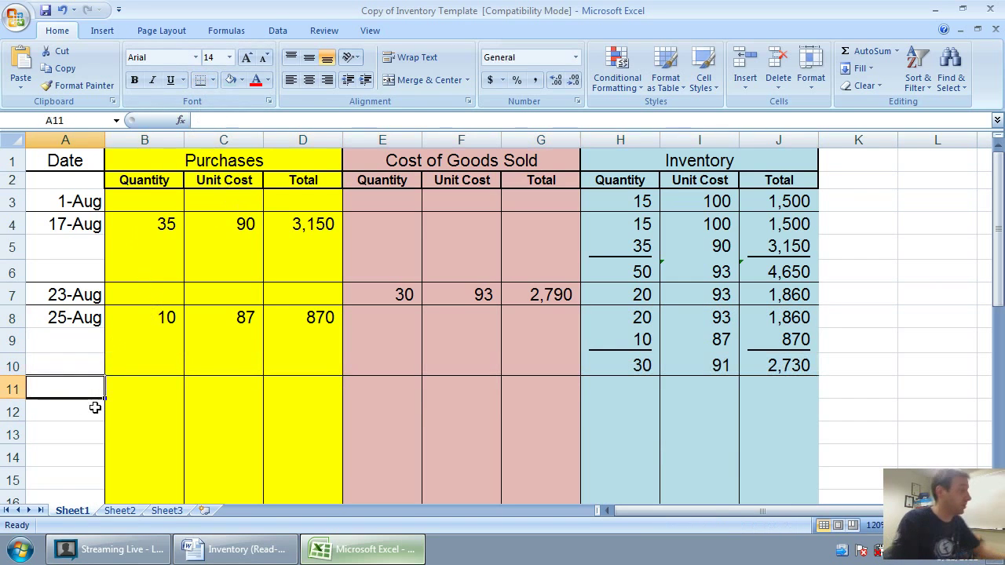
{"action": "type", "text": "August 31"}
{"action": "key", "text": "Tab"}
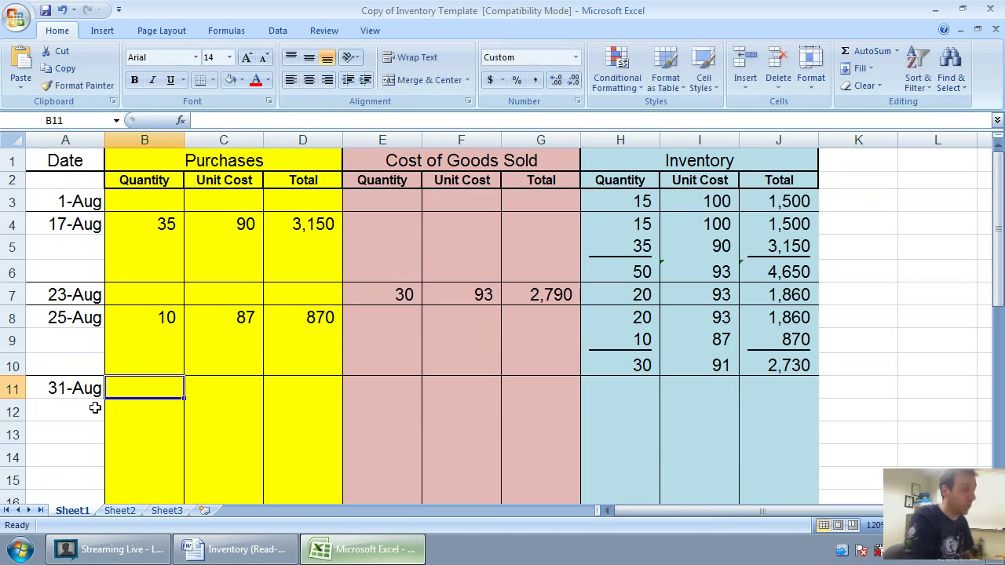
- Look up the 31-Aug sale in the Word records and enter 24 as the cost of goods sold quantity in Excel's E11
{"action": "left_click", "coordinate": [259, 548]}
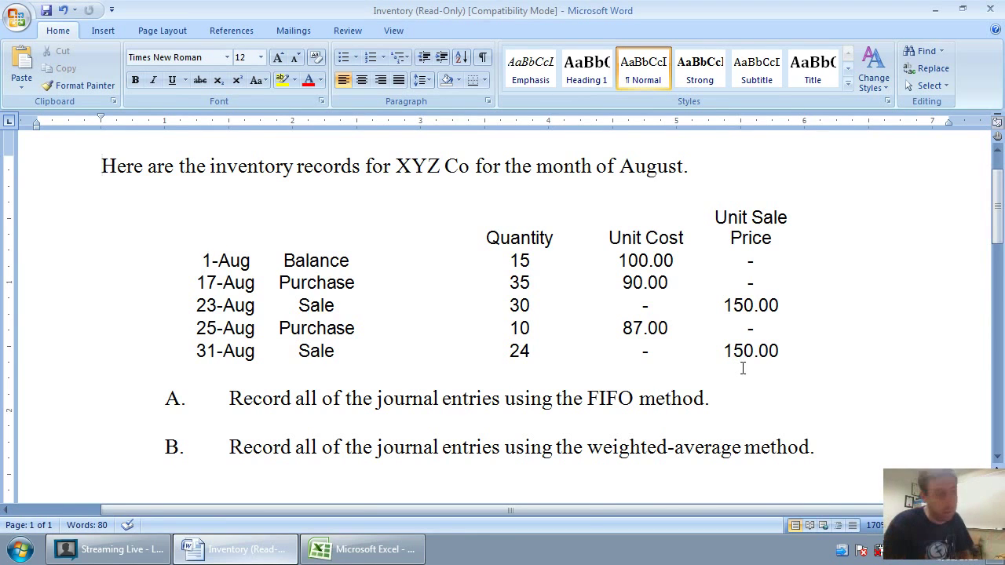
{"action": "left_click", "coordinate": [368, 549]}
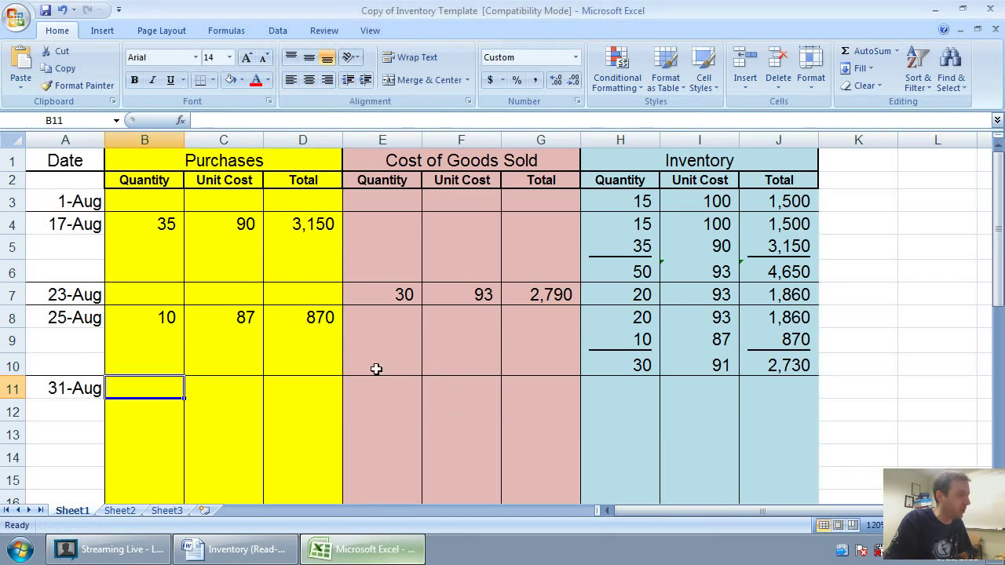
{"action": "left_click", "coordinate": [365, 405]}
{"action": "left_click", "coordinate": [400, 390]}
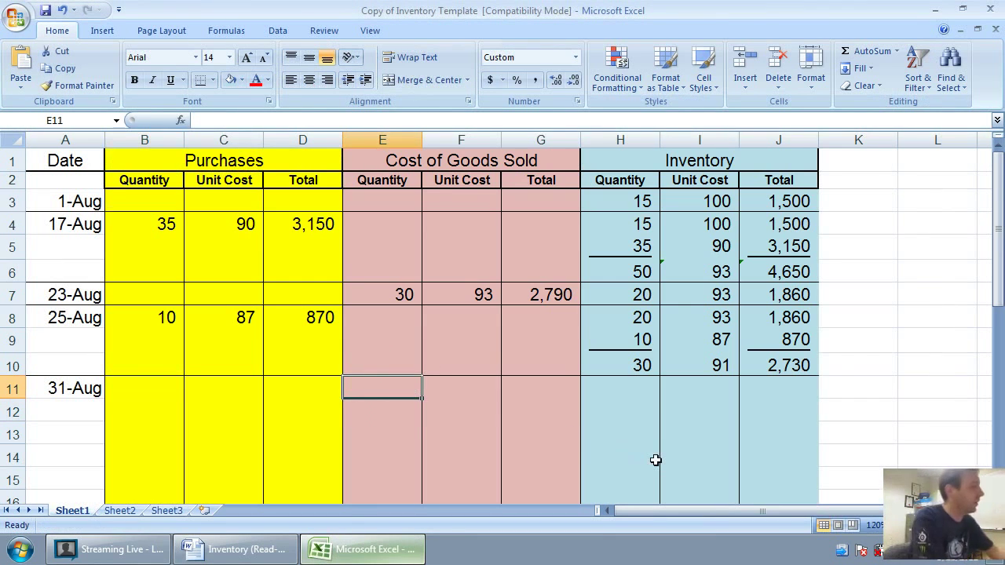
{"action": "type", "text": "24"}
{"action": "key", "text": "Tab"}
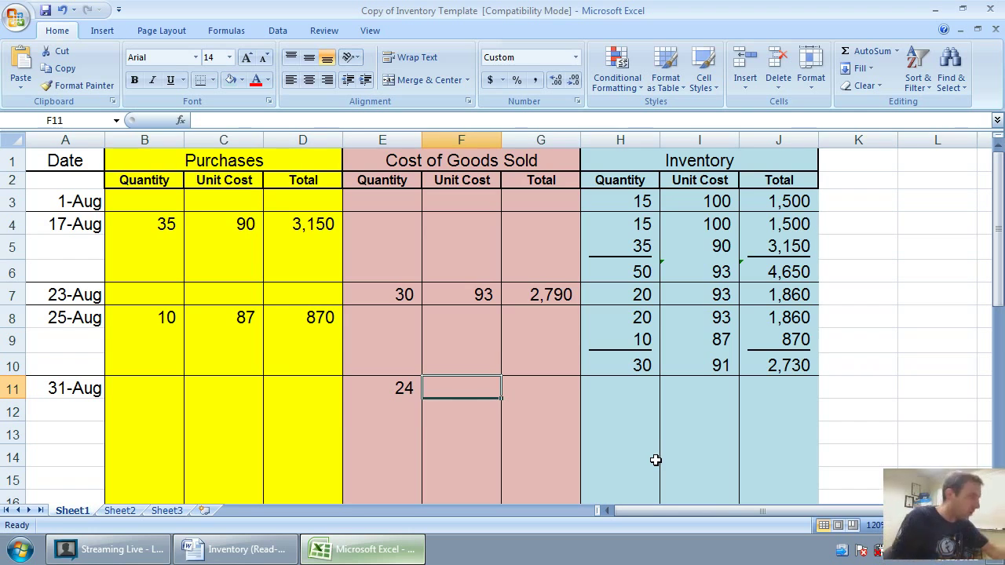
- Complete the 31-Aug cost of goods sold with unit cost 91 in F11 and total formula =E11*F11 in G11
{"action": "type", "text": "91"}
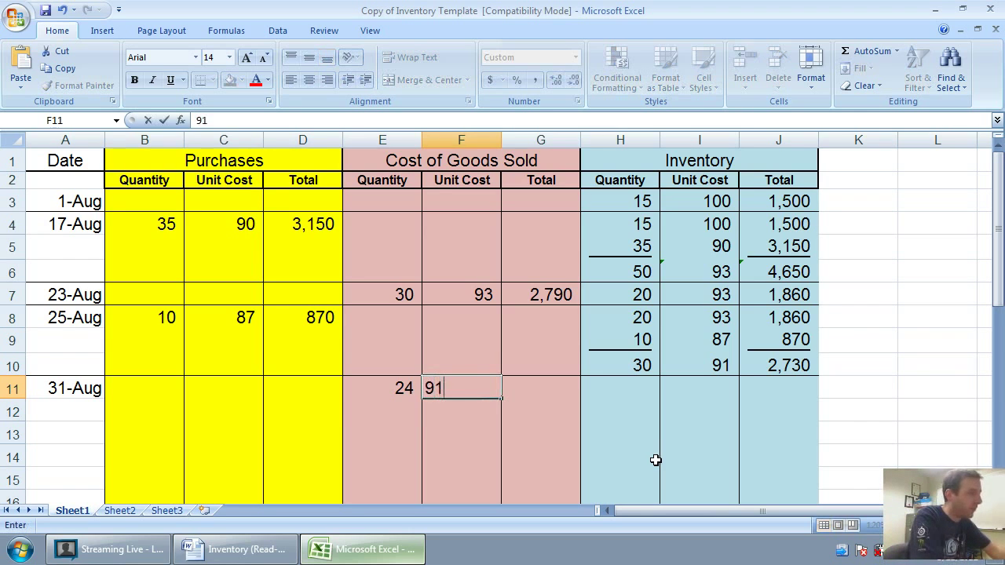
{"action": "key", "text": "Tab"}
{"action": "type", "text": "="}
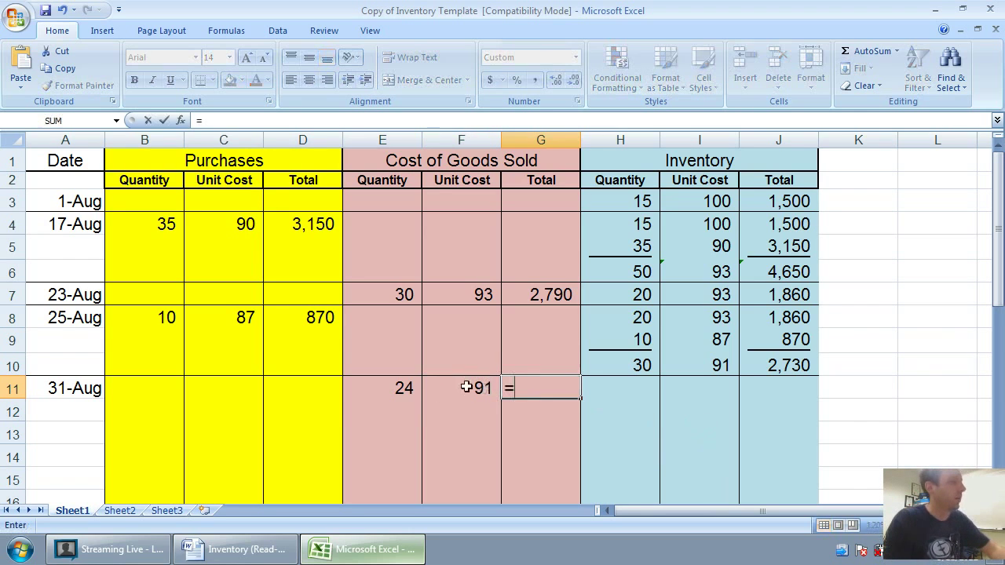
{"action": "left_click", "coordinate": [393, 387]}
{"action": "type", "text": "*"}
{"action": "left_click", "coordinate": [458, 393]}
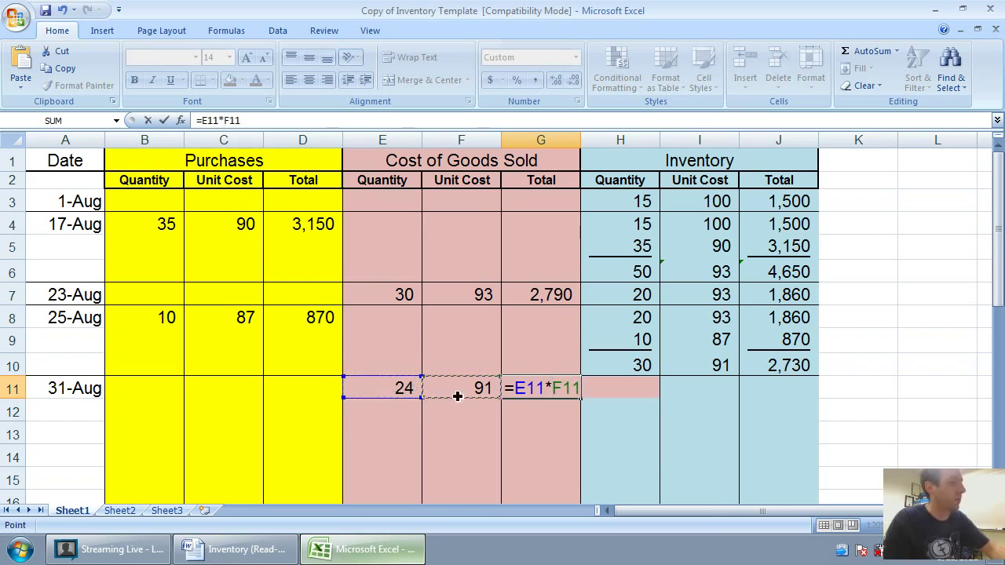
{"action": "key", "text": "Return"}
- Record the 31-Aug remaining inventory with quantity 6 in H11, unit cost 91 in I11 and total formula =H11*I11 in J11
{"action": "left_click", "coordinate": [611, 432]}
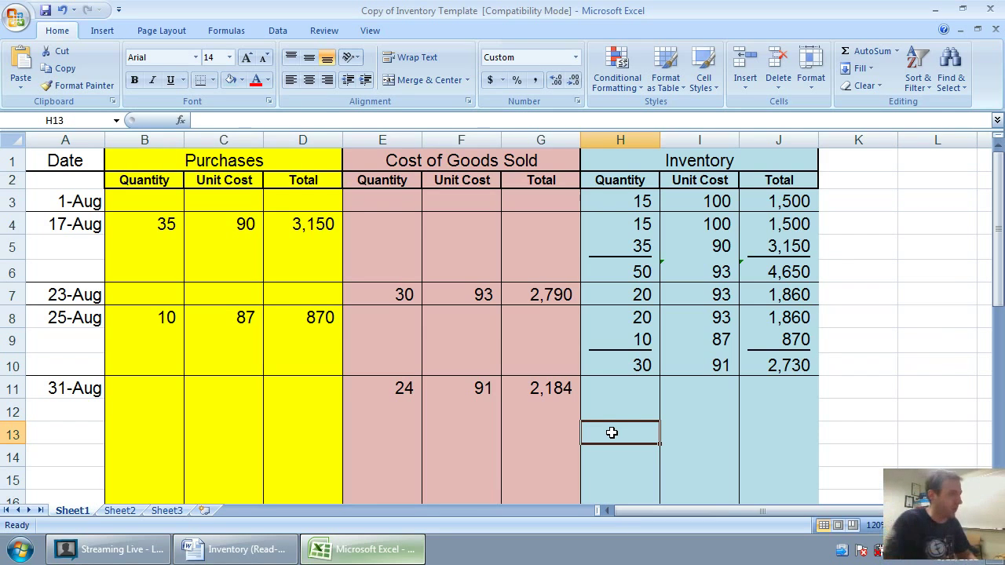
{"action": "key", "text": "Up"}
{"action": "key", "text": "Up"}
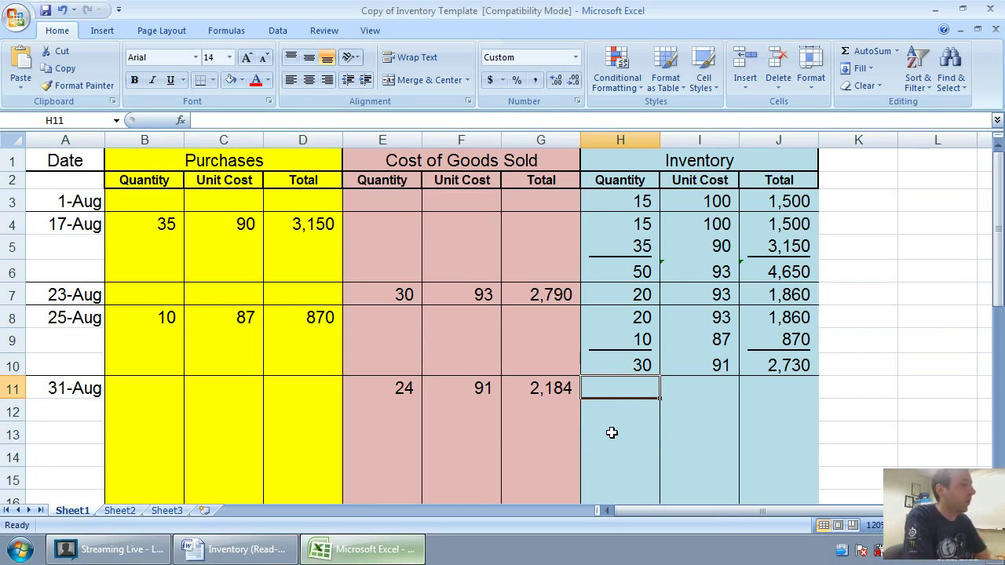
{"action": "type", "text": "6"}
{"action": "key", "text": "Tab"}
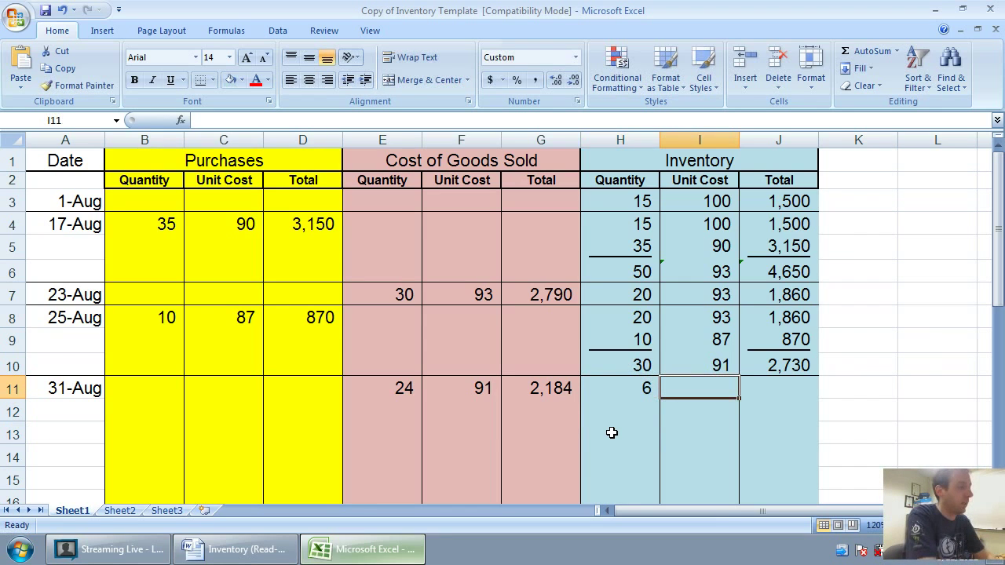
{"action": "type", "text": "91"}
{"action": "key", "text": "Tab"}
{"action": "type", "text": "="}
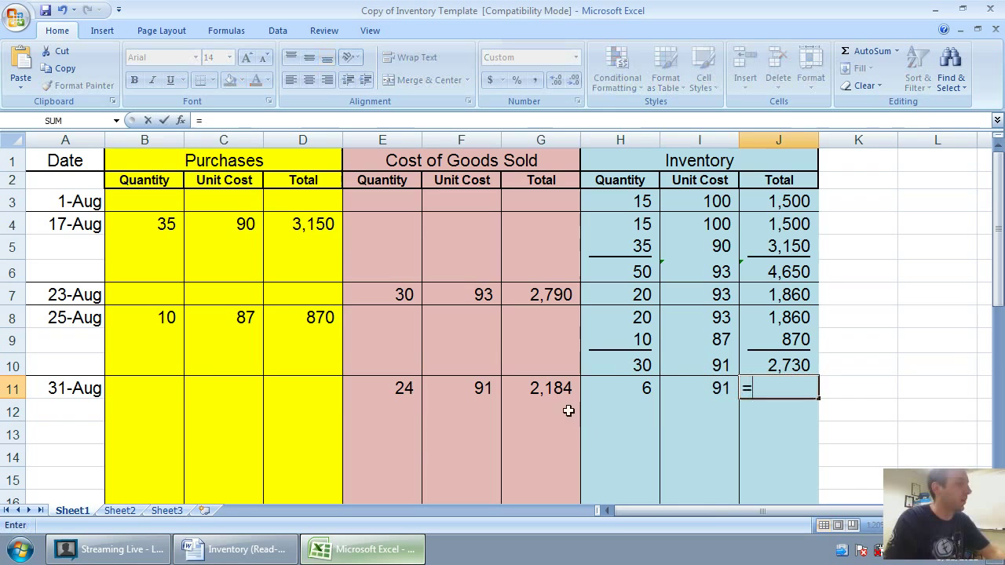
{"action": "left_click", "coordinate": [644, 394]}
{"action": "type", "text": "*"}
{"action": "left_click", "coordinate": [699, 385]}
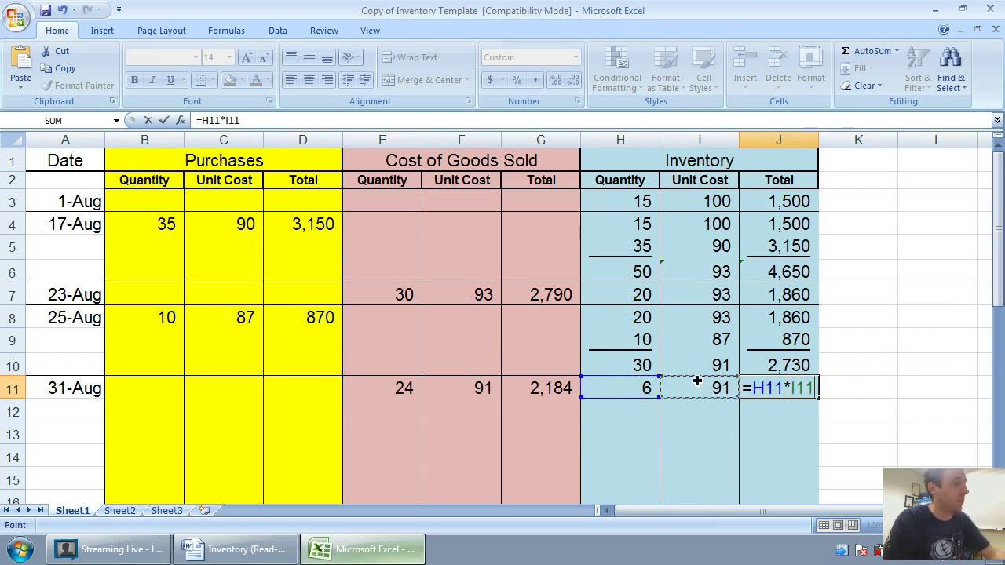
{"action": "key", "text": "Return"}
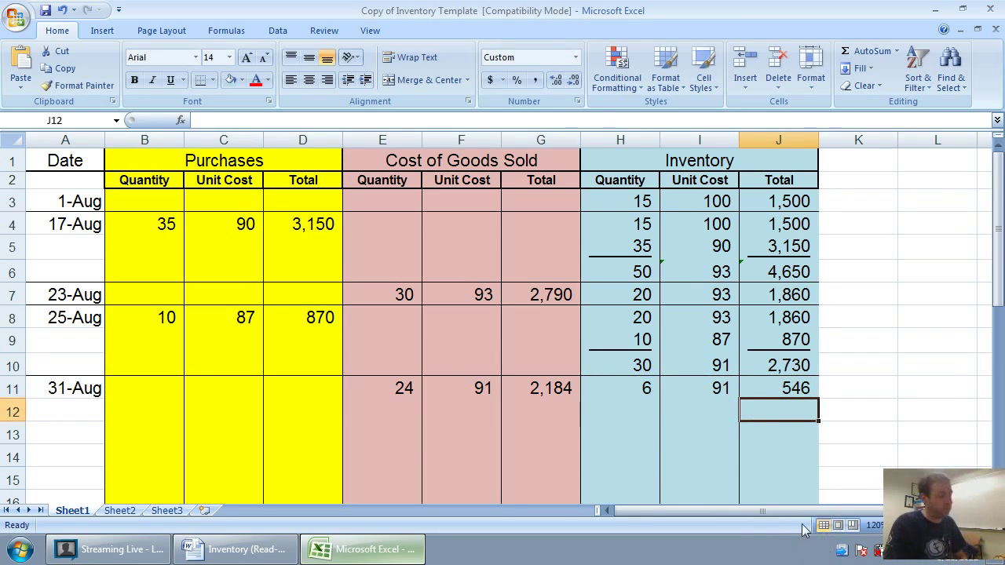
- Add a bottom border across A11:J11 to close off the 31-Aug entry
{"action": "left_click_drag", "start_coordinate": [23, 386], "coordinate": [770, 384]}
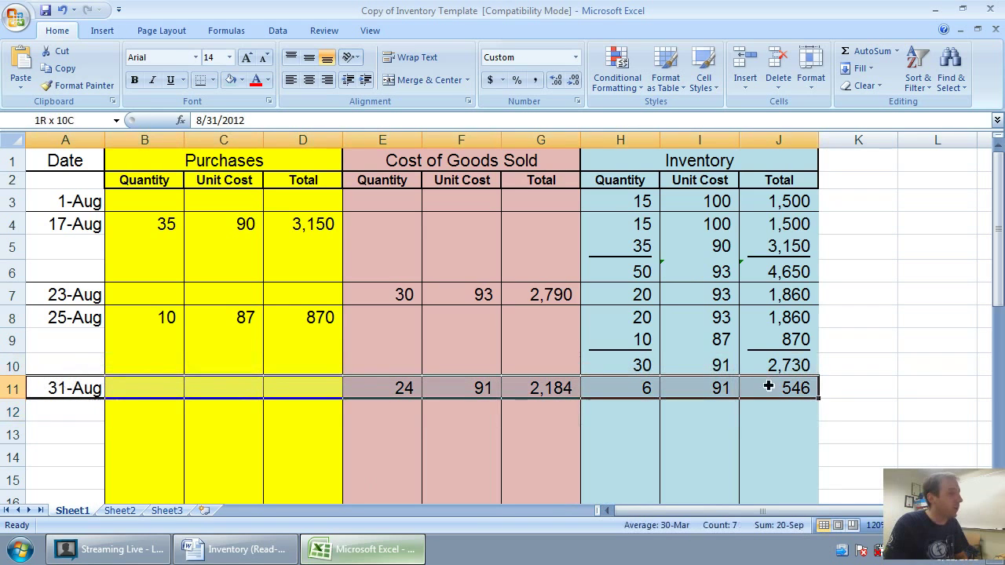
{"action": "left_click", "coordinate": [201, 84]}
{"action": "left_click", "coordinate": [144, 340]}
{"action": "scroll", "coordinate": [164, 406], "scroll_direction": "down", "scroll_amount": 1}
{"action": "scroll", "coordinate": [164, 406], "scroll_direction": "up", "scroll_amount": 1}
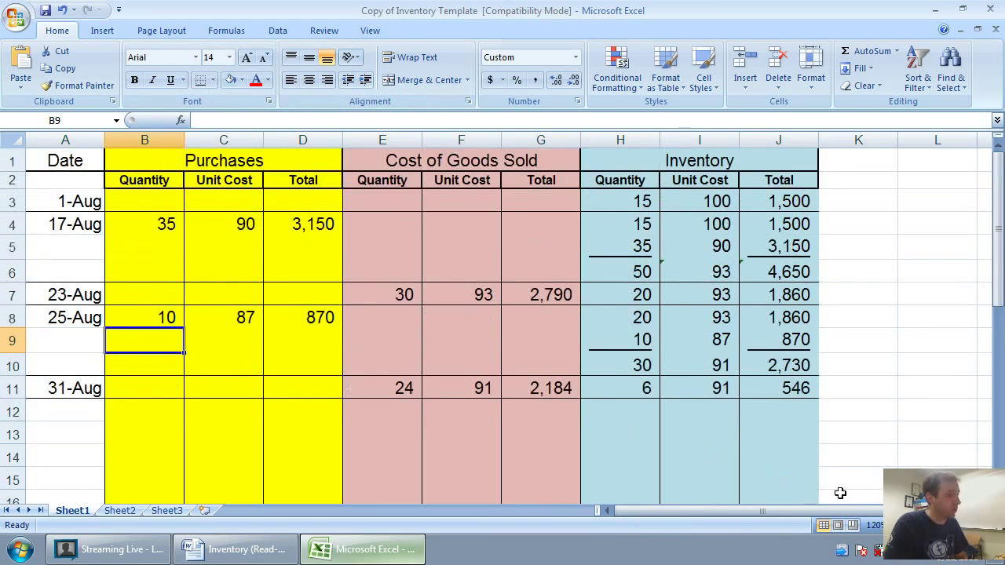
- Remove all borders and fill colour from row 13 down to the end of the sheet
{"action": "left_click", "coordinate": [895, 526]}
{"action": "scroll", "coordinate": [492, 431], "scroll_direction": "down", "scroll_amount": 1}
{"action": "scroll", "coordinate": [158, 422], "scroll_direction": "up", "scroll_amount": 1}
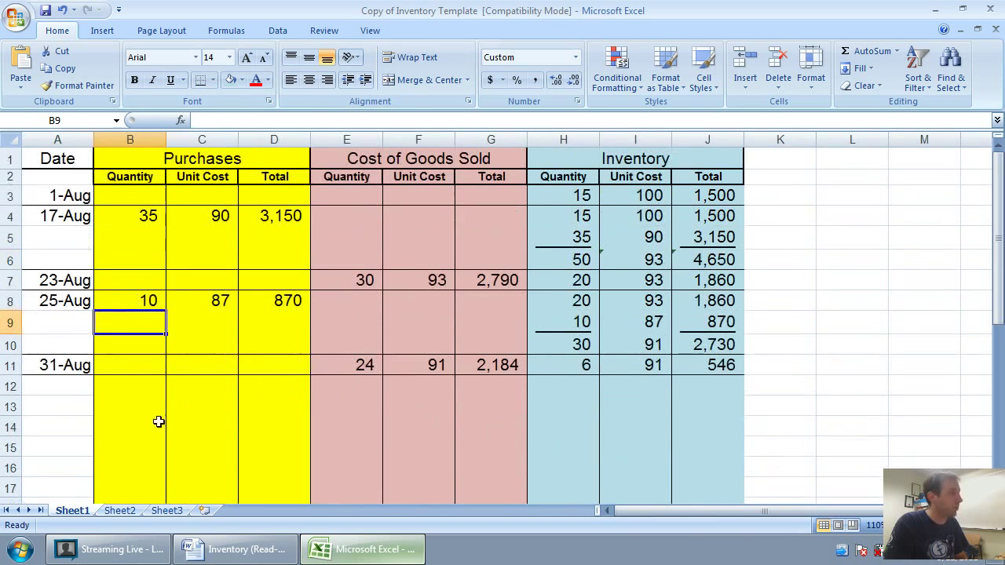
{"action": "left_click", "coordinate": [83, 431]}
{"action": "left_click", "coordinate": [85, 405]}
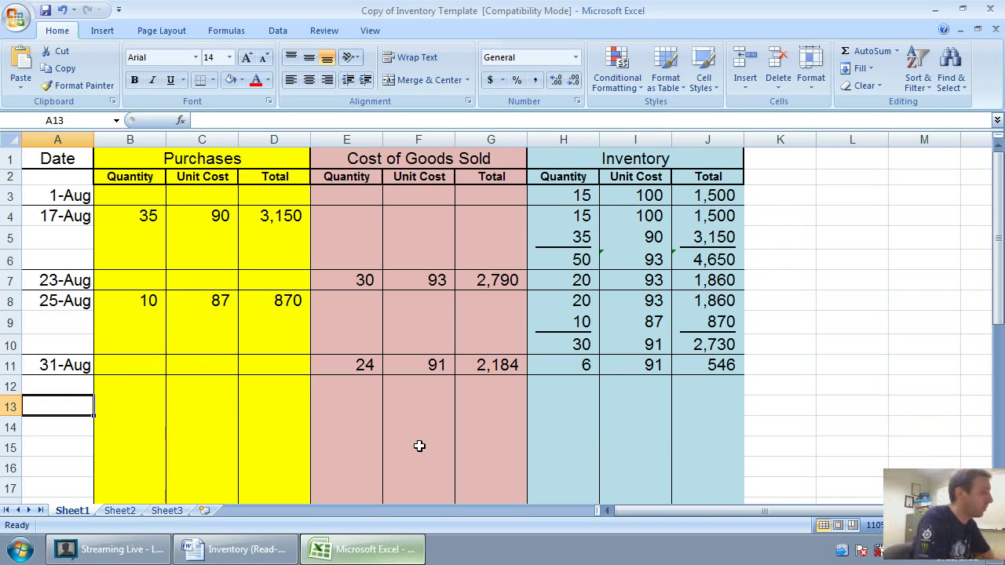
{"action": "key", "text": "Down"}
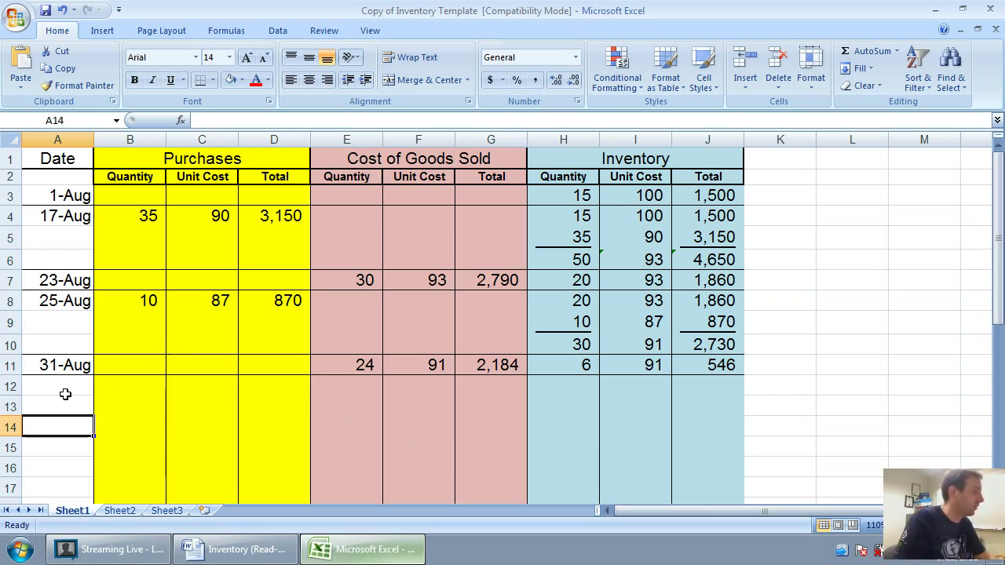
{"action": "left_click_drag", "start_coordinate": [10, 407], "coordinate": [165, 325]}
{"action": "scroll", "coordinate": [165, 324], "scroll_direction": "up", "scroll_amount": 6}
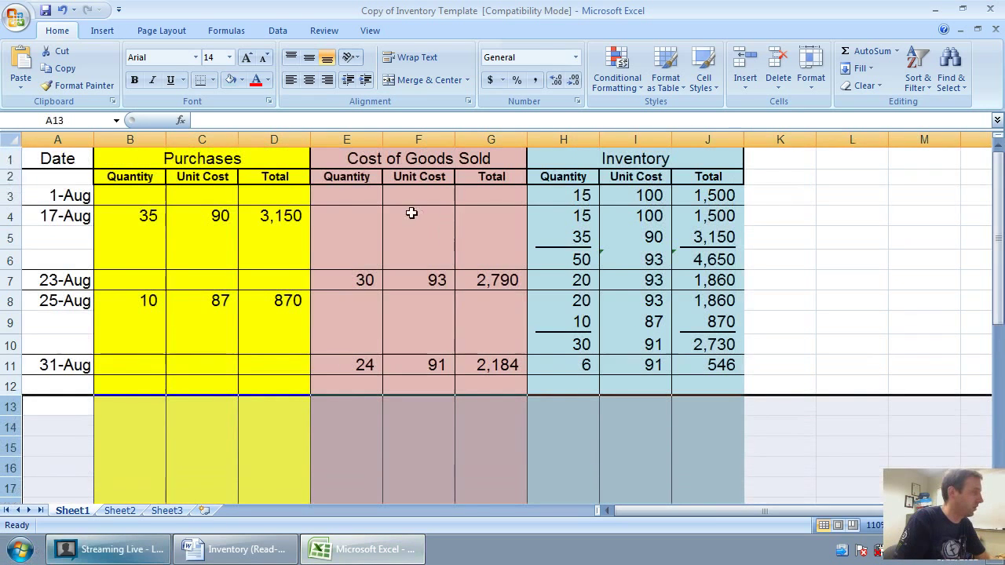
{"action": "left_click", "coordinate": [212, 80]}
{"action": "left_click", "coordinate": [203, 208]}
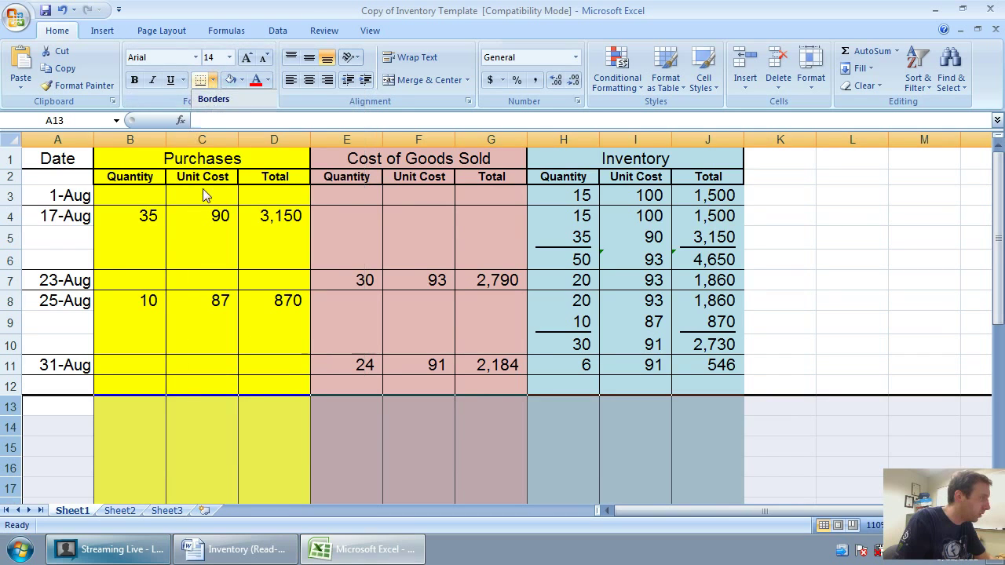
{"action": "left_click", "coordinate": [242, 80]}
{"action": "left_click", "coordinate": [228, 113]}
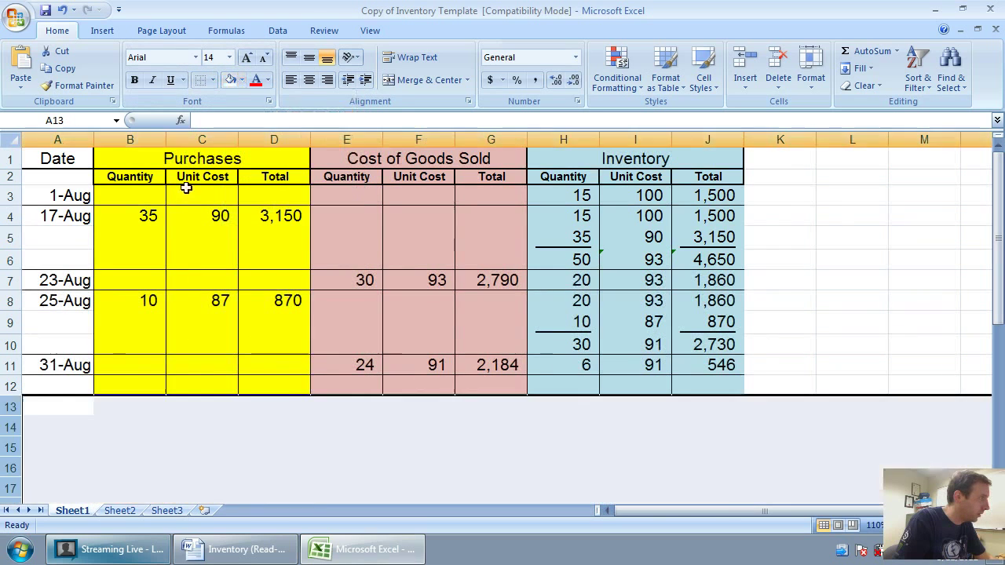
- Write the purchase journal entry accounts below the schedule: DR Inventory in A14 and an indented CR Cash in A15
{"action": "left_click", "coordinate": [58, 426]}
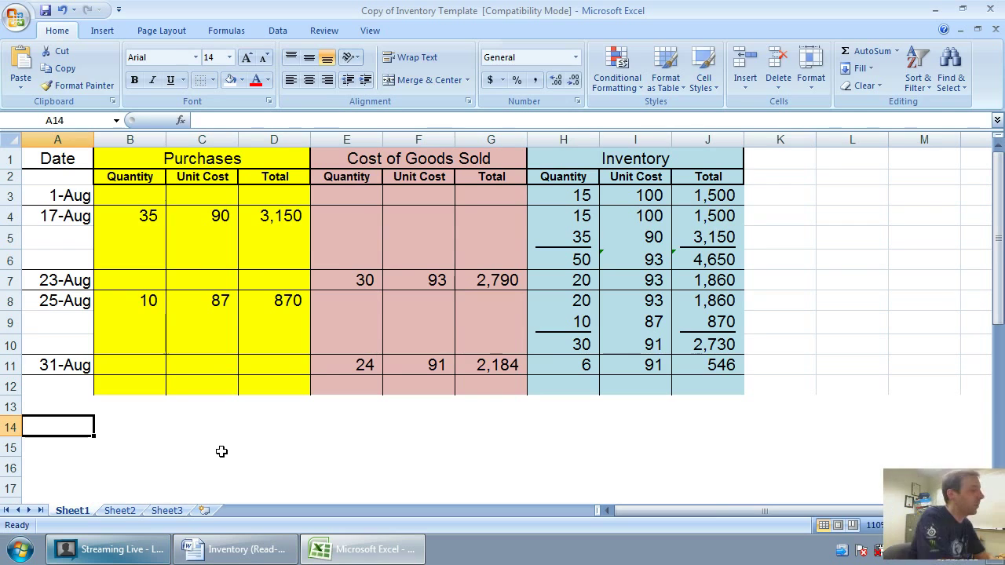
{"action": "type", "text": "DR Inventory"}
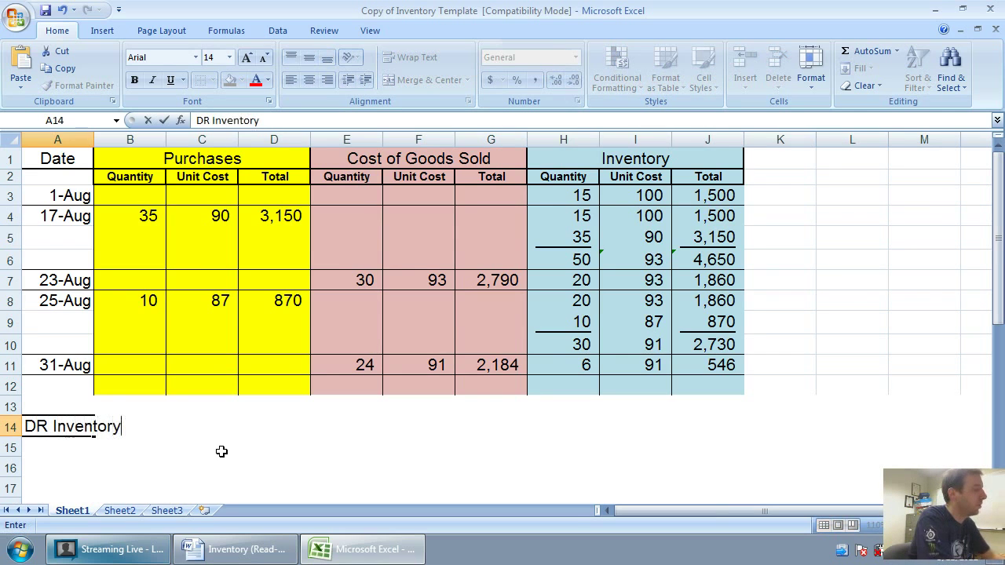
{"action": "key", "text": "Return"}
{"action": "type", "text": "CR Cash"}
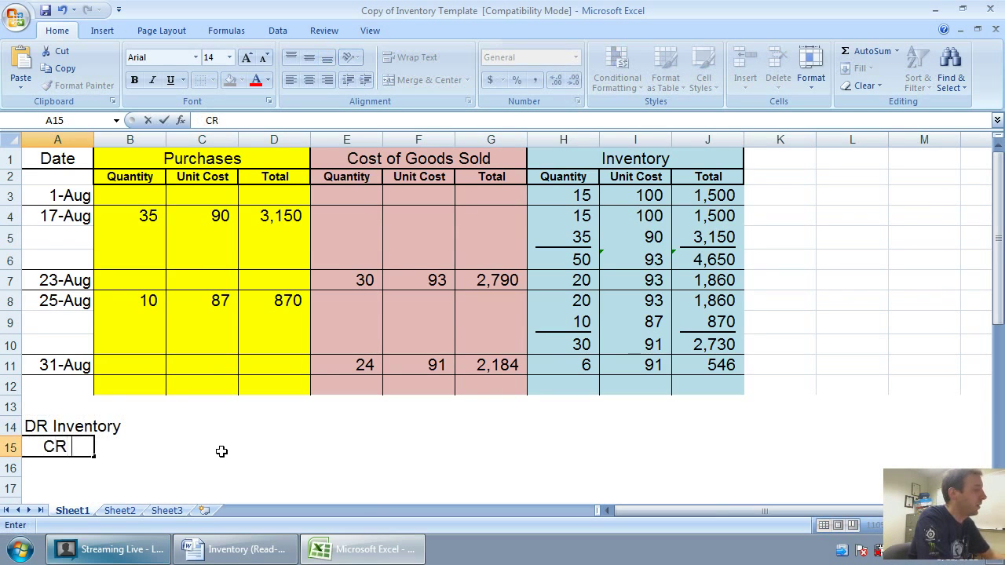
{"action": "left_click", "coordinate": [222, 452]}
- Enter the 17-Aug purchase amount 3150 as the debit in D14 and the credit in E15
{"action": "key", "text": "Up"}
{"action": "key", "text": "Right"}
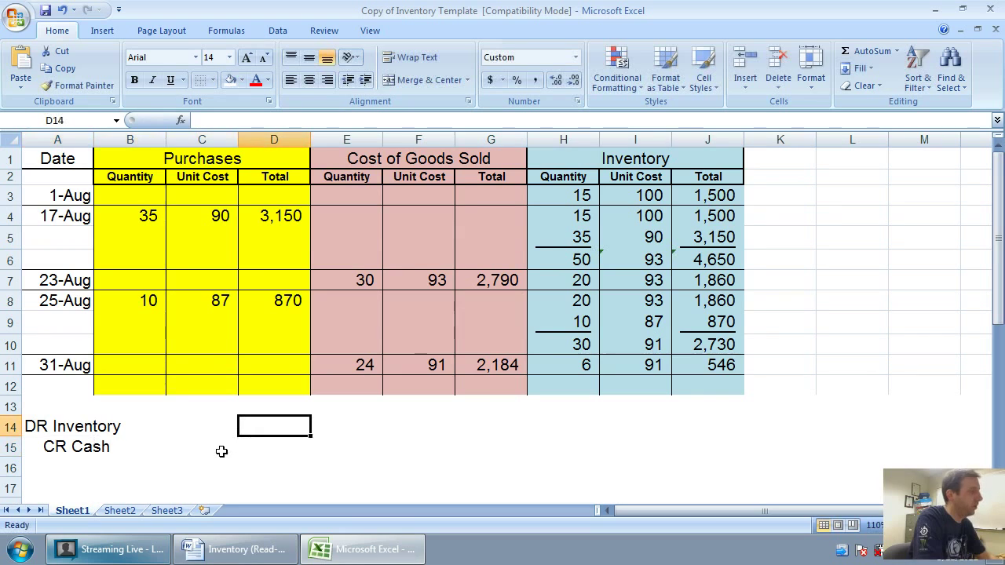
{"action": "type", "text": "3150"}
{"action": "key", "text": "Right"}
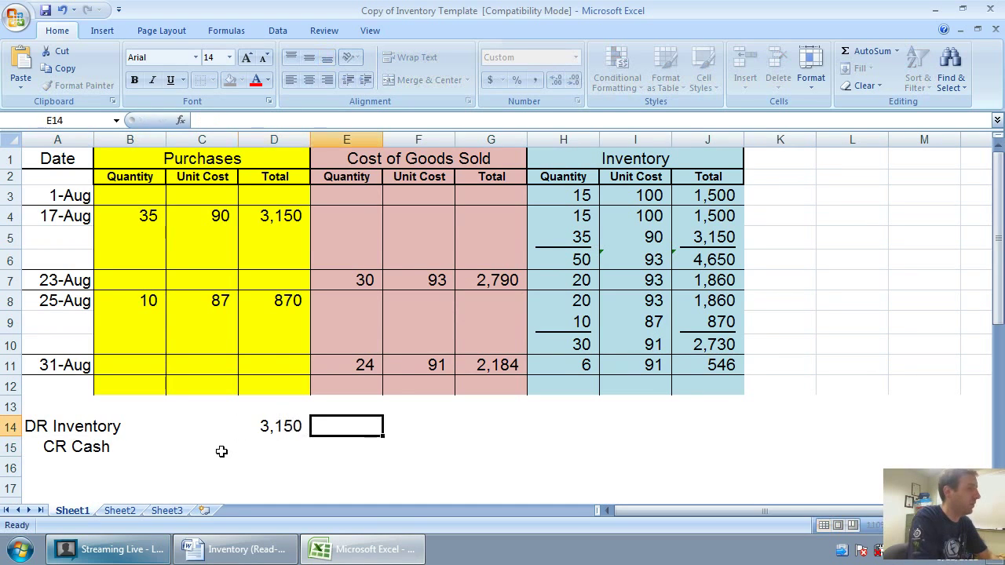
{"action": "key", "text": "Down"}
{"action": "type", "text": "3150"}
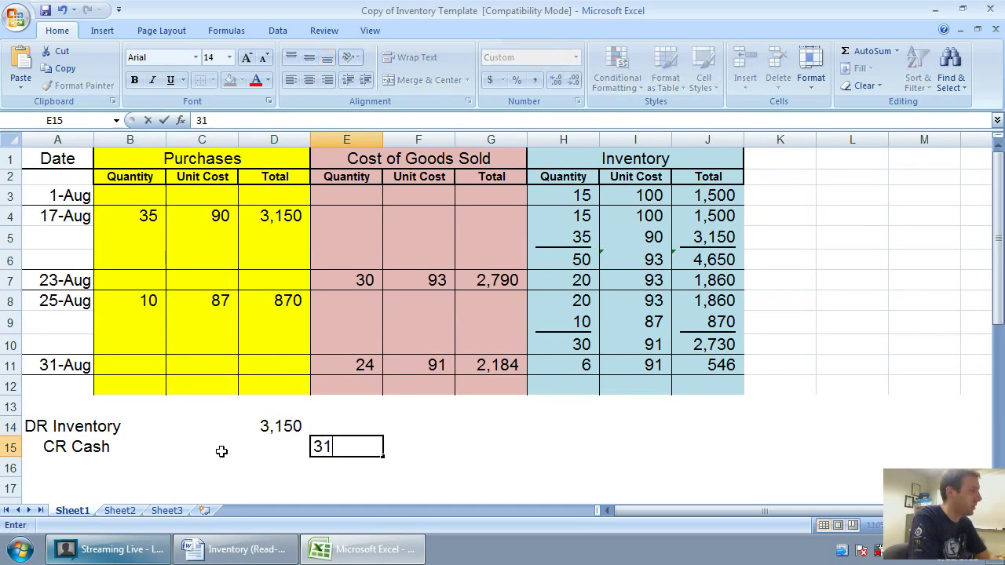
{"action": "key", "text": "Down"}
{"action": "key", "text": "Left"}
{"action": "key", "text": "Left"}
{"action": "key", "text": "Left"}
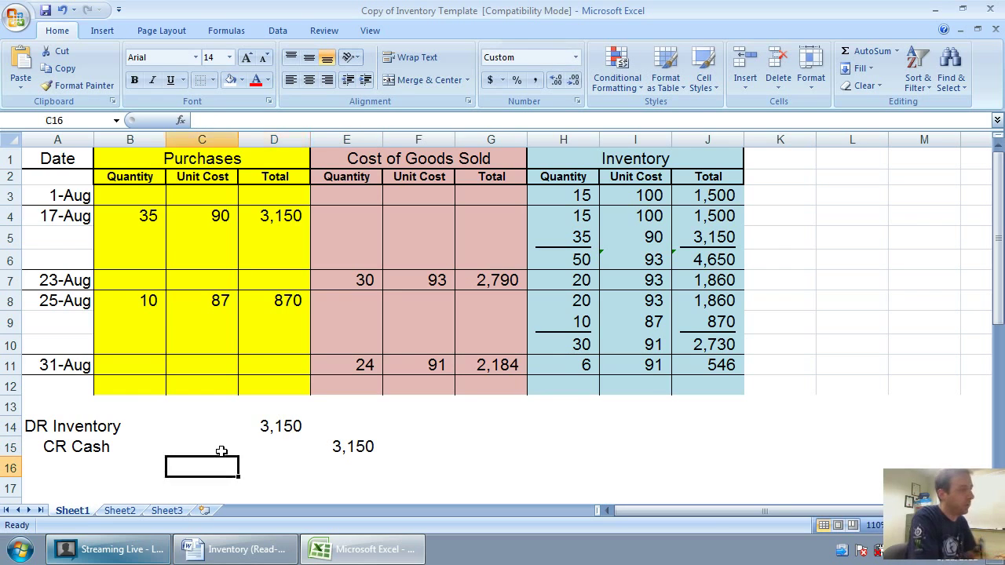
- Replace the debit in D14 and the credit in E15 with the 25-Aug purchase amount 870
{"action": "key", "text": "Right"}
{"action": "key", "text": "Right"}
{"action": "key", "text": "Up"}
{"action": "key", "text": "Up"}
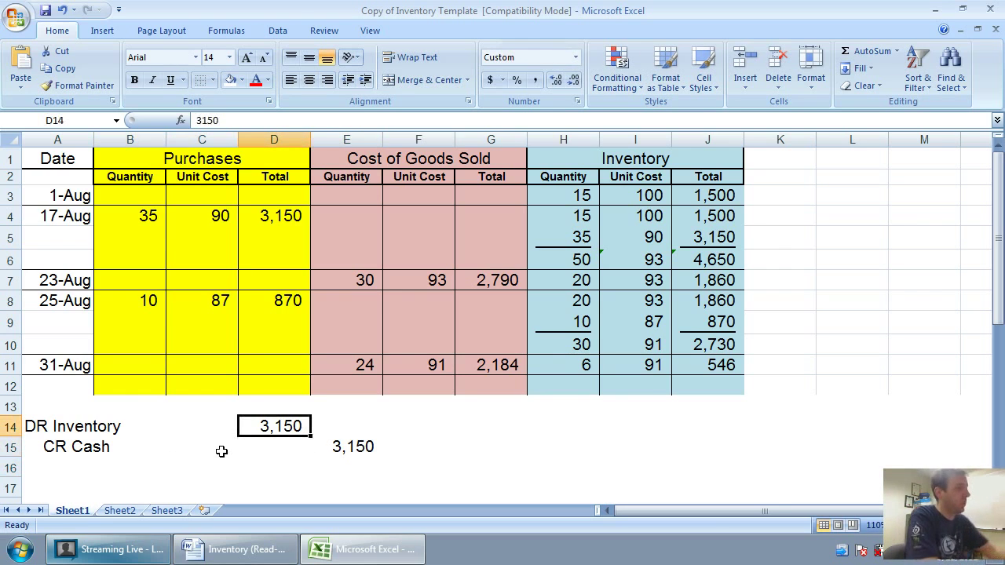
{"action": "key", "text": "Delete"}
{"action": "key", "text": "Right"}
{"action": "key", "text": "Down"}
{"action": "key", "text": "Delete"}
{"action": "key", "text": "Up"}
{"action": "key", "text": "Left"}
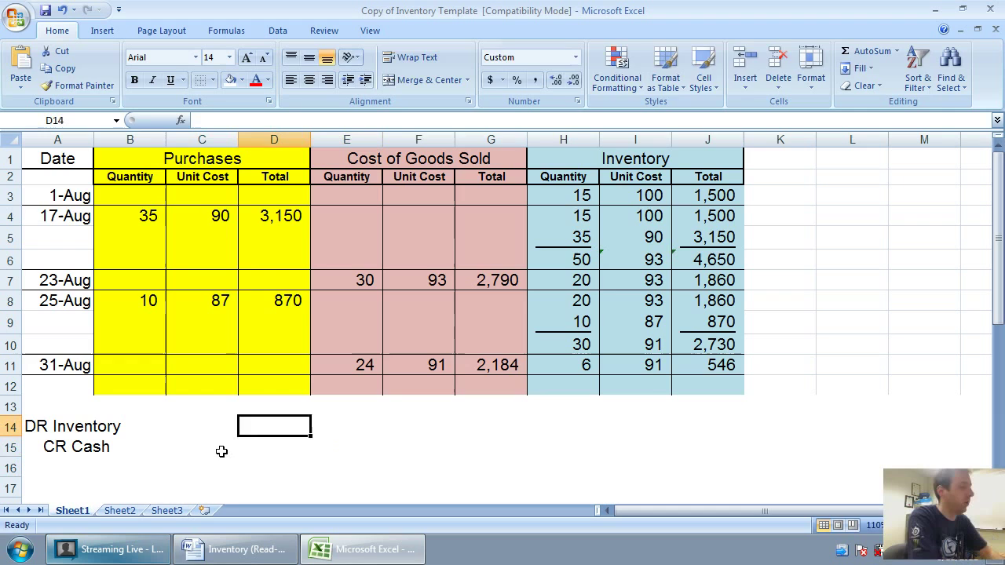
{"action": "type", "text": "870"}
{"action": "key", "text": "Right"}
{"action": "key", "text": "Down"}
{"action": "type", "text": "870"}
{"action": "key", "text": "Down"}
{"action": "key", "text": "Left"}
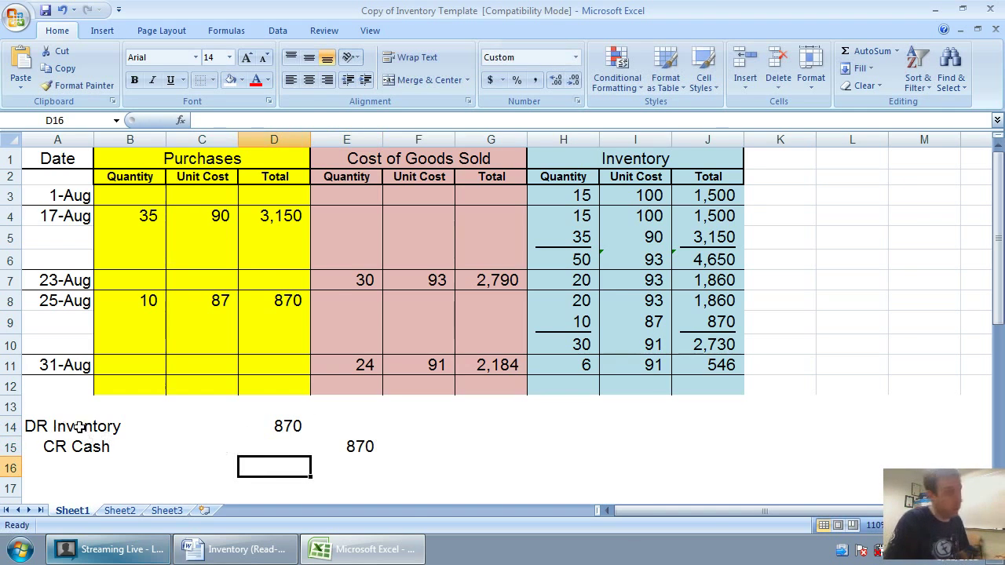
- Clear the purchase journal entry in A14:F16 and enter the date Aug 23 in A14
{"action": "left_click_drag", "start_coordinate": [61, 421], "coordinate": [397, 470]}
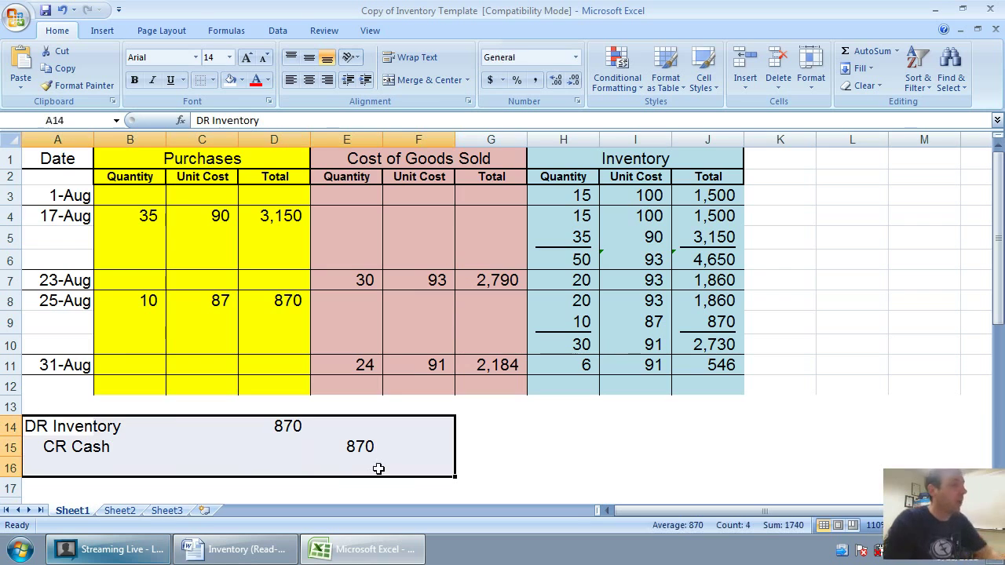
{"action": "key", "text": "Delete"}
{"action": "left_click", "coordinate": [46, 433]}
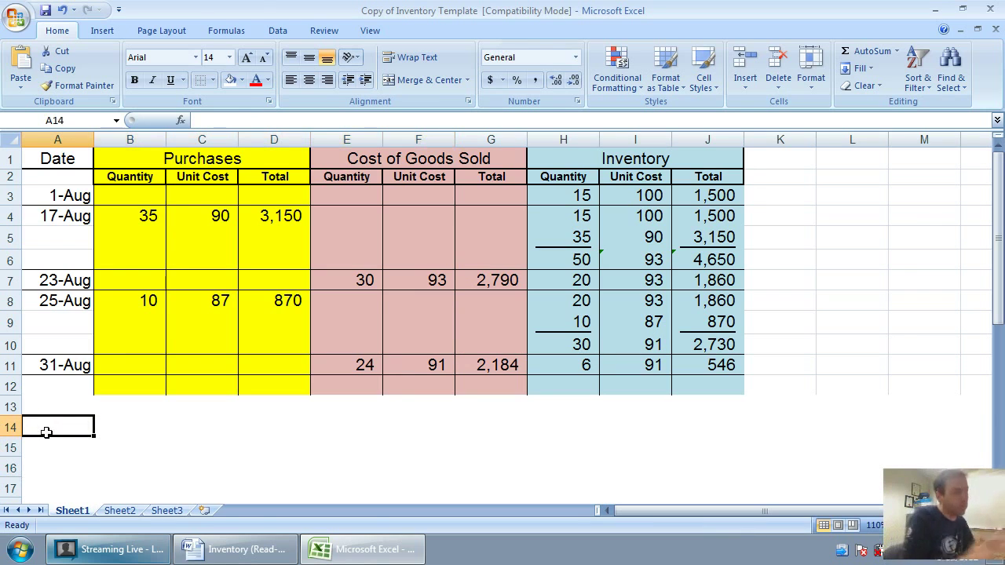
{"action": "type", "text": "Aug 23"}
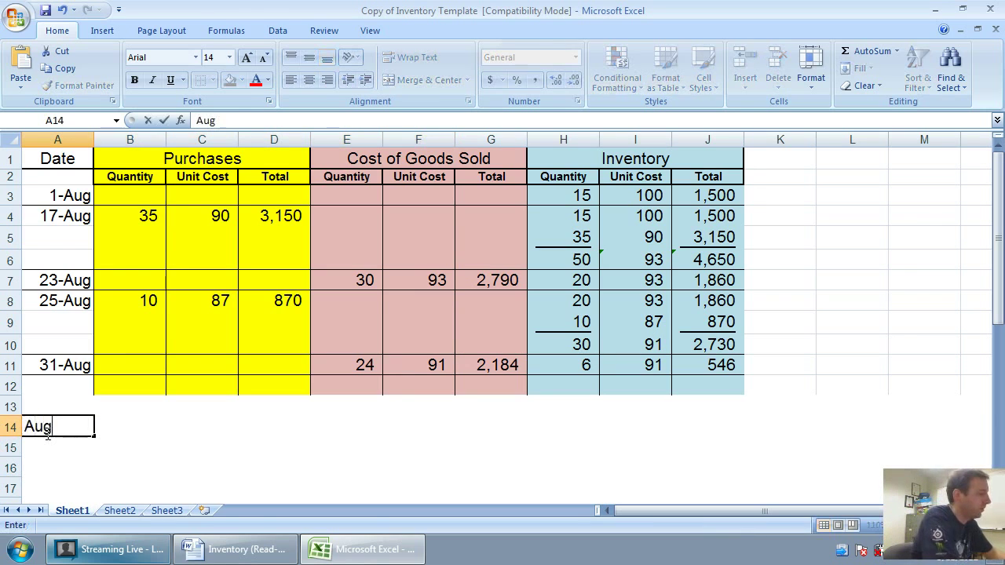
{"action": "key", "text": "Return"}
{"action": "key", "text": "Tab"}
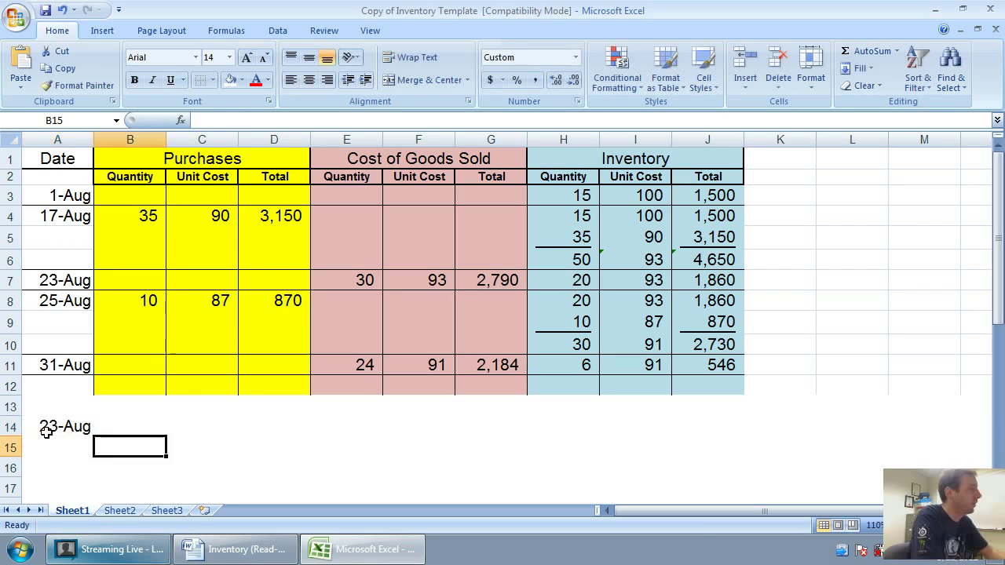
- Write the 23-Aug sale entry accounts: DR Cash in A15 and an indented CR Sales Revenue in A16
{"action": "key", "text": "shift+Tab"}
{"action": "type", "text": "DR Cash"}
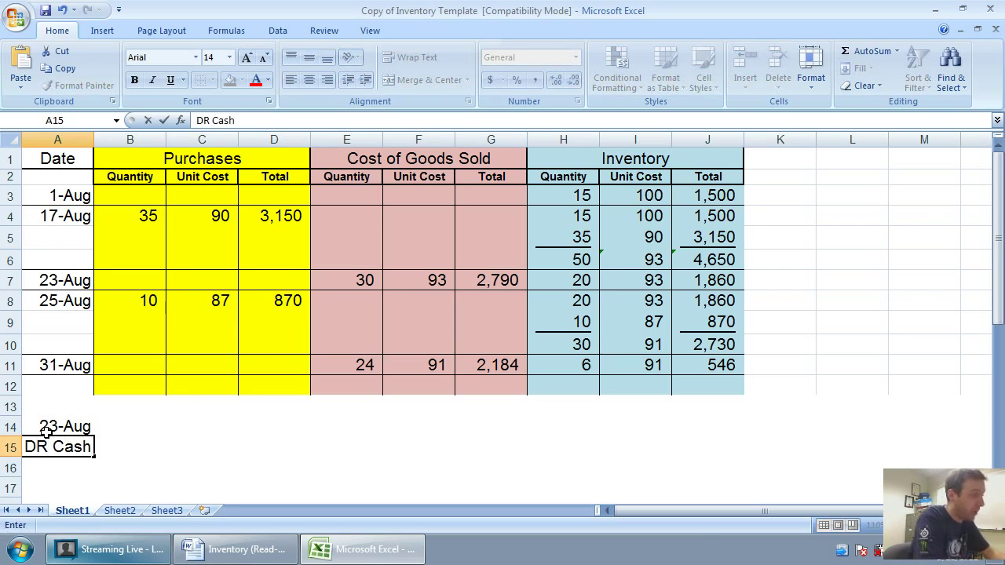
{"action": "key", "text": "Return"}
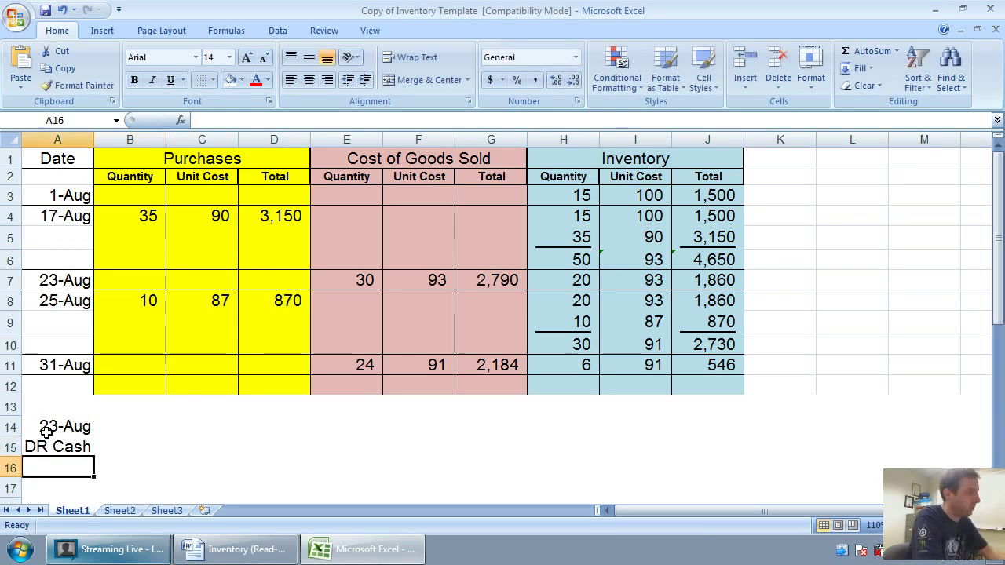
{"action": "type", "text": "CR Sake"}
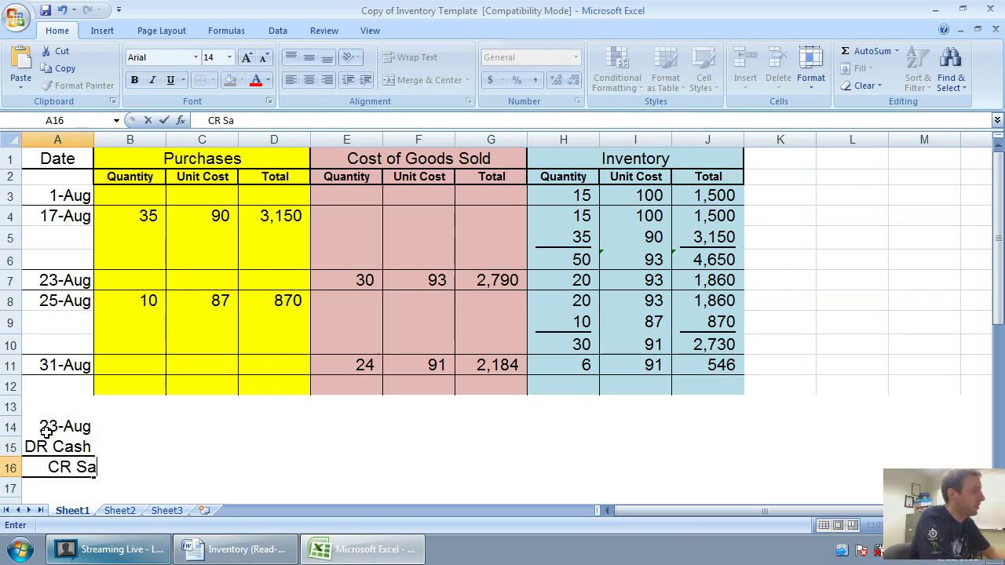
{"action": "key", "text": "BackSpace"}
{"action": "key", "text": "BackSpace"}
{"action": "type", "text": "les Re"}
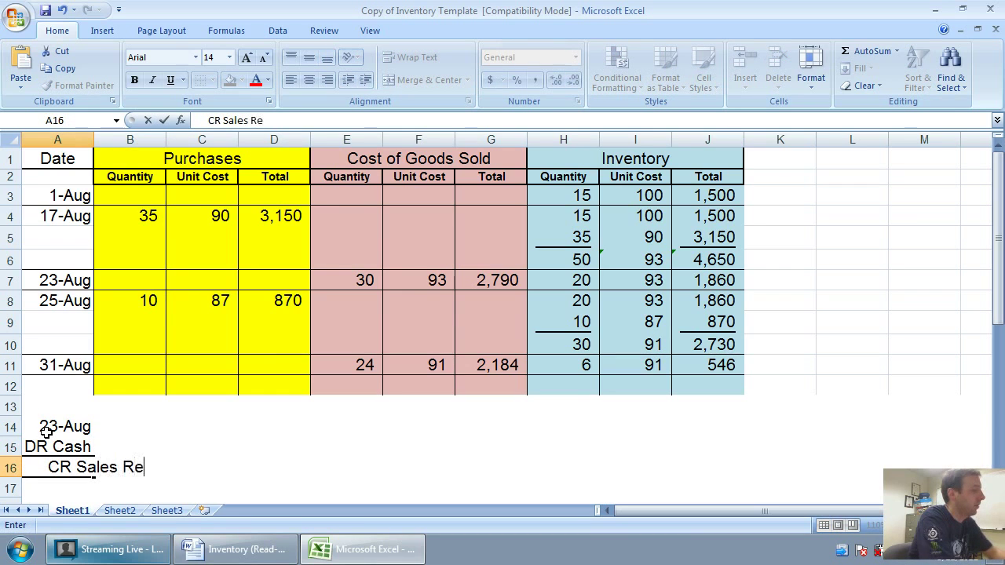
{"action": "type", "text": "vienue"}
{"action": "key", "text": "Return"}
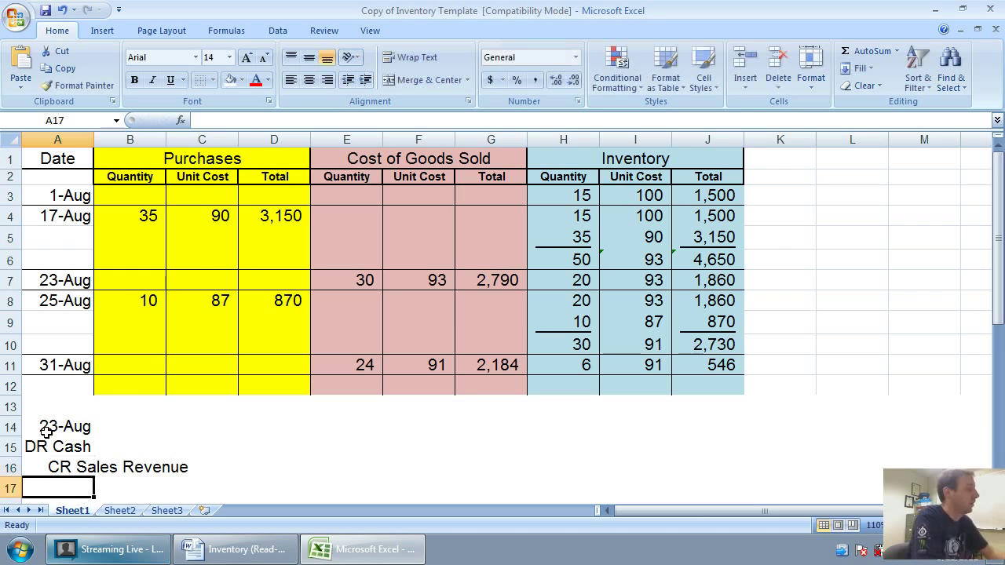
- Add the cost side of the 23-Aug sale entry: DR COGS in A17 and an indented CR Inventory in A18
{"action": "type", "text": "DR COGS"}
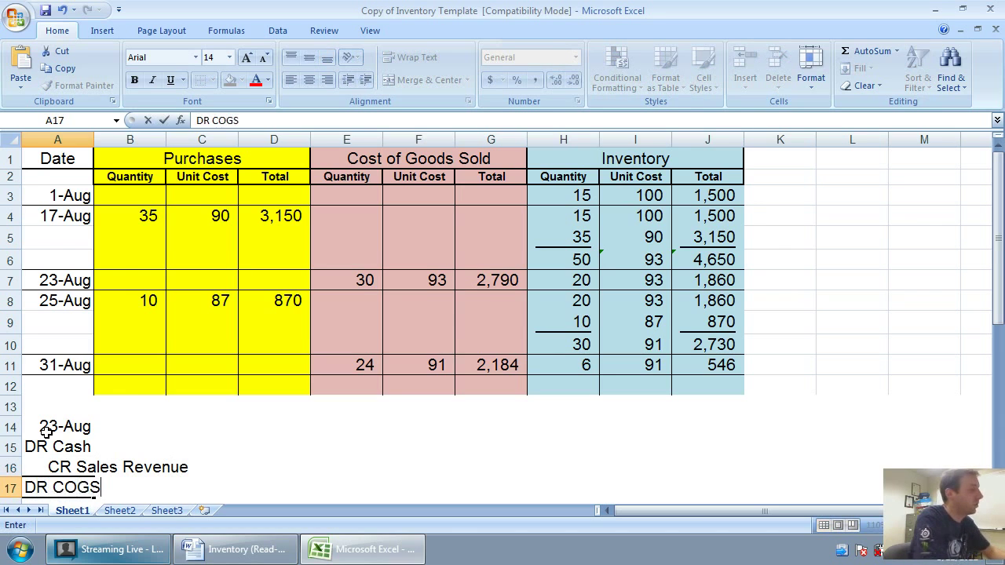
{"action": "key", "text": "Return"}
{"action": "type", "text": "CR "}
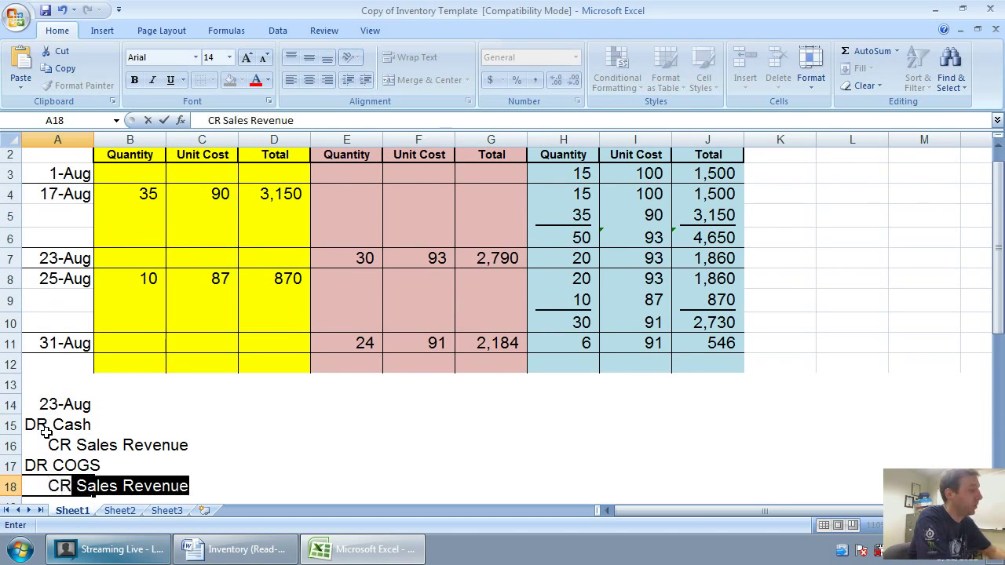
{"action": "type", "text": "Inventory"}
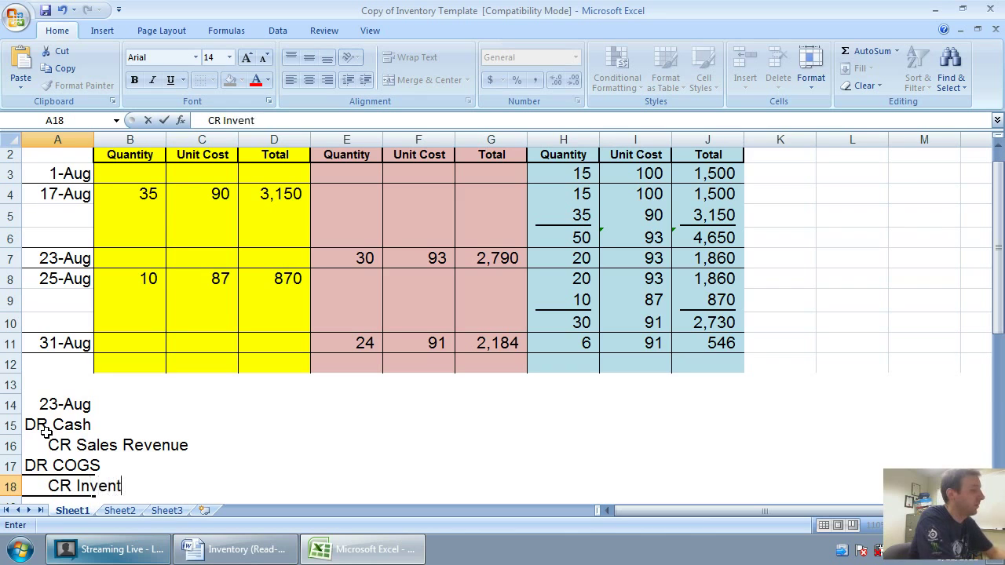
- Enter the 23-Aug cost of goods sold 2790 as the COGS debit in D17 and the Inventory credit in E18
{"action": "key", "text": "Right"}
{"action": "key", "text": "Right"}
{"action": "key", "text": "Right"}
{"action": "key", "text": "Up"}
{"action": "key", "text": "Left"}
{"action": "key", "text": "Up"}
{"action": "key", "text": "Right"}
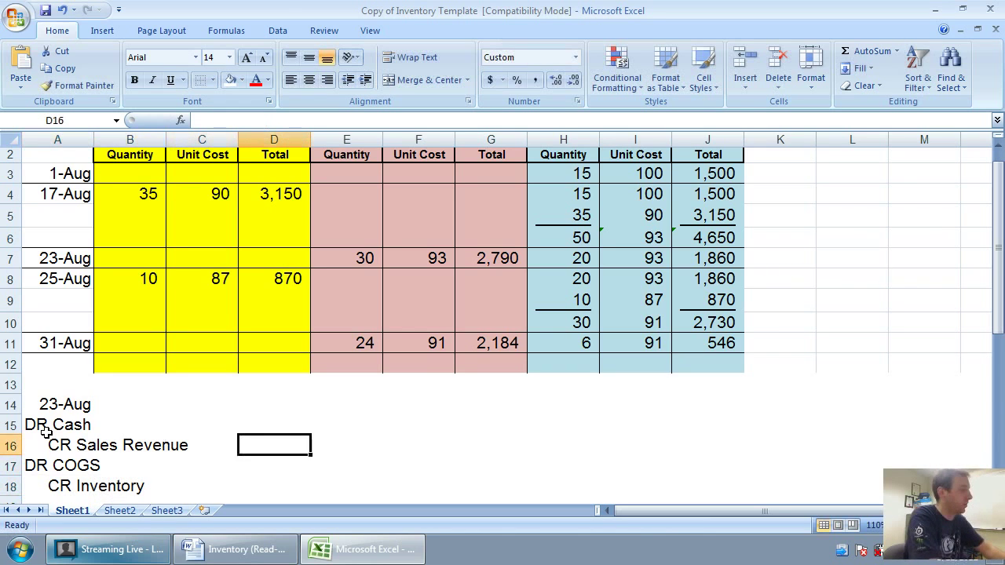
{"action": "key", "text": "Up"}
{"action": "key", "text": "Down"}
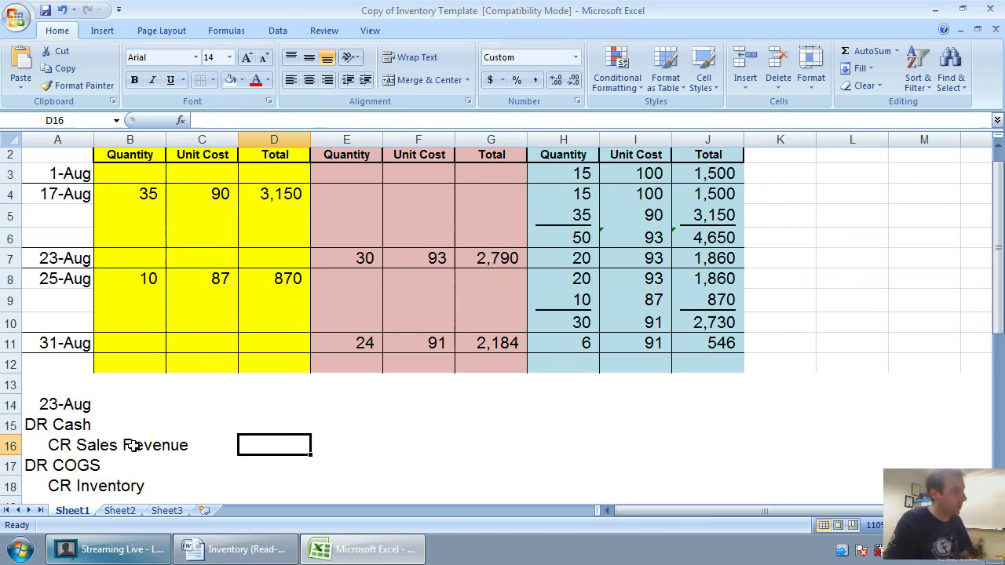
{"action": "key", "text": "Right"}
{"action": "key", "text": "Up"}
{"action": "key", "text": "Right"}
{"action": "key", "text": "Right"}
{"action": "key", "text": "Up"}
{"action": "key", "text": "Up"}
{"action": "key", "text": "Up"}
{"action": "key", "text": "Up"}
{"action": "key", "text": "Up"}
{"action": "key", "text": "Up"}
{"action": "key", "text": "Up"}
{"action": "key", "text": "Up"}
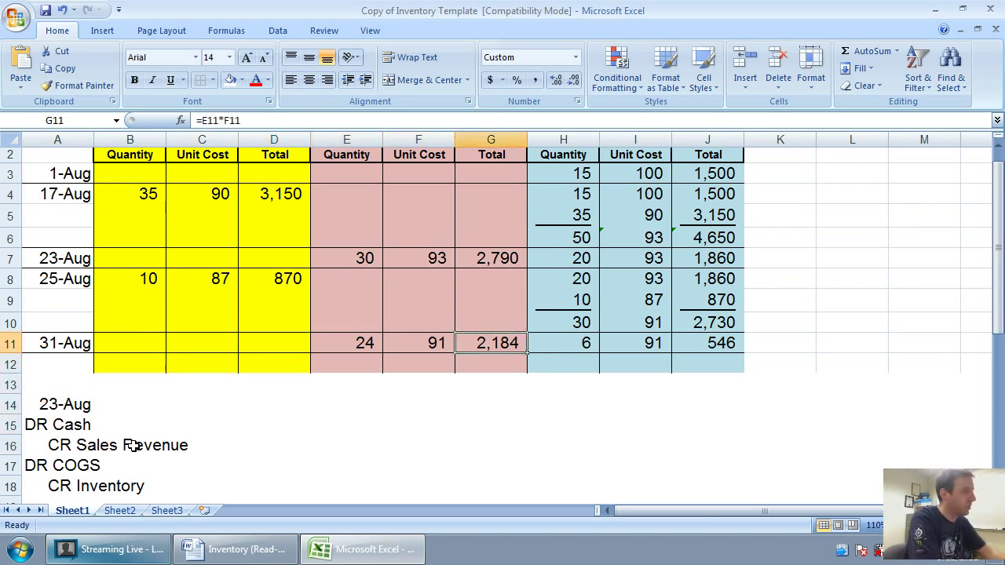
{"action": "key", "text": "Down"}
{"action": "key", "text": "Left"}
{"action": "key", "text": "Left"}
{"action": "key", "text": "Down"}
{"action": "key", "text": "Down"}
{"action": "key", "text": "Left"}
{"action": "key", "text": "Down"}
{"action": "key", "text": "Down"}
{"action": "key", "text": "Down"}
{"action": "key", "text": "Down"}
{"action": "key", "text": "Down"}
{"action": "key", "text": "Down"}
{"action": "key", "text": "Down"}
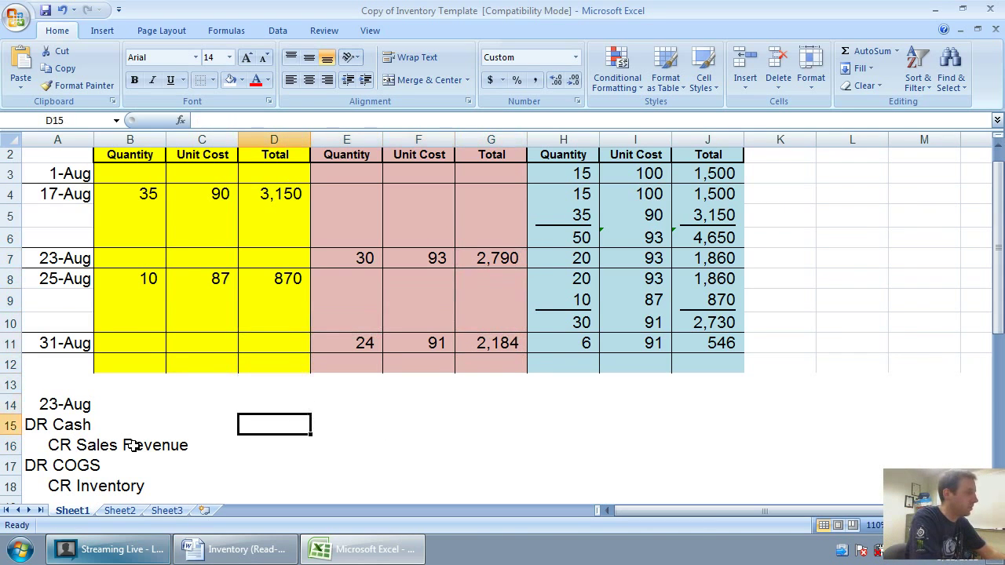
{"action": "type", "text": "2790"}
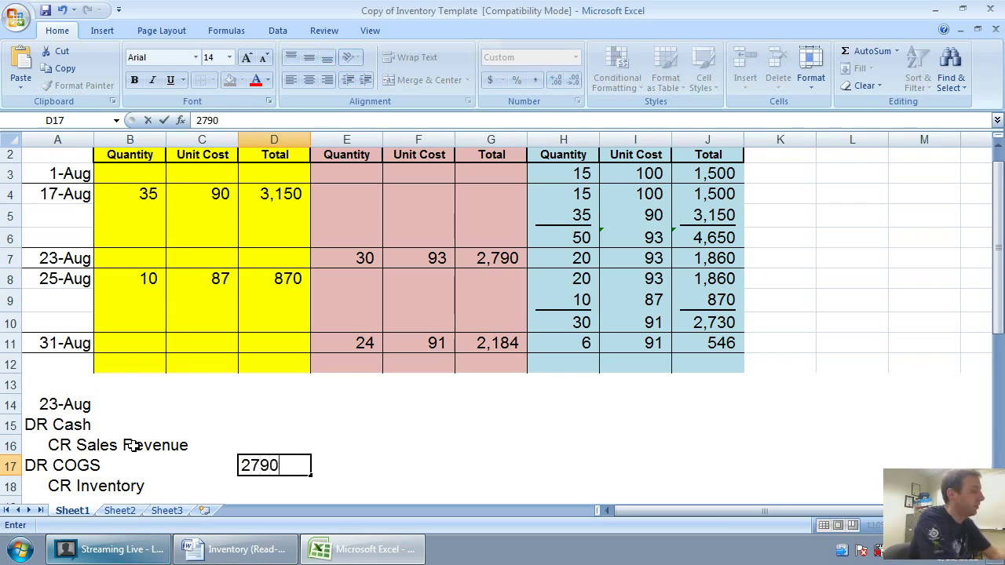
{"action": "key", "text": "Return"}
{"action": "key", "text": "Right"}
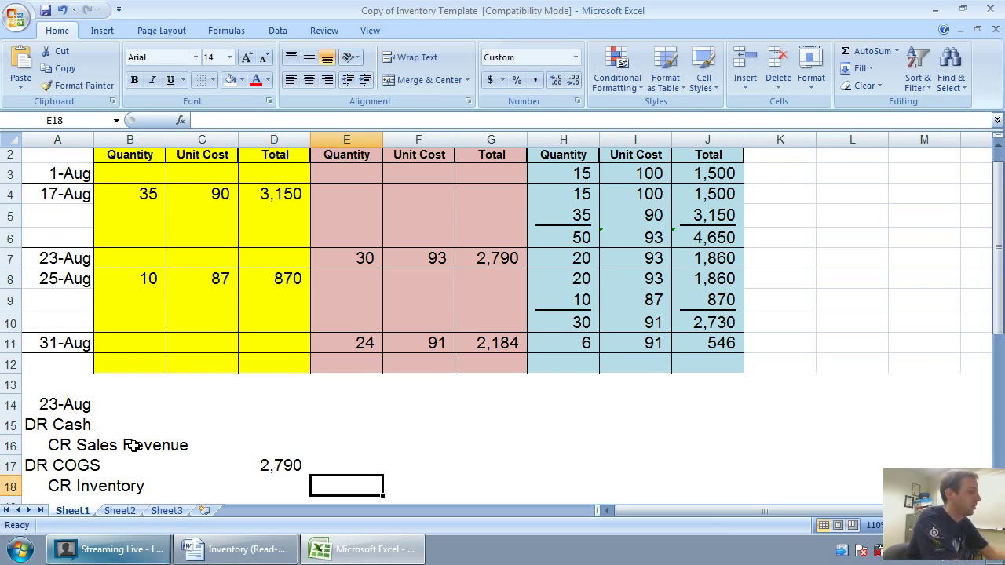
{"action": "type", "text": "2790"}
- Check the 23-Aug sale in the Word inventory records and enter 4500 in Excel as the debit in D15 and the credit in E16
{"action": "key", "text": "Up"}
{"action": "key", "text": "Left"}
{"action": "key", "text": "Up"}
{"action": "key", "text": "Up"}
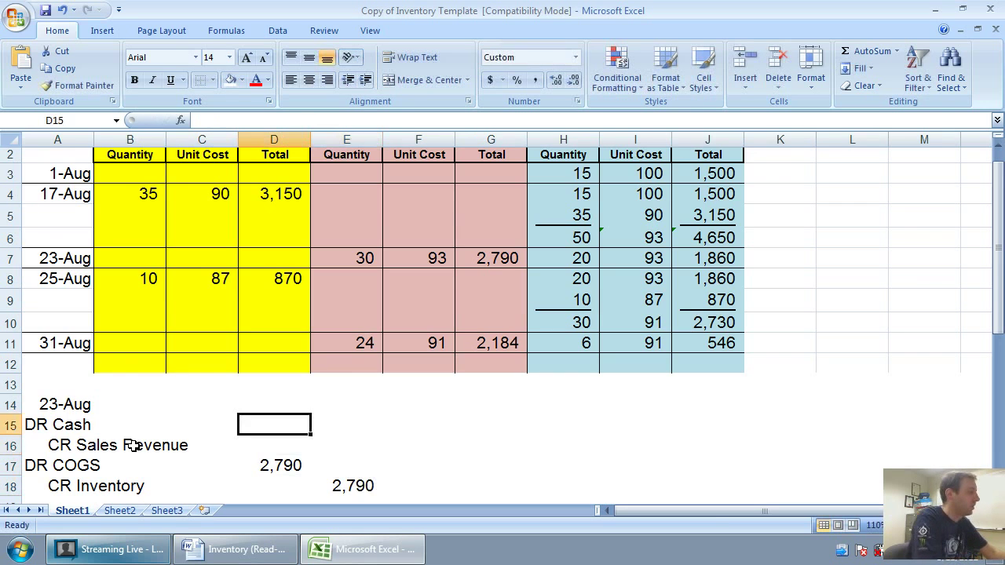
{"action": "left_click", "coordinate": [236, 549]}
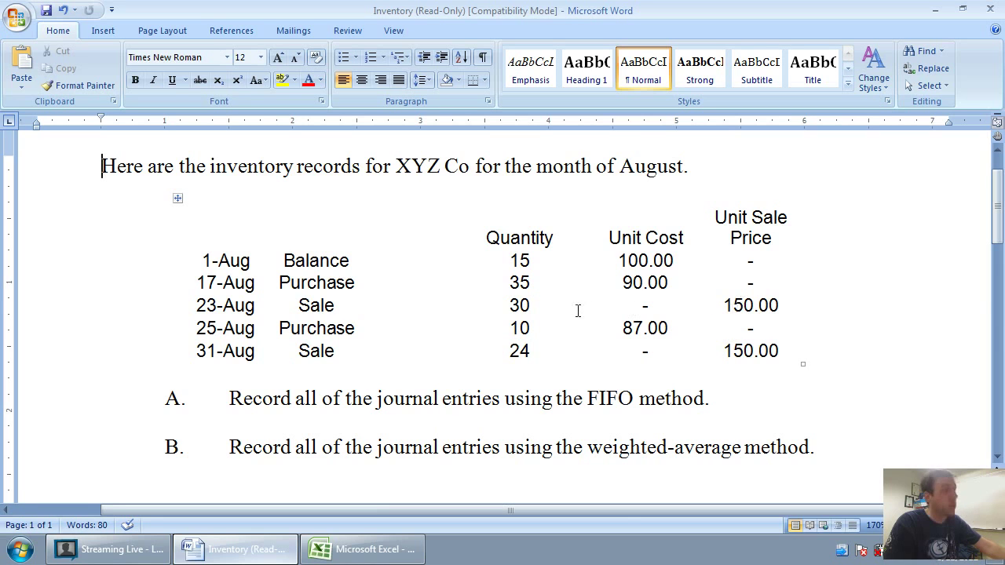
{"action": "left_click", "coordinate": [367, 550]}
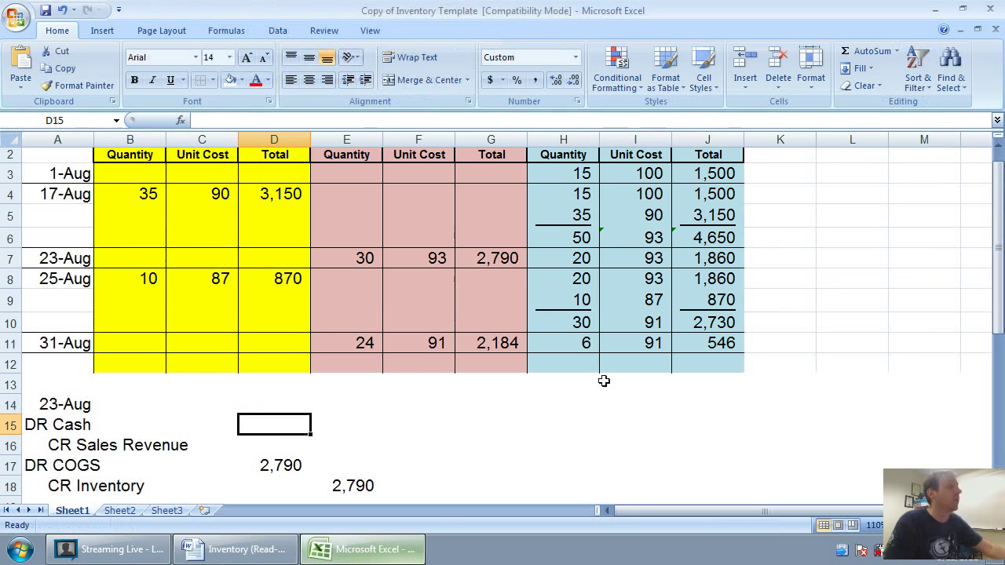
{"action": "type", "text": "4500"}
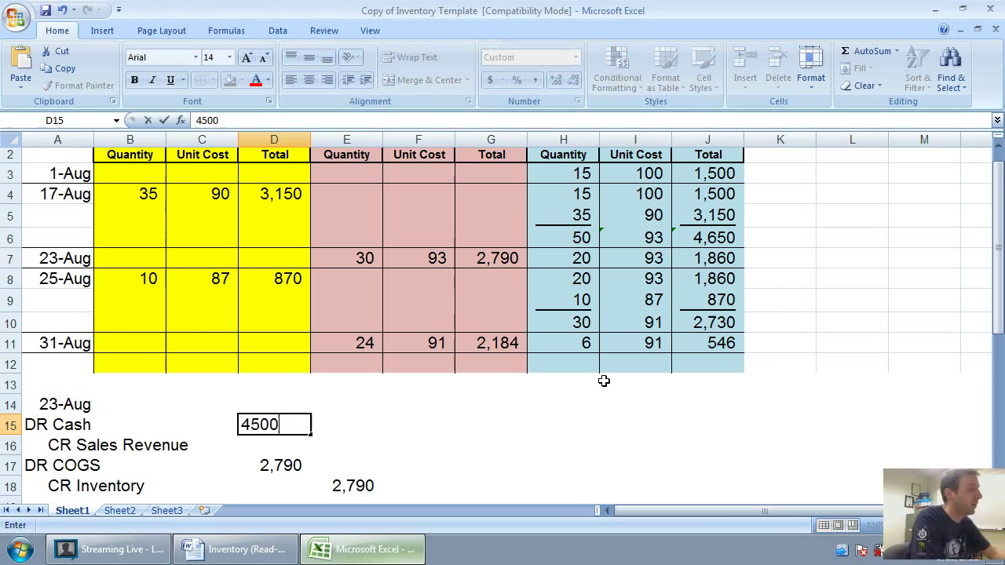
{"action": "key", "text": "Return"}
{"action": "key", "text": "Right"}
{"action": "type", "text": "4500"}
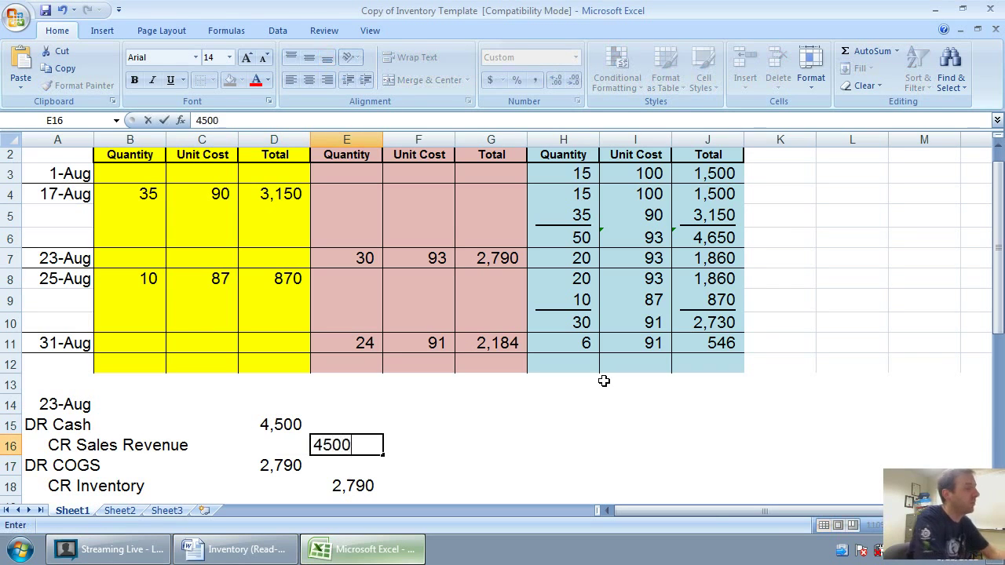
{"action": "key", "text": "Return"}
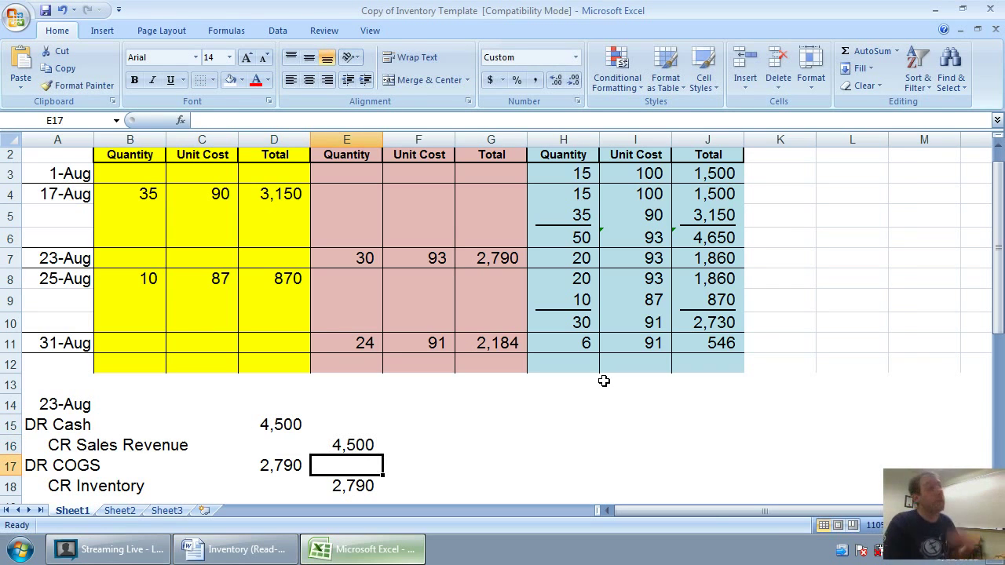
- Change the journal entry date in A14 to August 31
{"action": "left_click", "coordinate": [84, 404]}
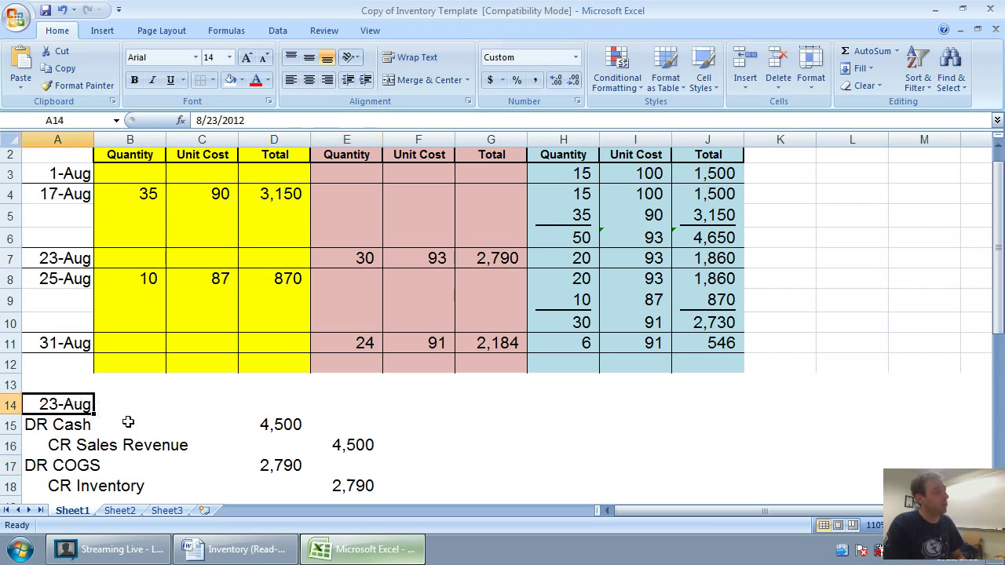
{"action": "type", "text": "August 31"}
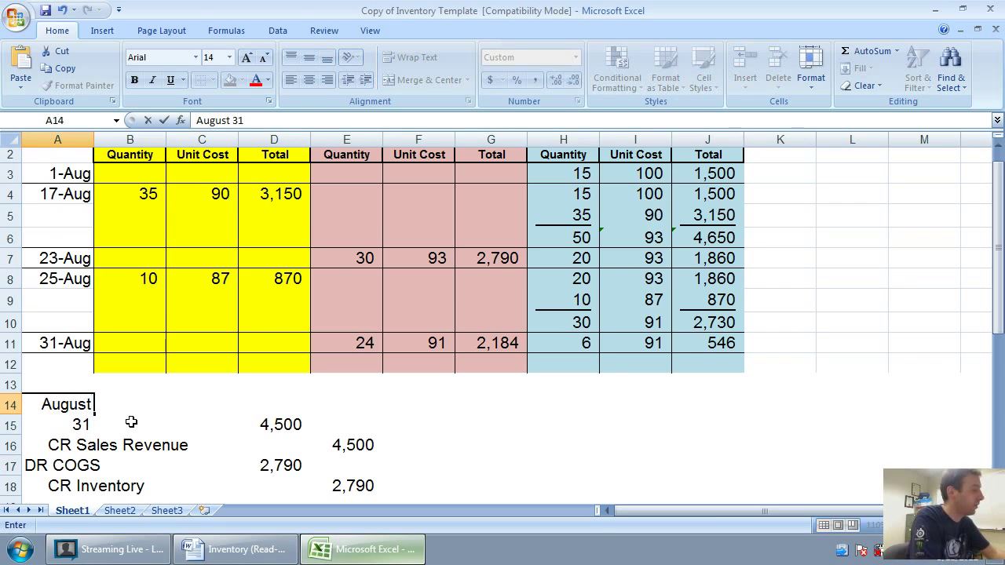
{"action": "key", "text": "Return"}
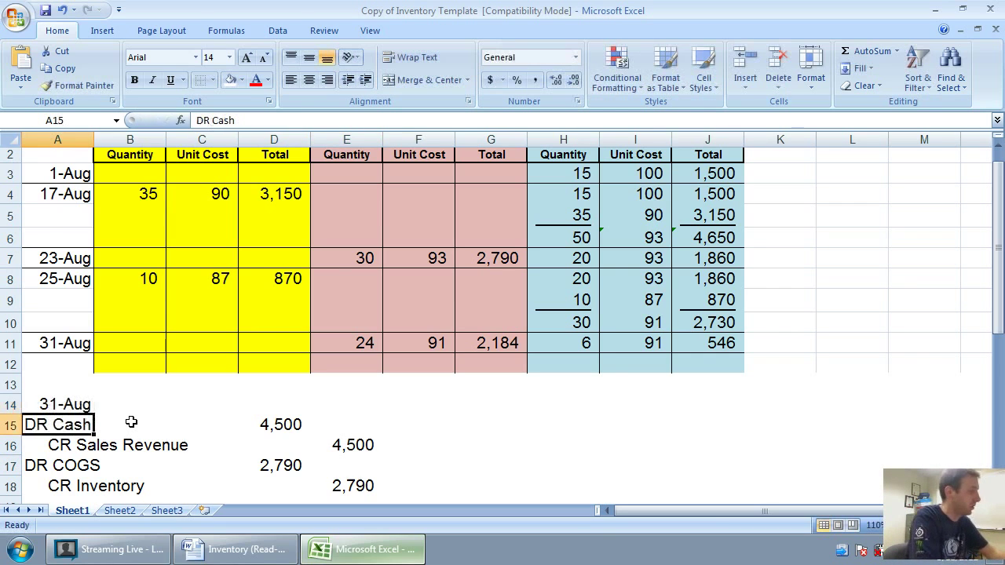
- Clear the 23-Aug debit and credit amounts from D15, E16, D17 and E18, keeping the account names
{"action": "key", "text": "Right"}
{"action": "key", "text": "Right"}
{"action": "key", "text": "Right"}
{"action": "key", "text": "Delete"}
{"action": "key", "text": "Down"}
{"action": "key", "text": "Right"}
{"action": "key", "text": "Delete"}
{"action": "key", "text": "Down"}
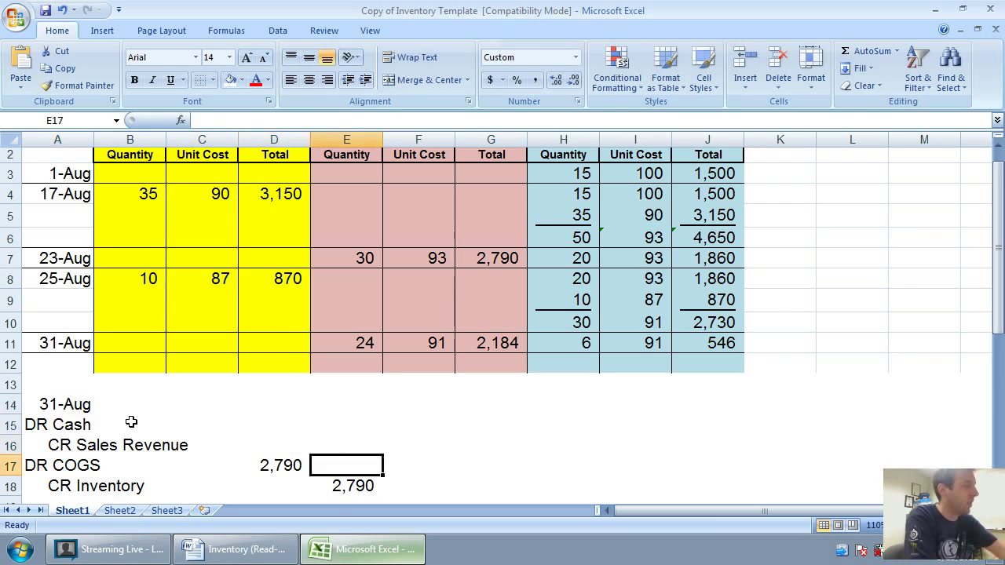
{"action": "key", "text": "Left"}
{"action": "key", "text": "Delete"}
{"action": "key", "text": "Down"}
{"action": "key", "text": "Right"}
{"action": "key", "text": "Delete"}
- Enter the 31-Aug cost of goods sold 2184 as the COGS debit in D17 and the Inventory credit in E18
{"action": "key", "text": "Left"}
{"action": "key", "text": "Up"}
{"action": "key", "text": "Up"}
{"action": "key", "text": "Up"}
{"action": "key", "text": "Up"}
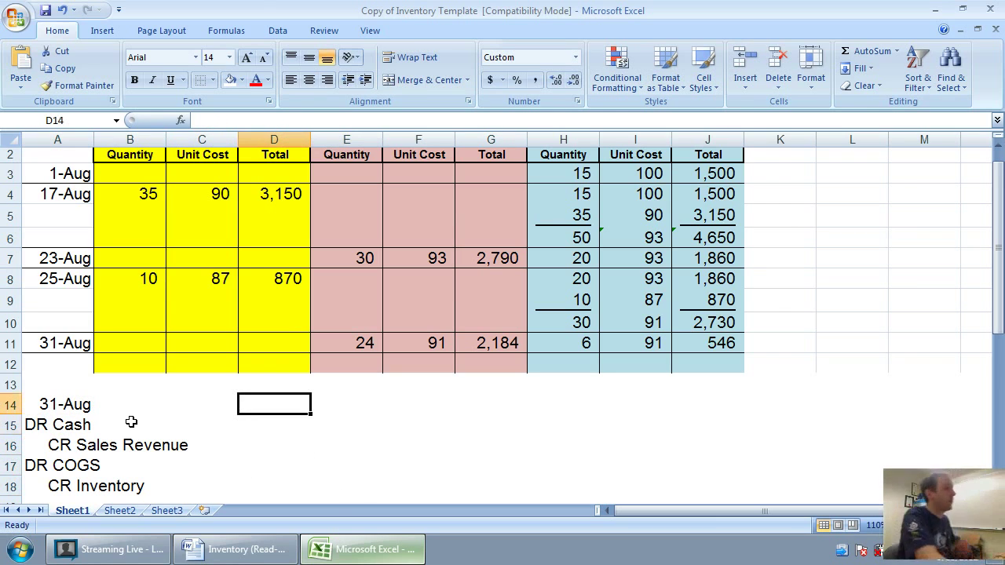
{"action": "left_click", "coordinate": [243, 427]}
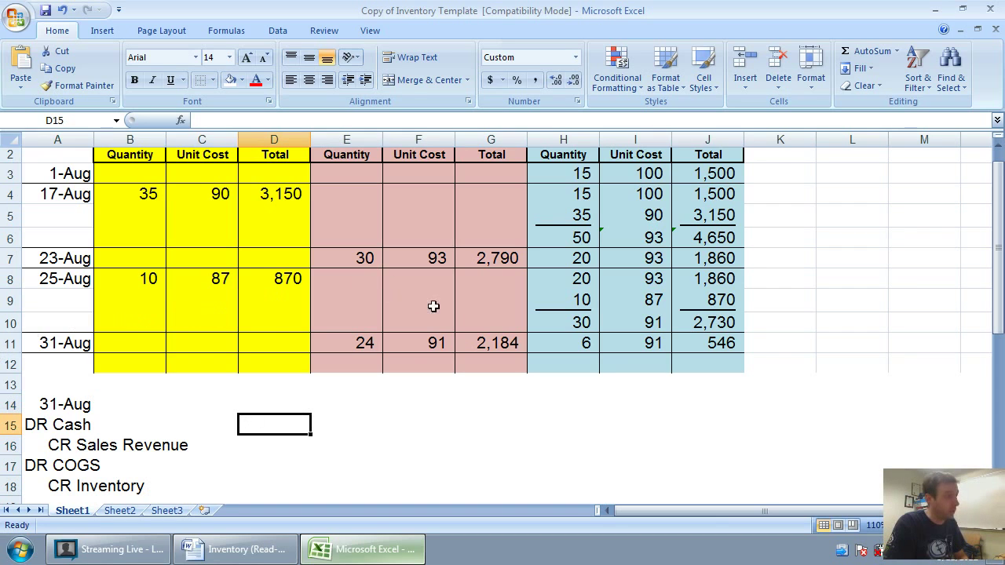
{"action": "left_click", "coordinate": [479, 344]}
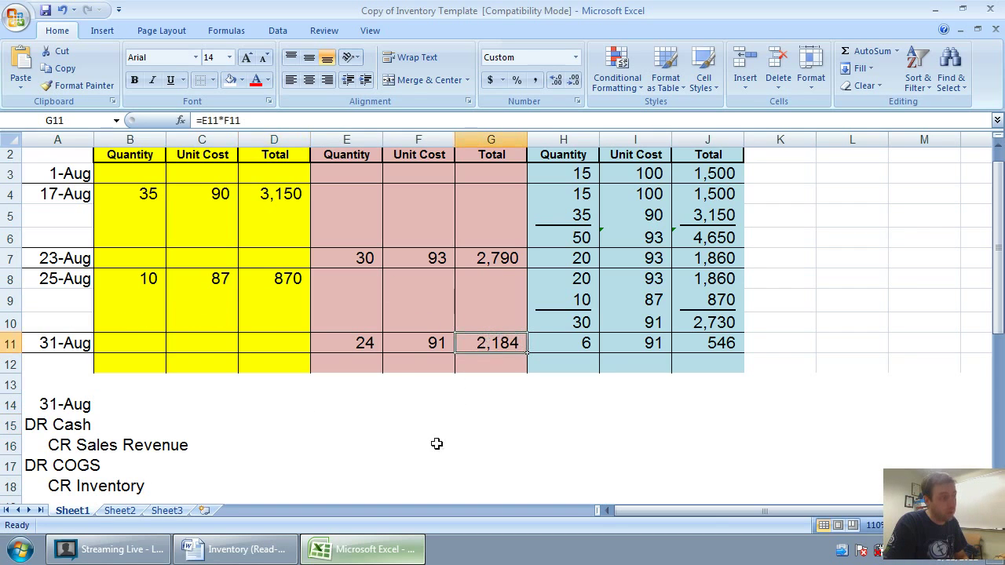
{"action": "left_click", "coordinate": [302, 464]}
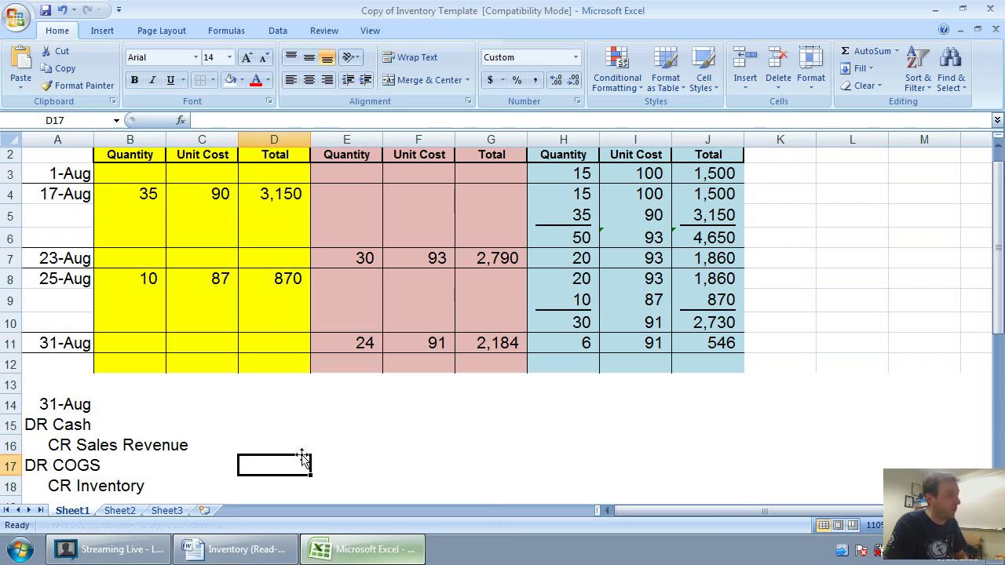
{"action": "type", "text": "2,1"}
{"action": "type", "text": "84"}
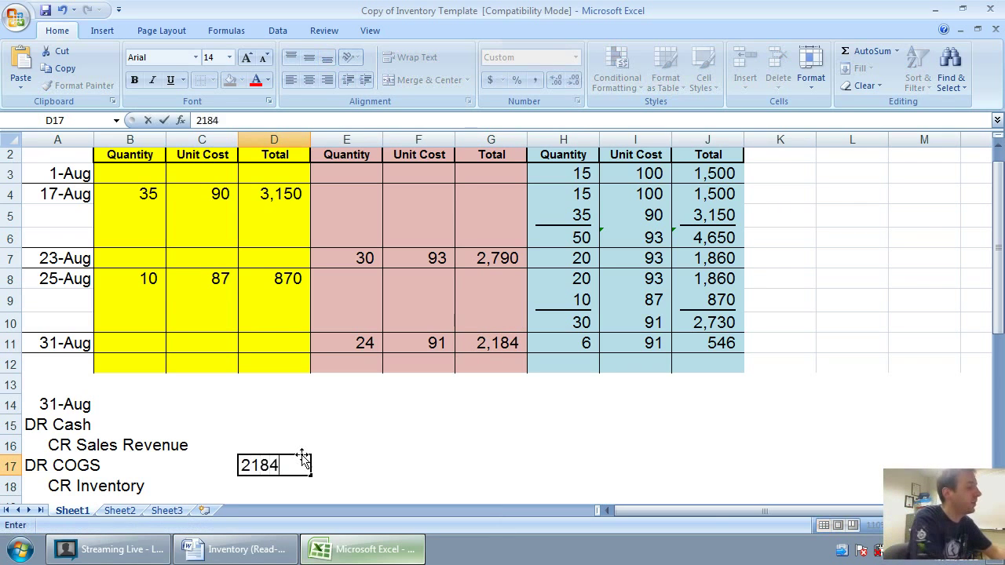
{"action": "key", "text": "Return"}
{"action": "key", "text": "Right"}
{"action": "type", "text": "218"}
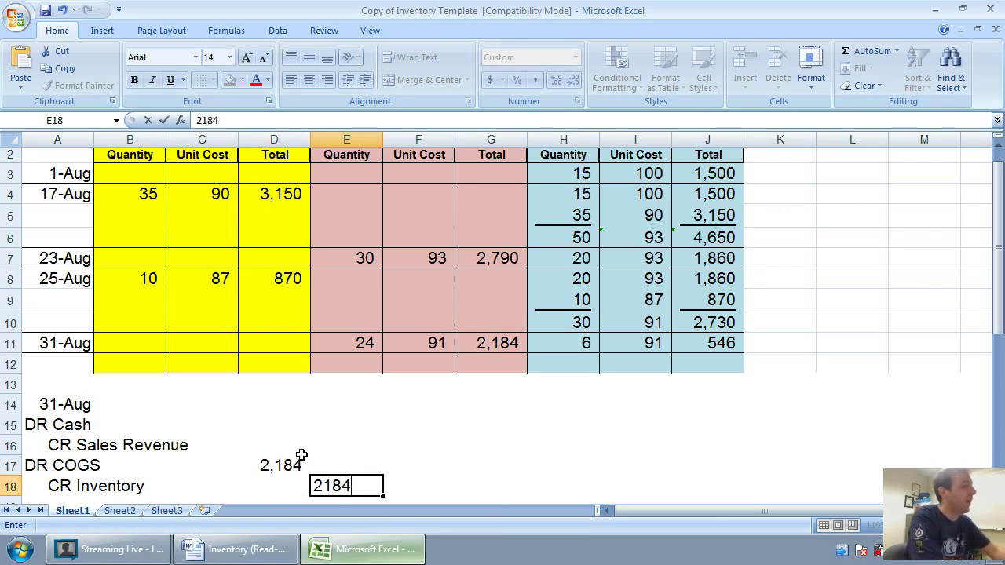
{"action": "key", "text": "Up"}
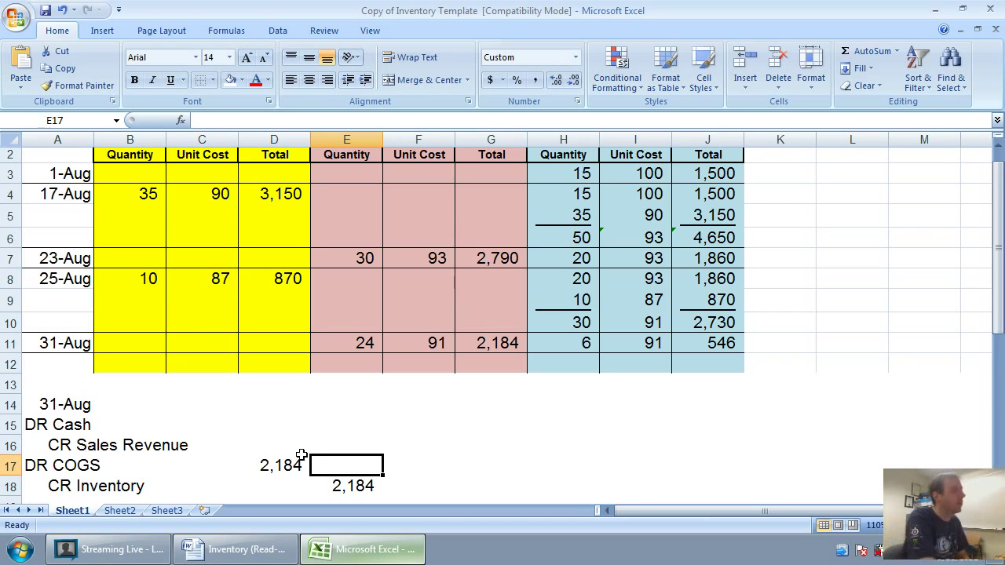
- Check the 31-Aug sale in the Word inventory records, and in Excel enter =24*150 as the debit in D15 and 3600 as the credit in E16
{"action": "key", "text": "Left"}
{"action": "key", "text": "Up"}
{"action": "key", "text": "Up"}
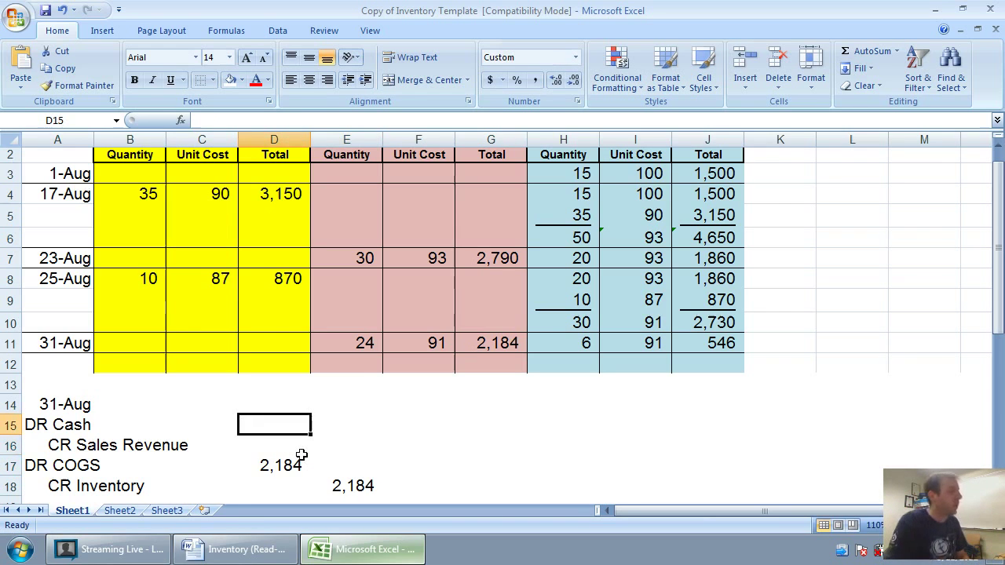
{"action": "left_click", "coordinate": [260, 548]}
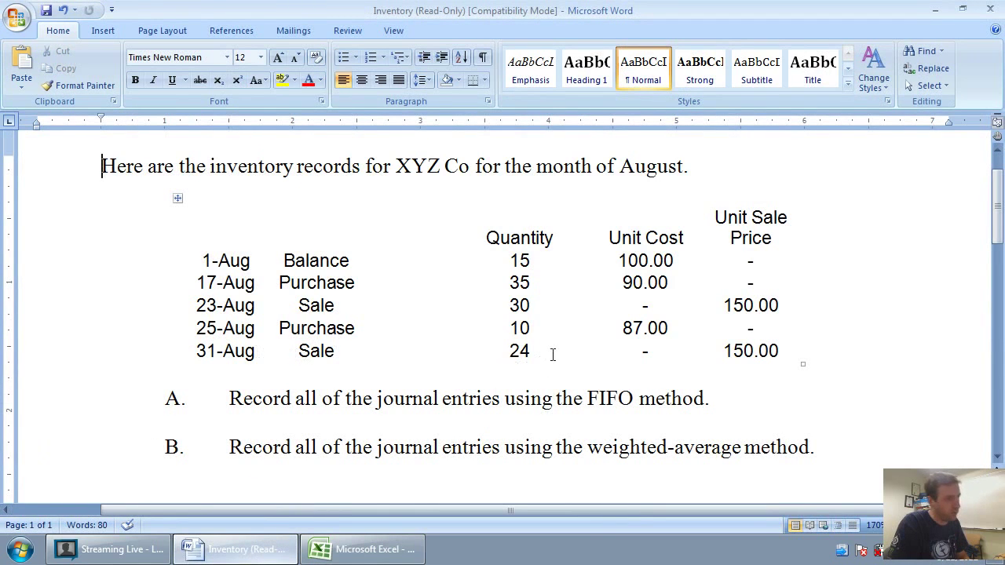
{"action": "left_click", "coordinate": [369, 549]}
{"action": "type", "text": "="}
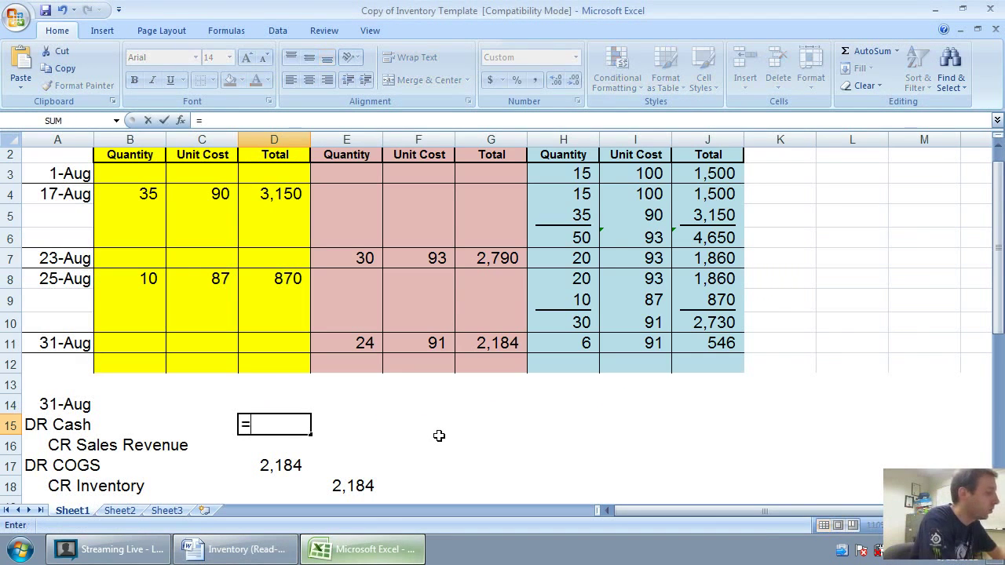
{"action": "type", "text": "24*150"}
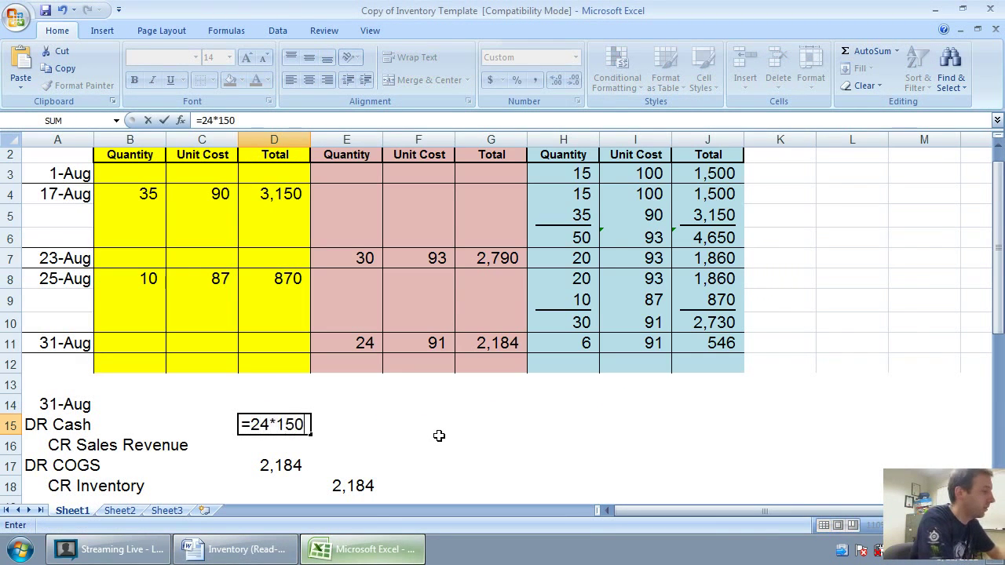
{"action": "type", "text": "\\"}
{"action": "key", "text": "BackSpace"}
{"action": "key", "text": "Return"}
{"action": "key", "text": "Right"}
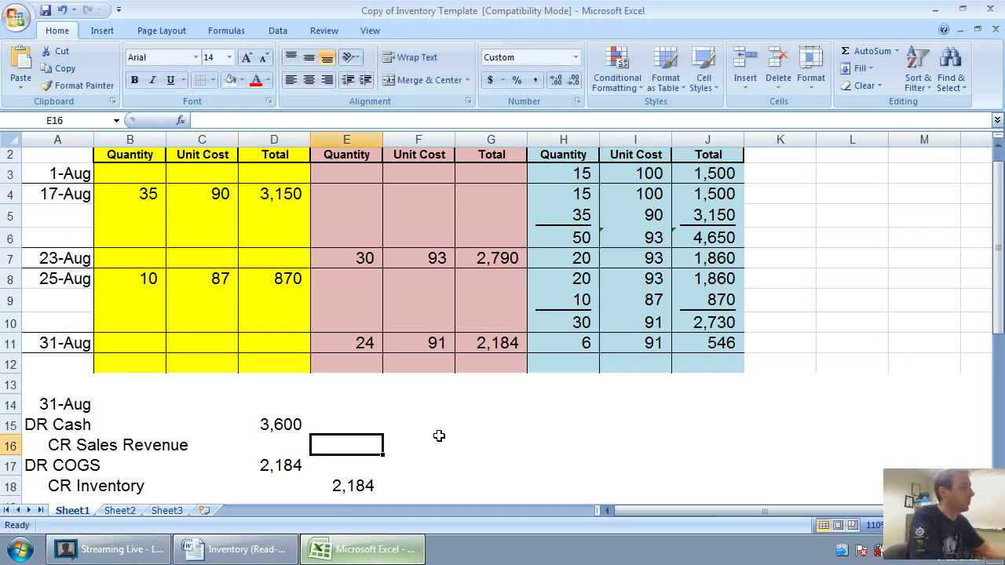
{"action": "type", "text": "3600"}
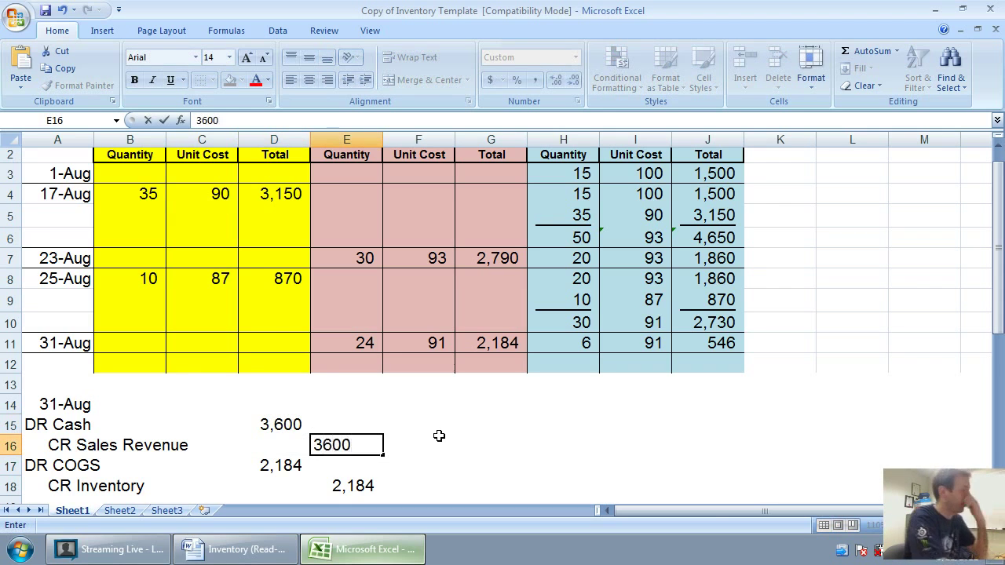
{"action": "key", "text": "Return"}
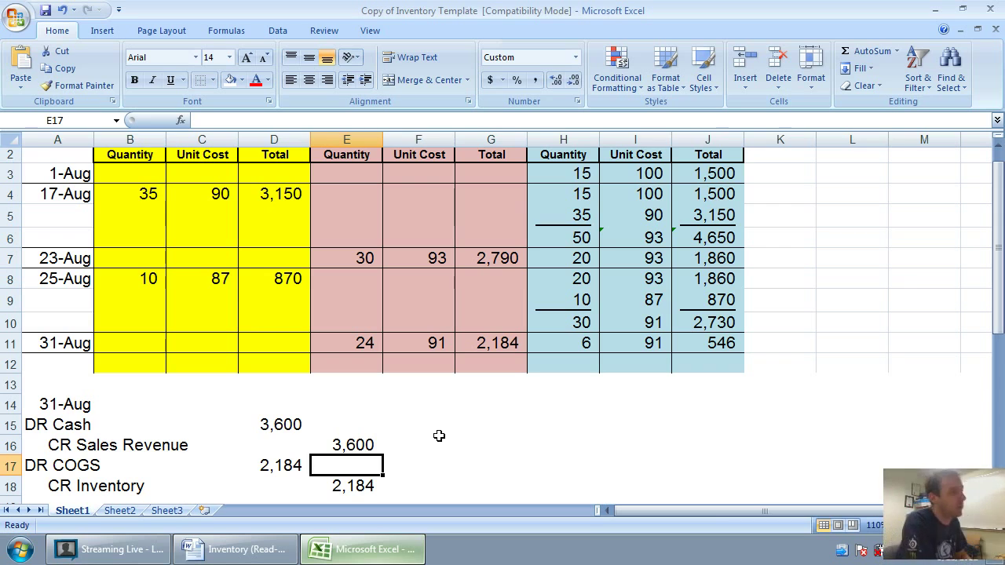
- Enter the heading Gross Profit in F14, beside the 31-Aug journal entry
{"action": "key", "text": "Right"}
{"action": "key", "text": "Right"}
{"action": "key", "text": "Up"}
{"action": "key", "text": "Up"}
{"action": "key", "text": "Up"}
{"action": "key", "text": "Left"}
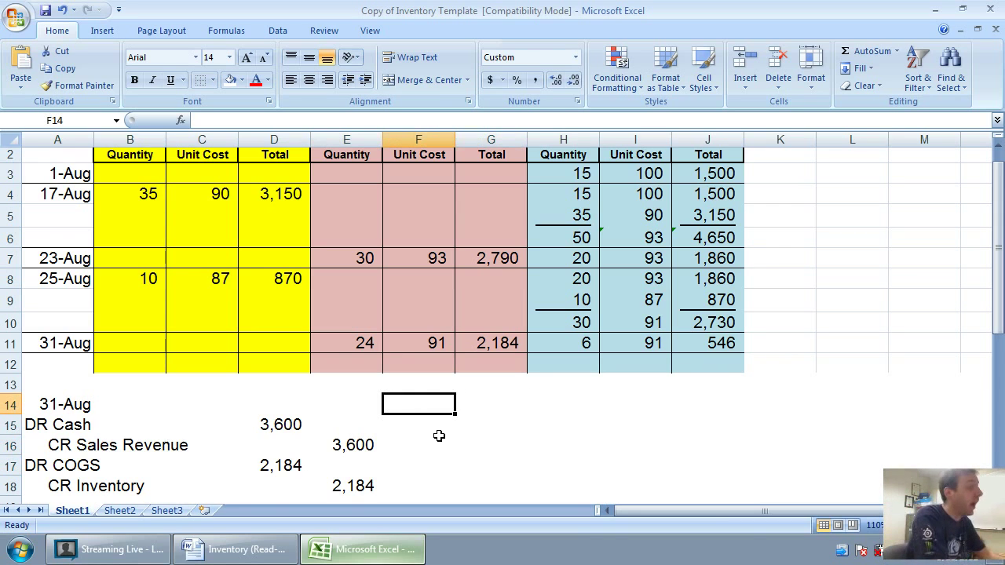
{"action": "type", "text": "Sales"}
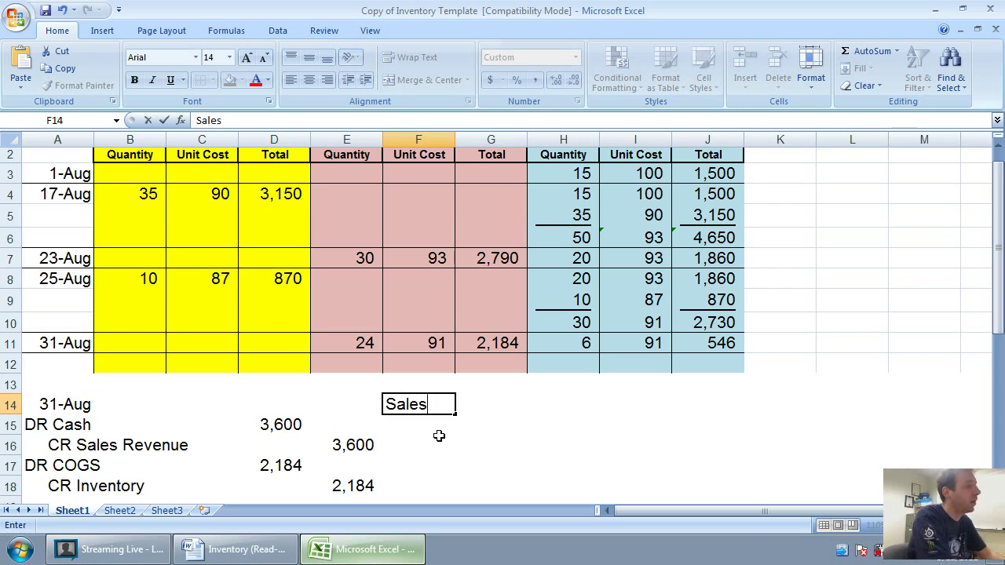
{"action": "key", "text": "BackSpace"}
{"action": "key", "text": "BackSpace"}
{"action": "key", "text": "BackSpace"}
{"action": "key", "text": "BackSpace"}
{"action": "key", "text": "BackSpace"}
{"action": "key", "text": "BackSpace"}
{"action": "type", "text": "Gross "}
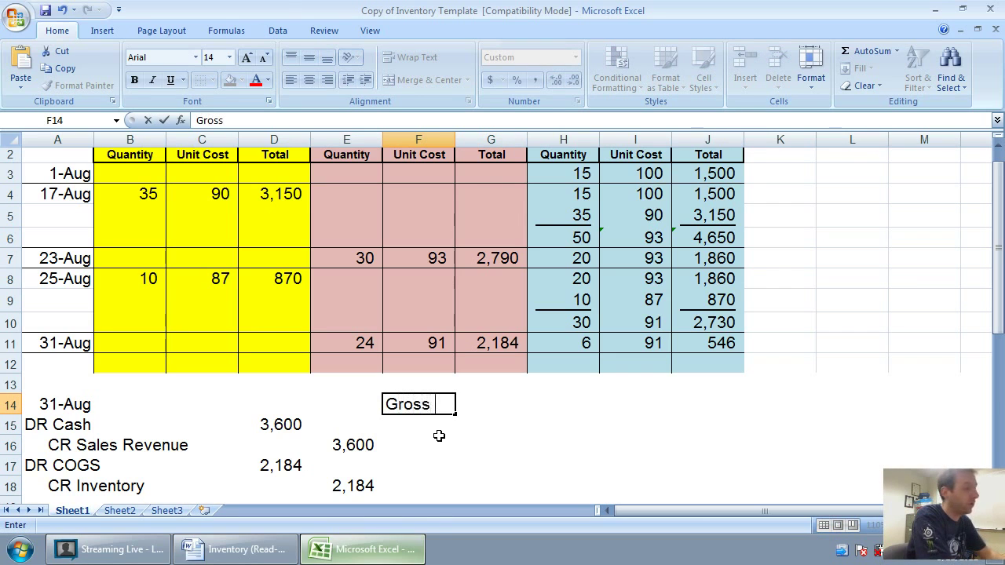
{"action": "type", "text": "Profit"}
{"action": "key", "text": "Up"}
- Add a question mark to the F14 heading so it reads Gross Profit ?, leaving F13 empty
{"action": "type", "text": "?"}
{"action": "key", "text": "Return"}
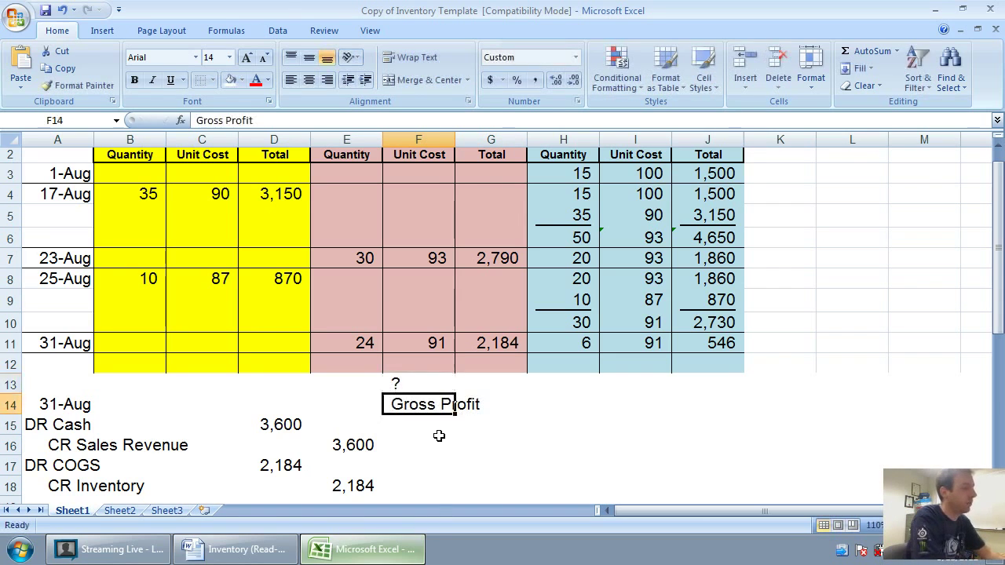
{"action": "type", "text": "]"}
{"action": "key", "text": "Escape"}
{"action": "key", "text": "Up"}
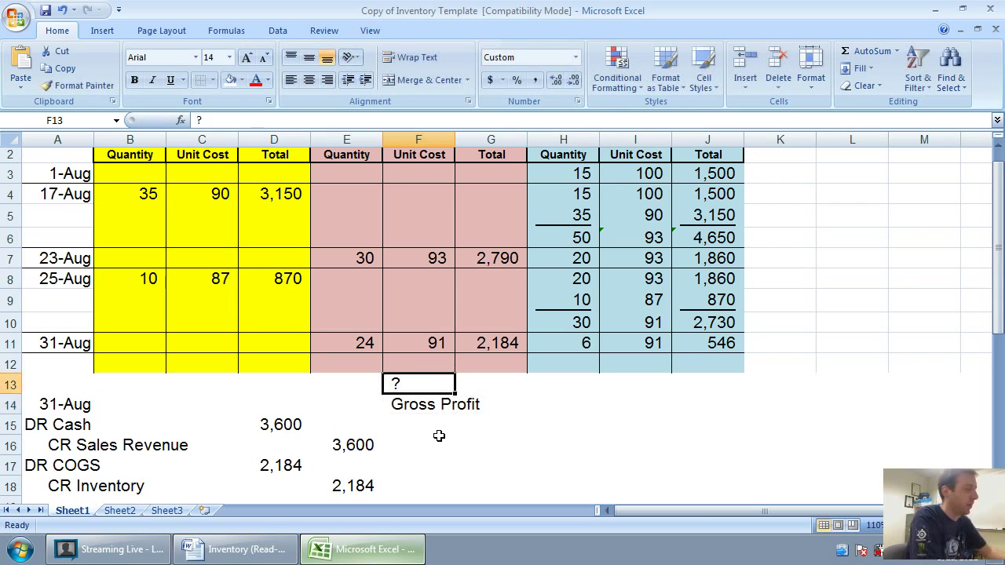
{"action": "key", "text": "Down"}
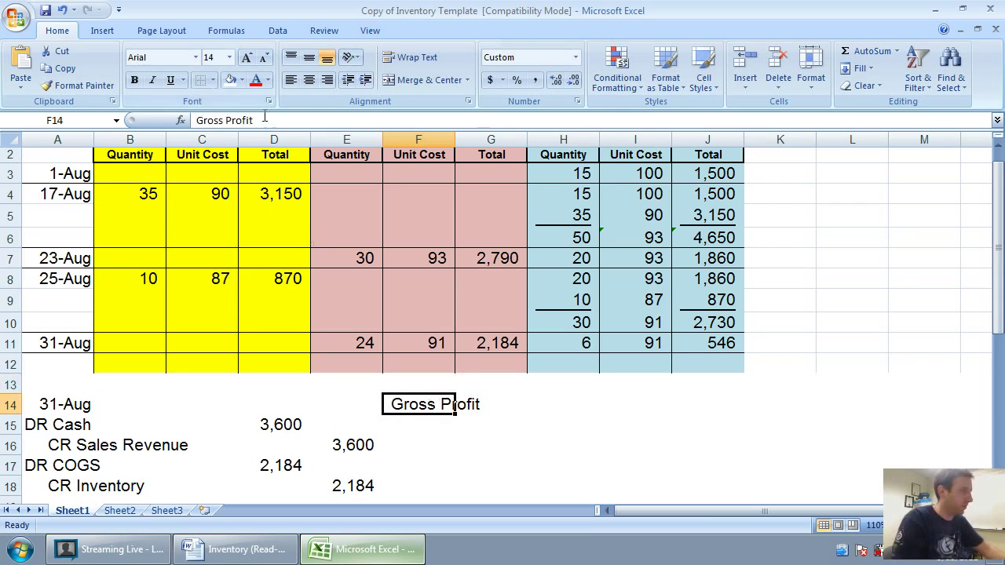
{"action": "left_click", "coordinate": [293, 123]}
{"action": "type", "text": "?"}
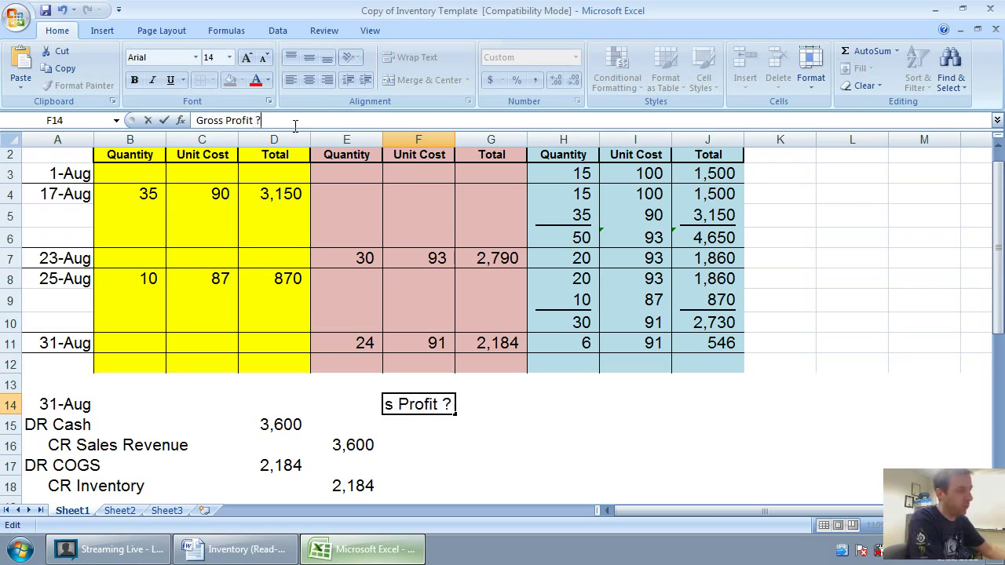
{"action": "key", "text": "Return"}
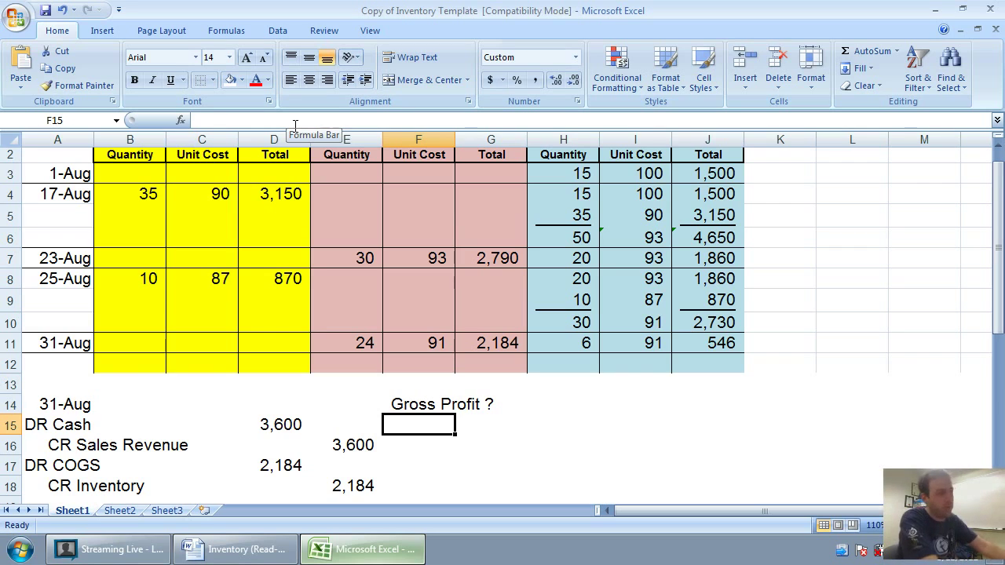
- Label the first two lines of the gross profit calculation Sales in F16 and COGS in F17
{"action": "key", "text": "Right"}
{"action": "key", "text": "Right"}
{"action": "key", "text": "Up"}
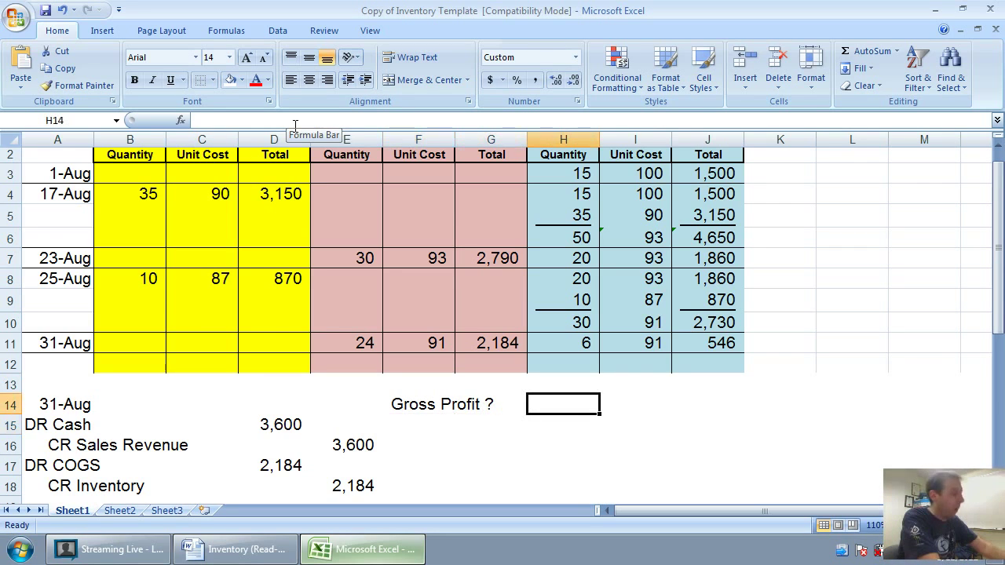
{"action": "key", "text": "Down"}
{"action": "key", "text": "Left"}
{"action": "key", "text": "Left"}
{"action": "key", "text": "Down"}
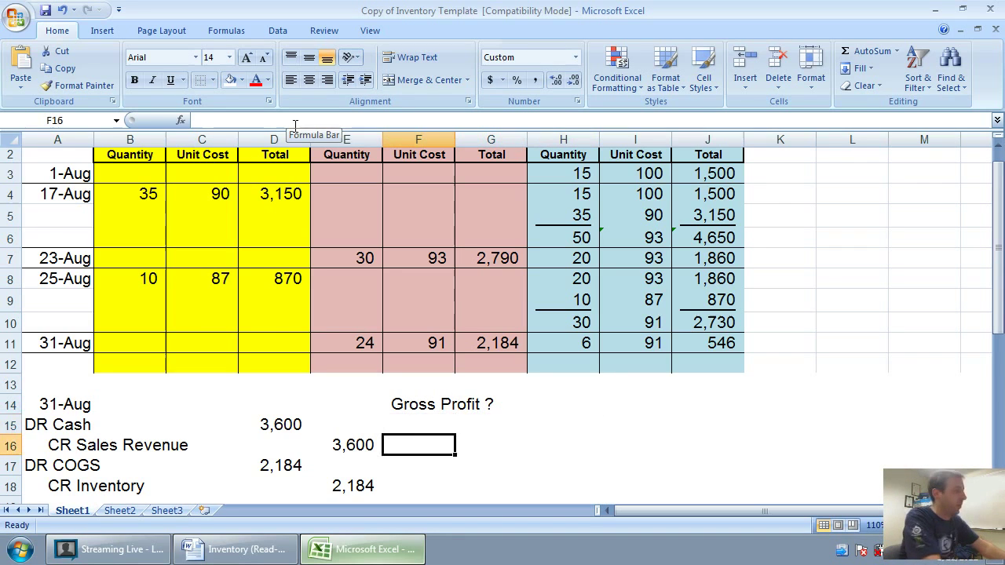
{"action": "type", "text": "Sales"}
{"action": "key", "text": "Return"}
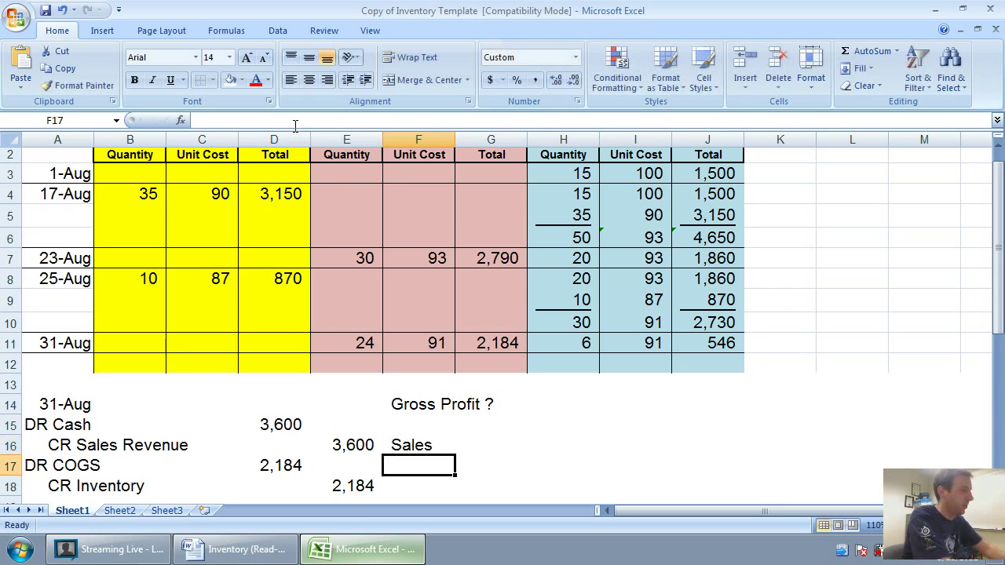
{"action": "type", "text": "COGS"}
{"action": "key", "text": "Return"}
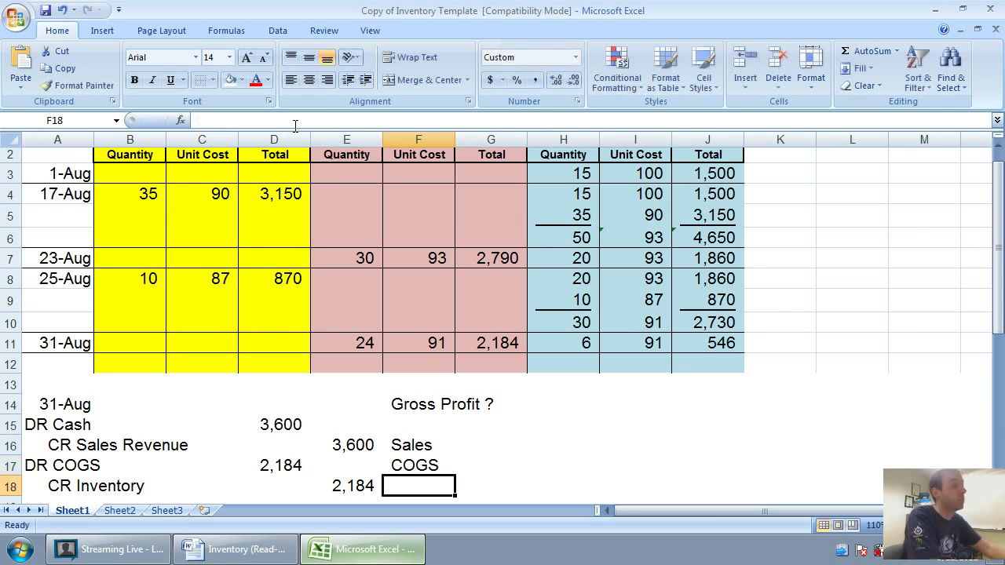
- Label the result line Gross Profit in F18, without a question mark
{"action": "type", "text": "Gross Progf"}
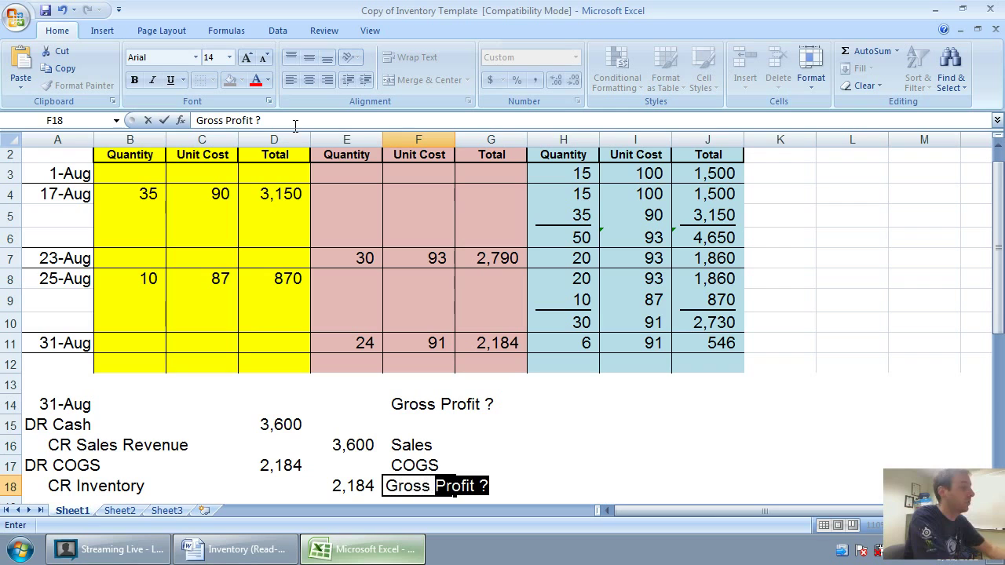
{"action": "key", "text": "BackSpace"}
{"action": "key", "text": "BackSpace"}
{"action": "type", "text": "fit"}
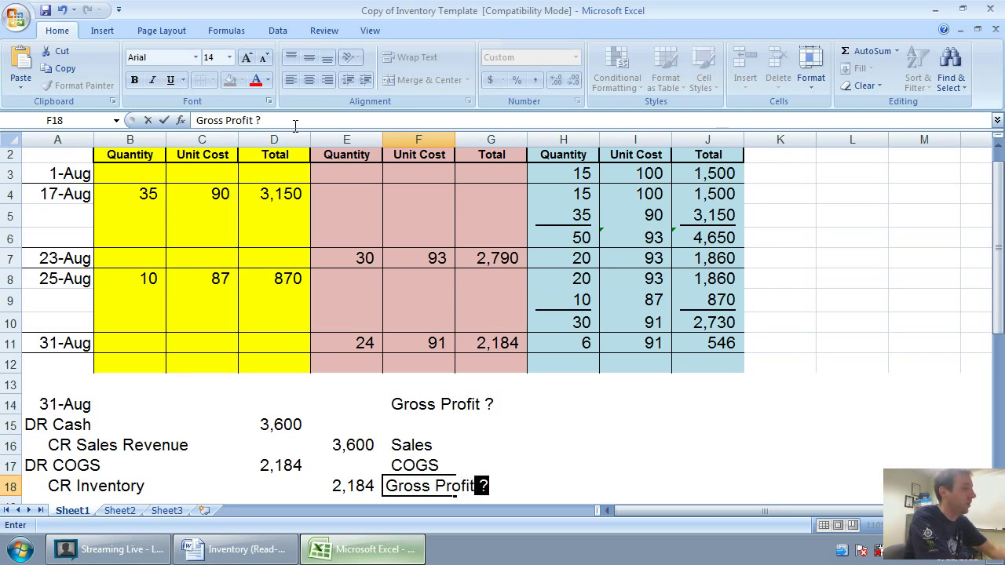
{"action": "key", "text": "BackSpace"}
{"action": "type", "text": "\\"}
{"action": "key", "text": "Return"}
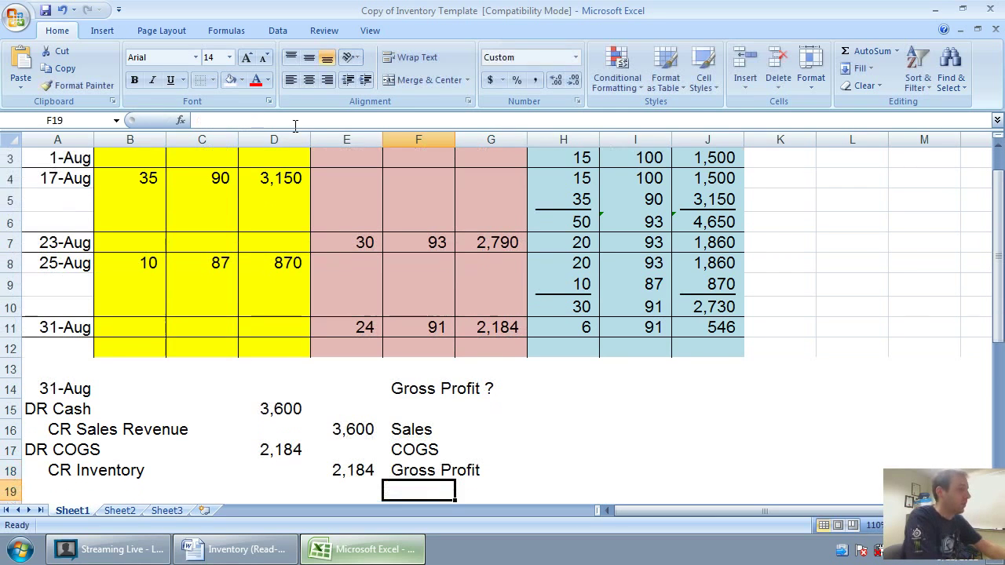
- Check the August sale quantities and price in the Word inventory records, and in Excel enter =54*150 as the Sales amount in H16
{"action": "key", "text": "Right"}
{"action": "key", "text": "Up"}
{"action": "key", "text": "Up"}
{"action": "key", "text": "Right"}
{"action": "key", "text": "Up"}
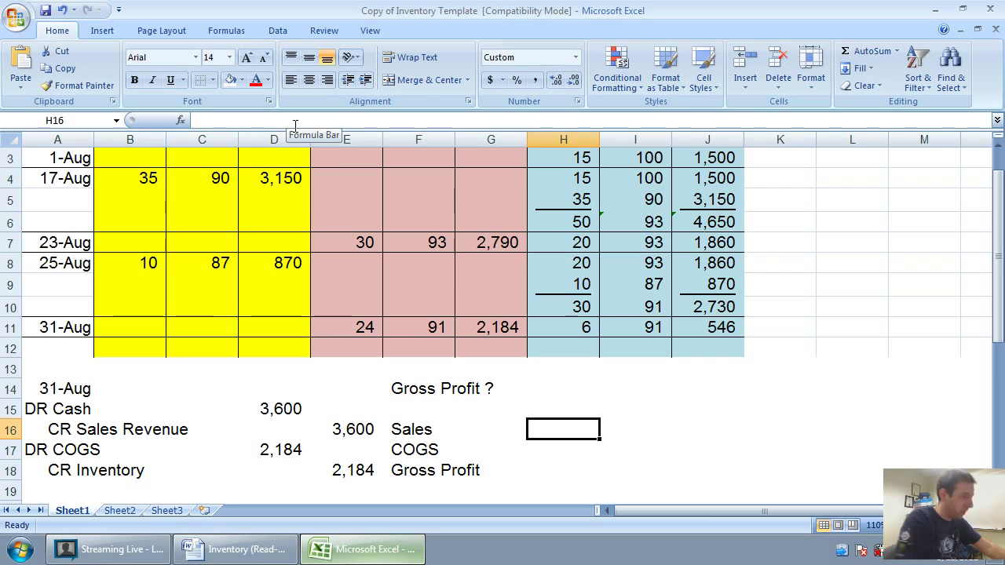
{"action": "left_click", "coordinate": [236, 549]}
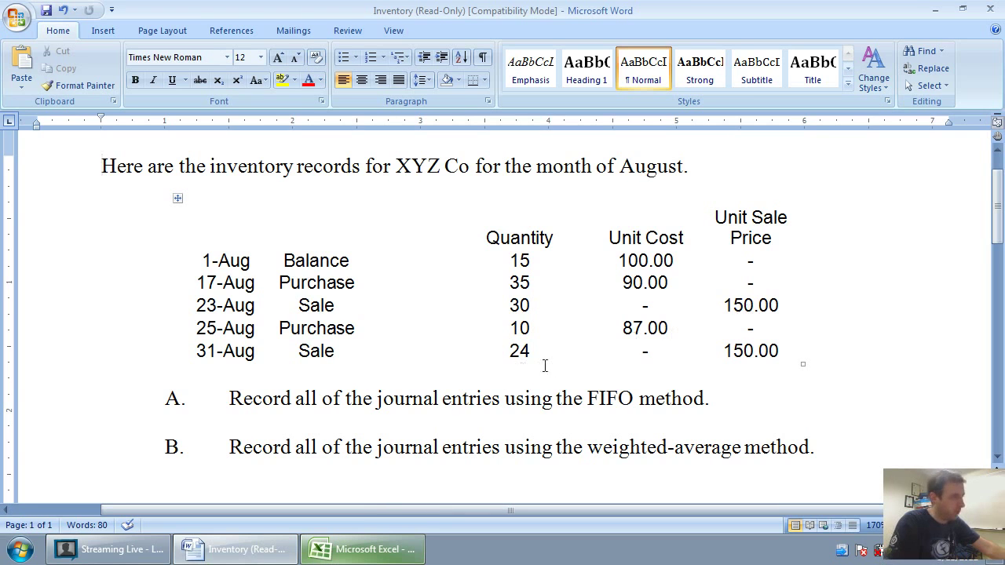
{"action": "left_click", "coordinate": [363, 549]}
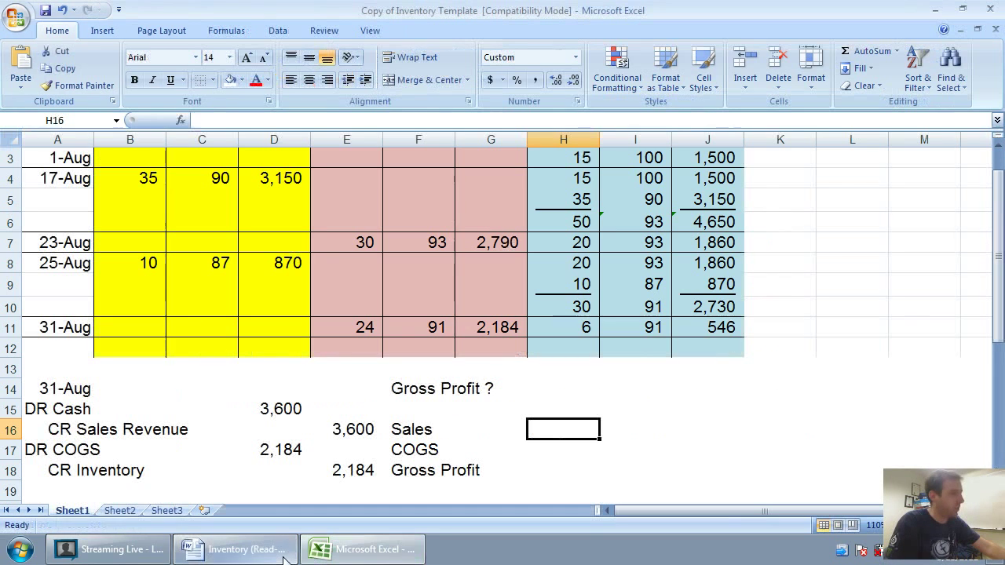
{"action": "type", "text": "="}
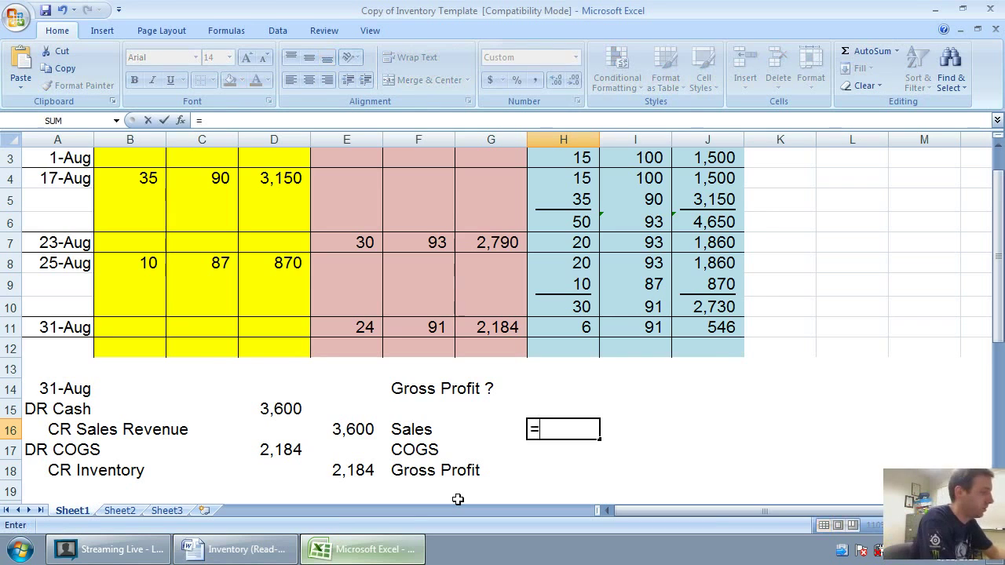
{"action": "type", "text": "54"}
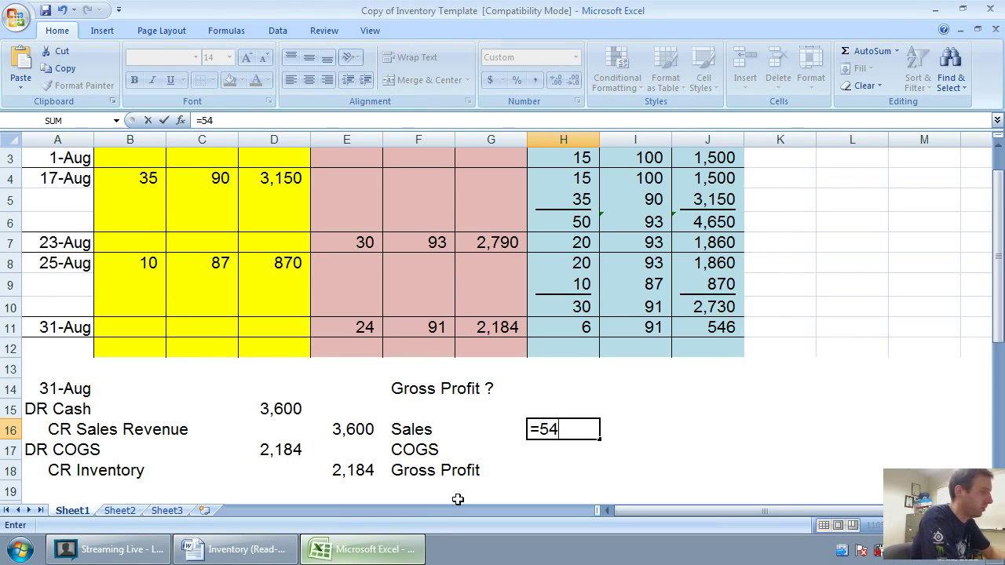
{"action": "type", "text": "*150"}
{"action": "key", "text": "Return"}
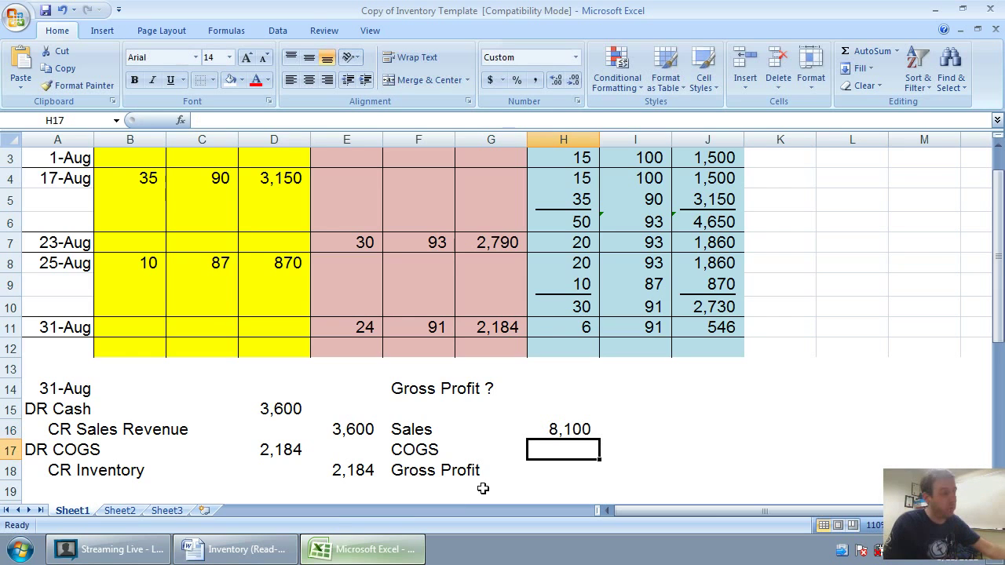
- Compute COGS in H17 by adding the 23-Aug and 31-Aug cost of goods sold totals with =G7+G11
{"action": "type", "text": "="}
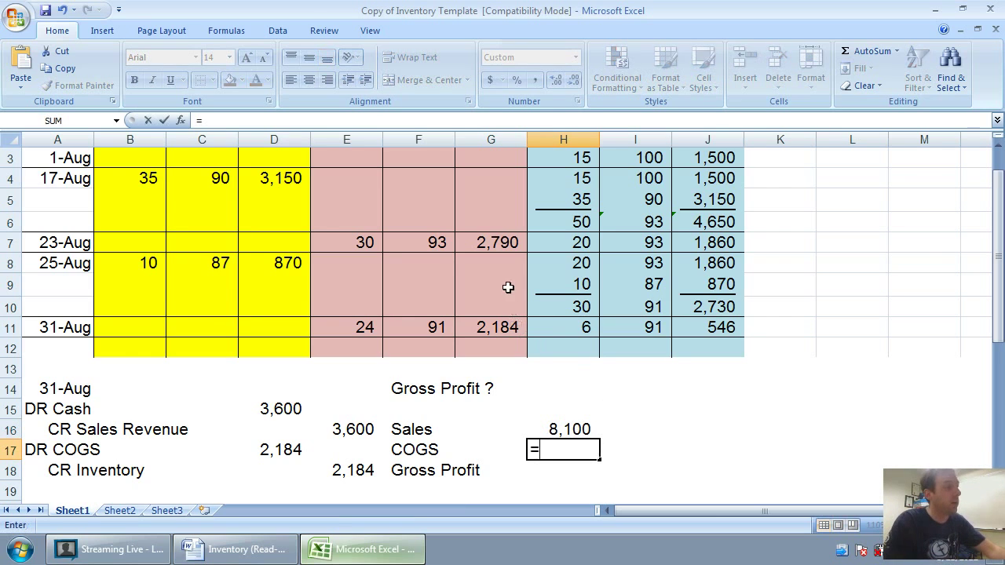
{"action": "left_click", "coordinate": [491, 238]}
{"action": "type", "text": "+"}
{"action": "left_click", "coordinate": [487, 326]}
{"action": "scroll", "coordinate": [502, 348], "scroll_direction": "up", "scroll_amount": 1}
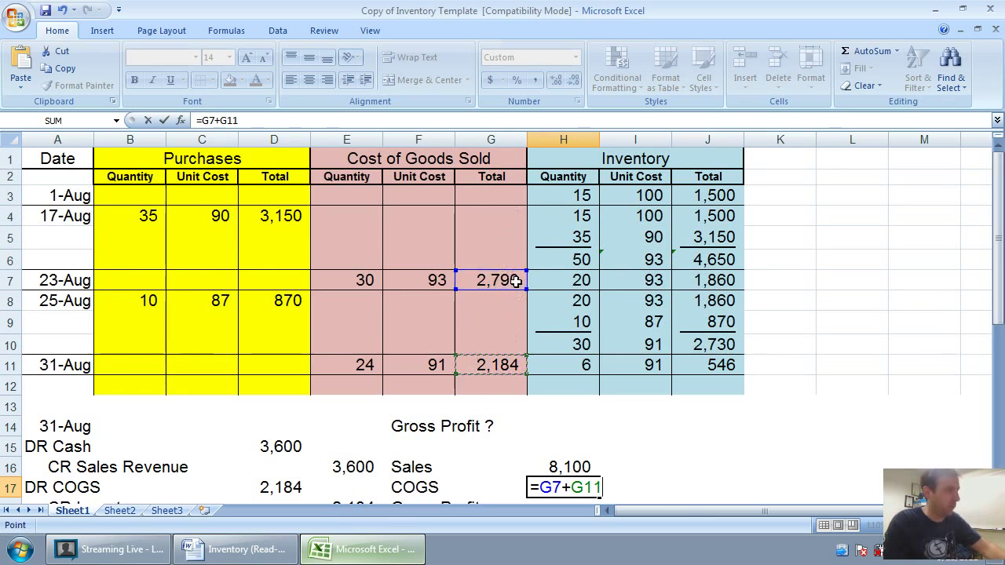
{"action": "key", "text": "Return"}
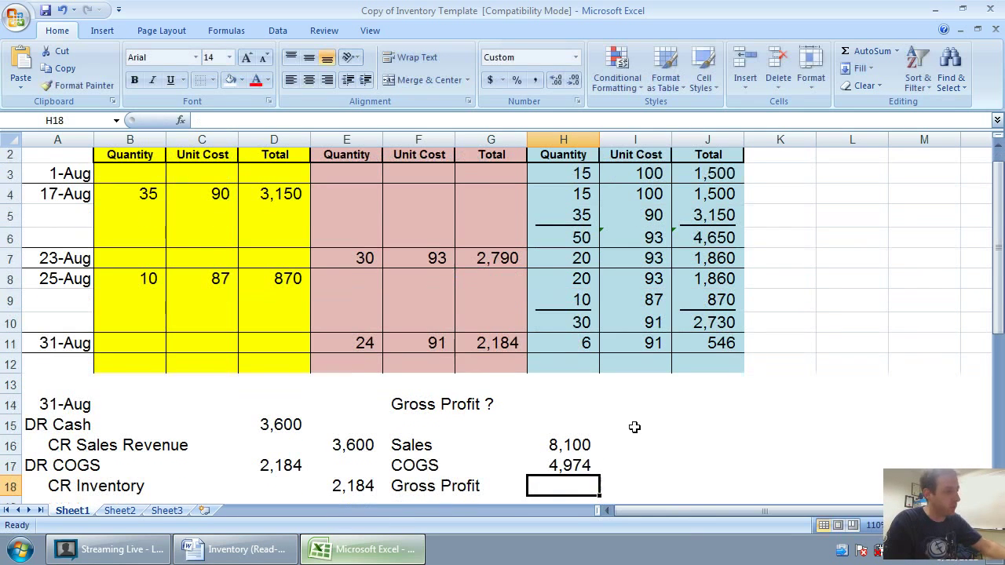
- Calculate the gross profit in H18 as Sales minus COGS with =H16-H17
{"action": "type", "text": "="}
{"action": "left_click", "coordinate": [571, 445]}
{"action": "type", "text": "-"}
{"action": "left_click", "coordinate": [573, 464]}
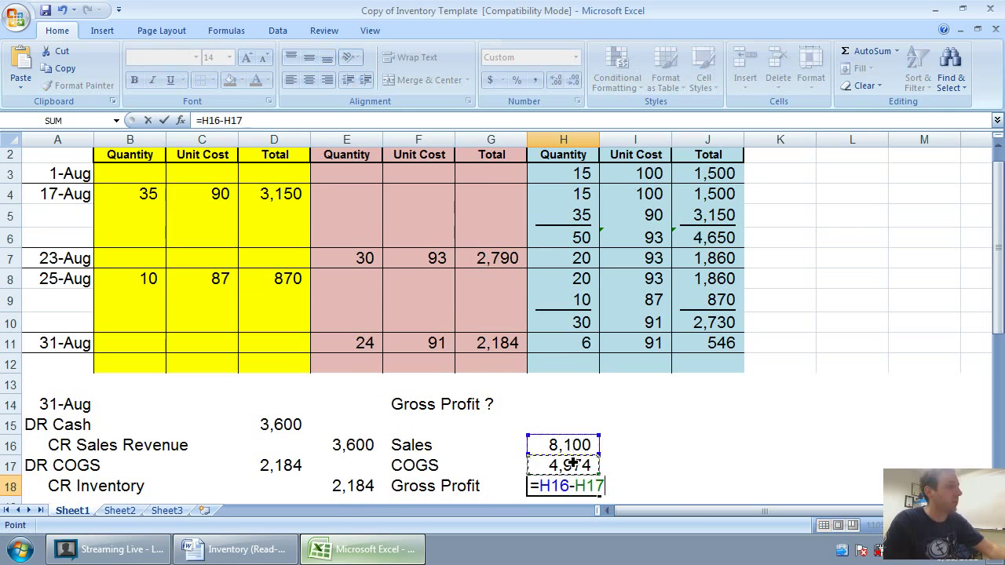
{"action": "key", "text": "Return"}
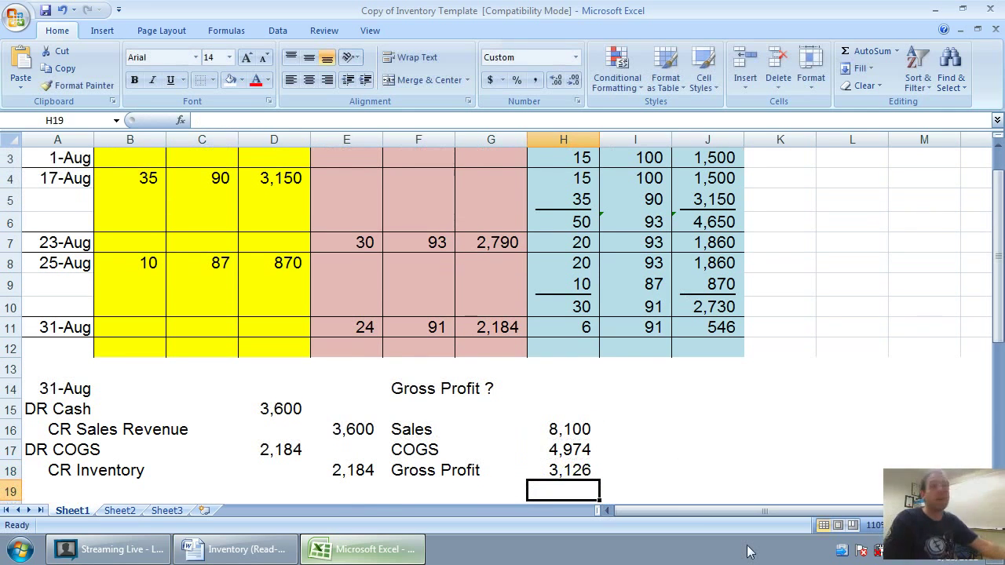